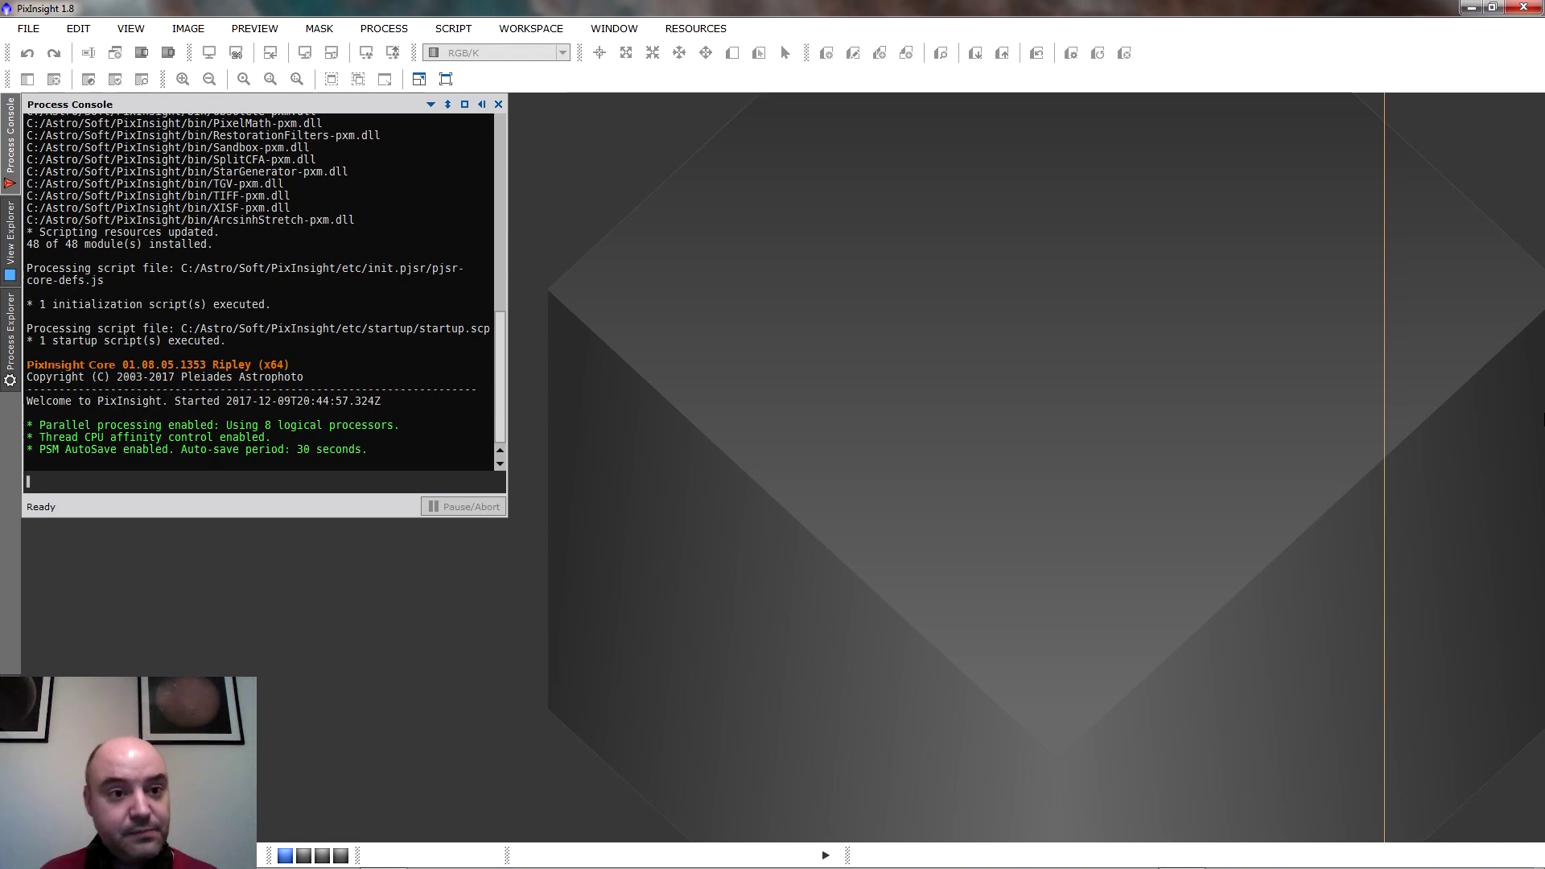
Open the Blink process for inspecting the light frames.
left_click(407, 32)
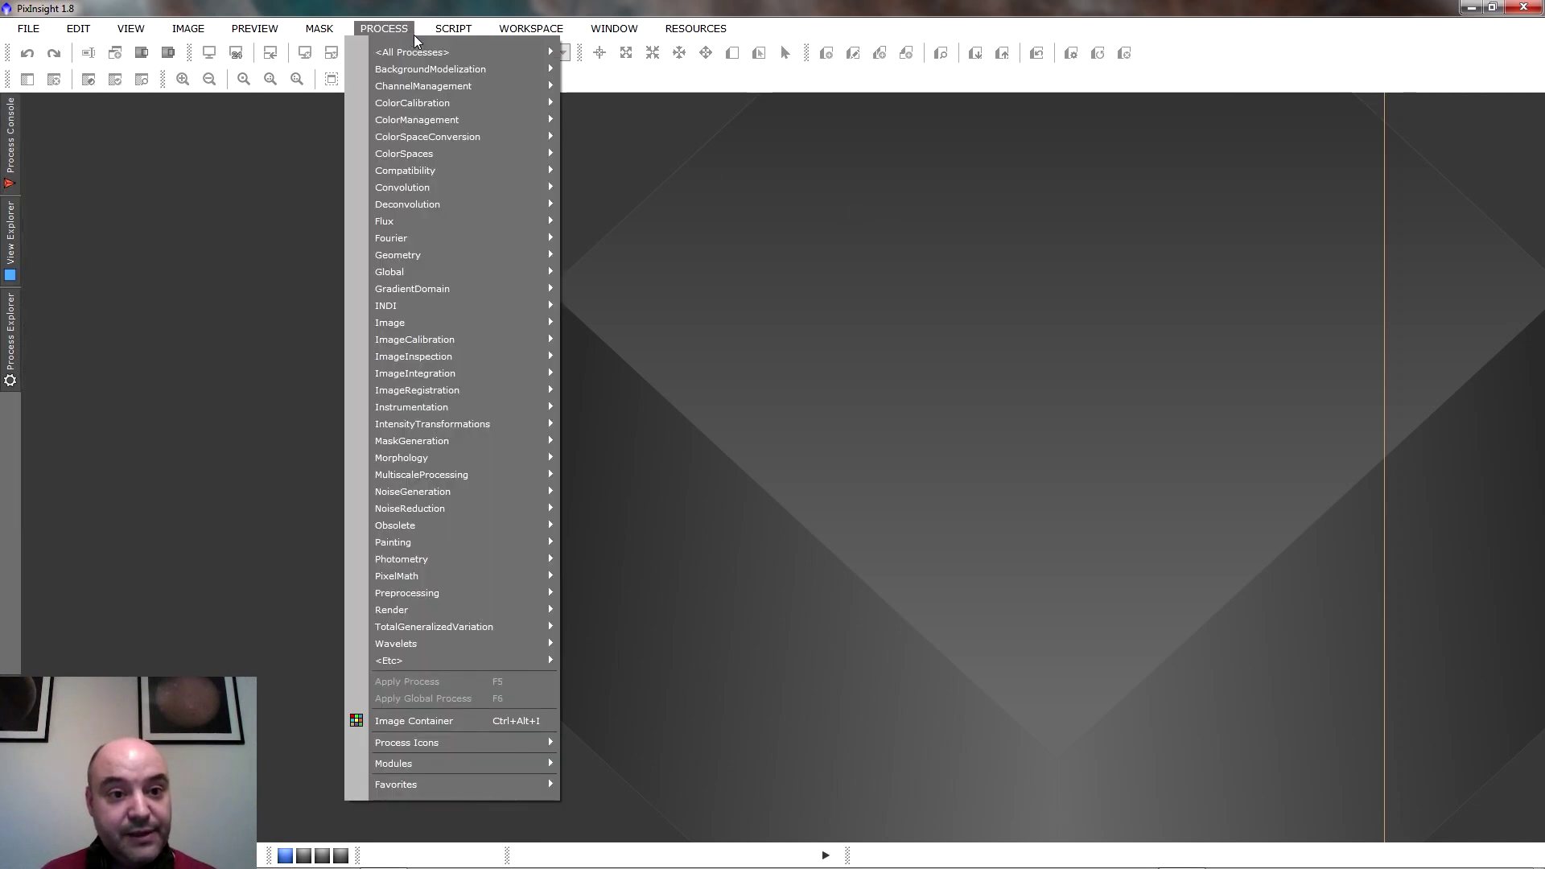
mouse_move(418, 51)
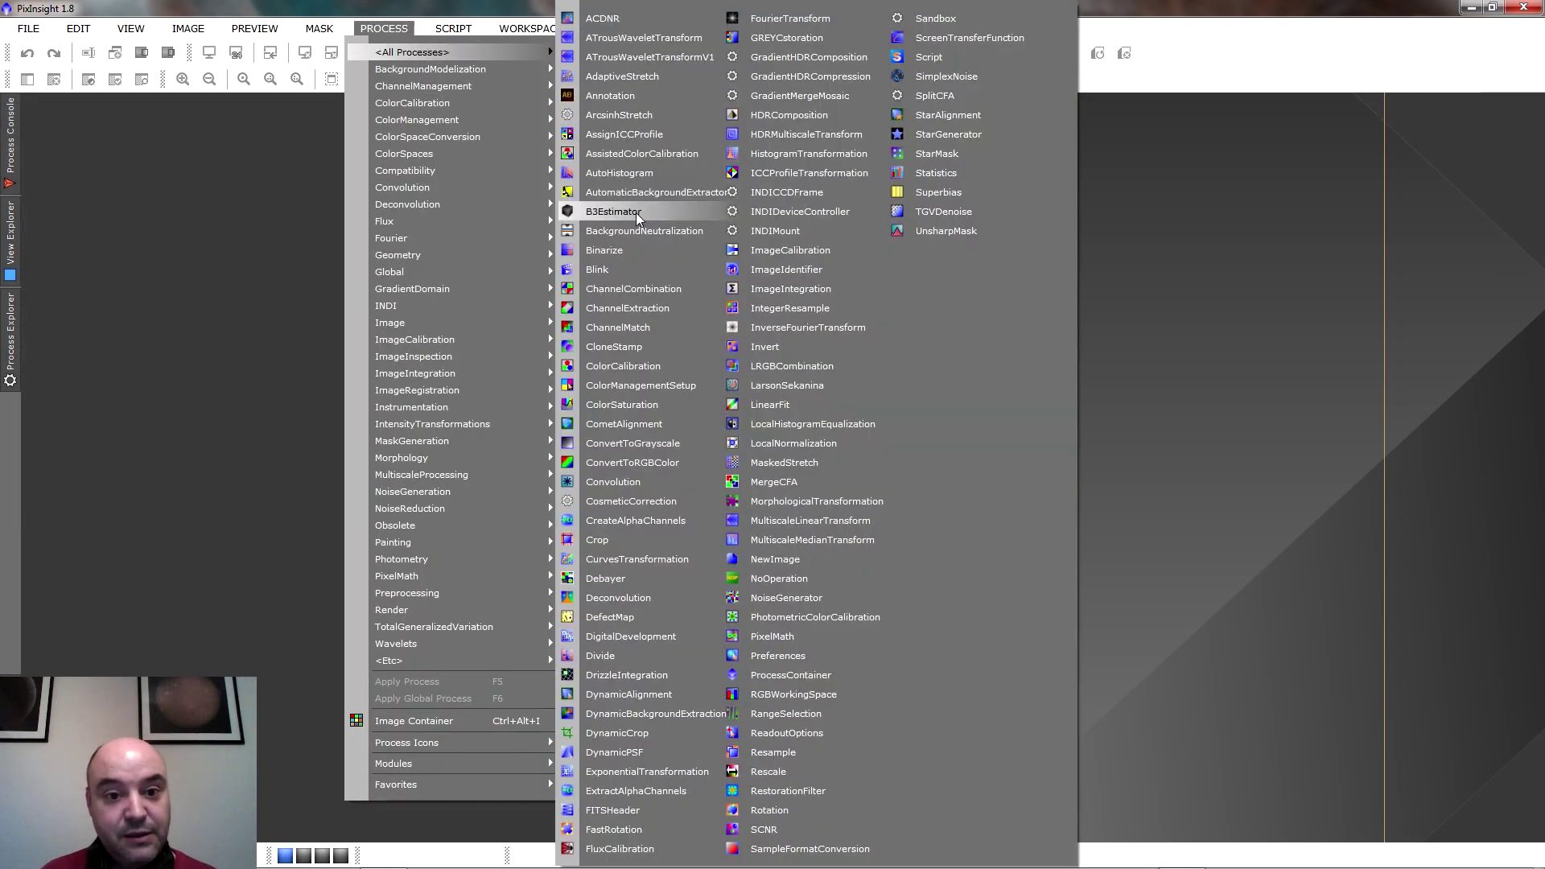
left_click(624, 269)
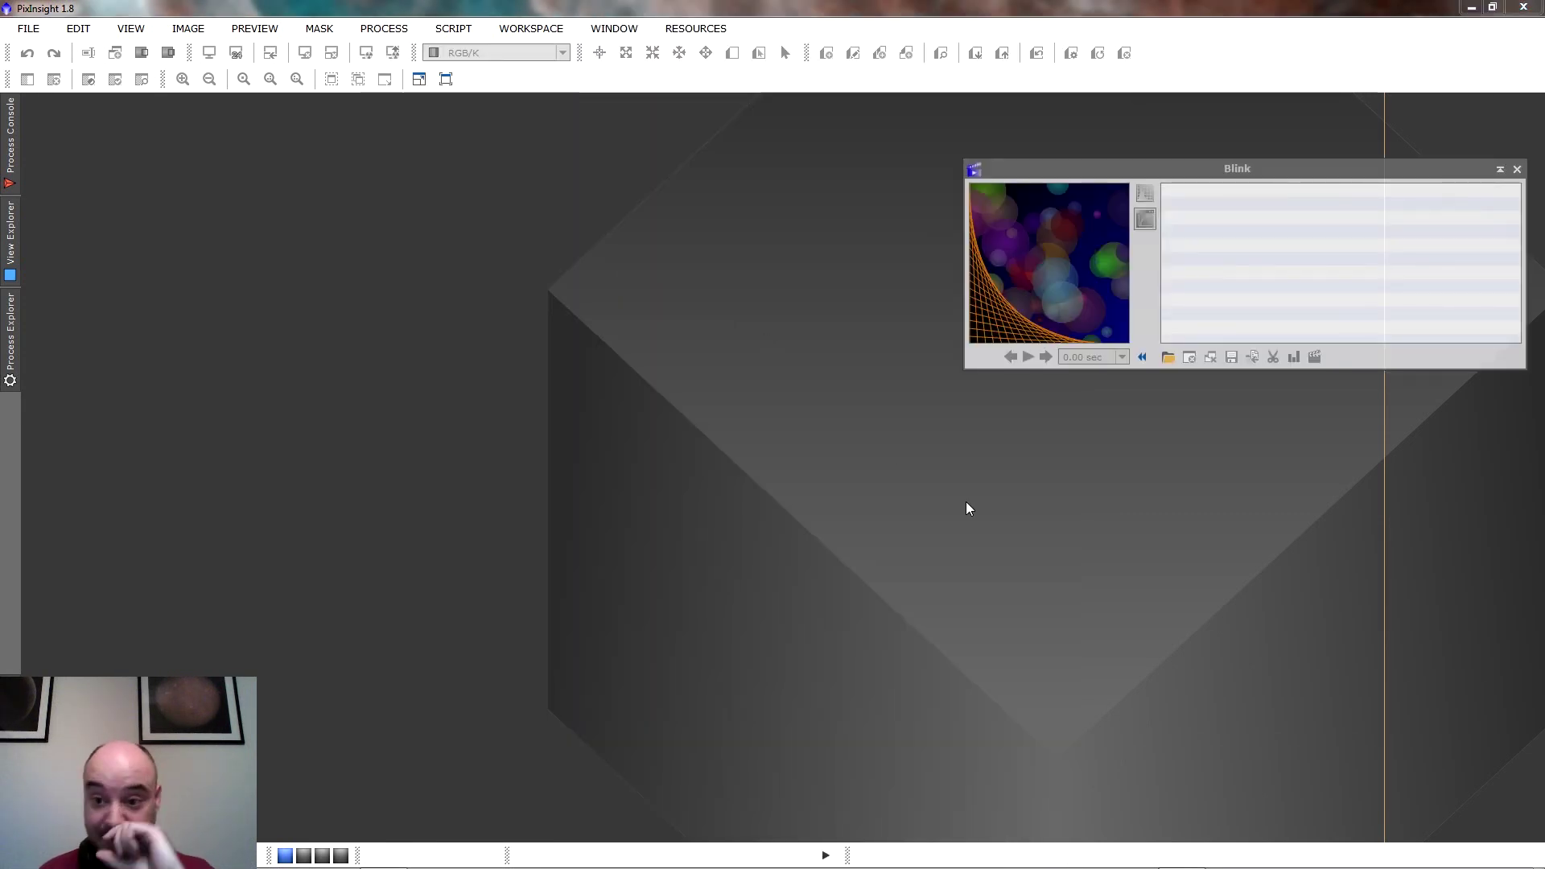
Load all the light frames from the desktop folder m45/lights into Blink and hide the Process Console.
left_click(1169, 360)
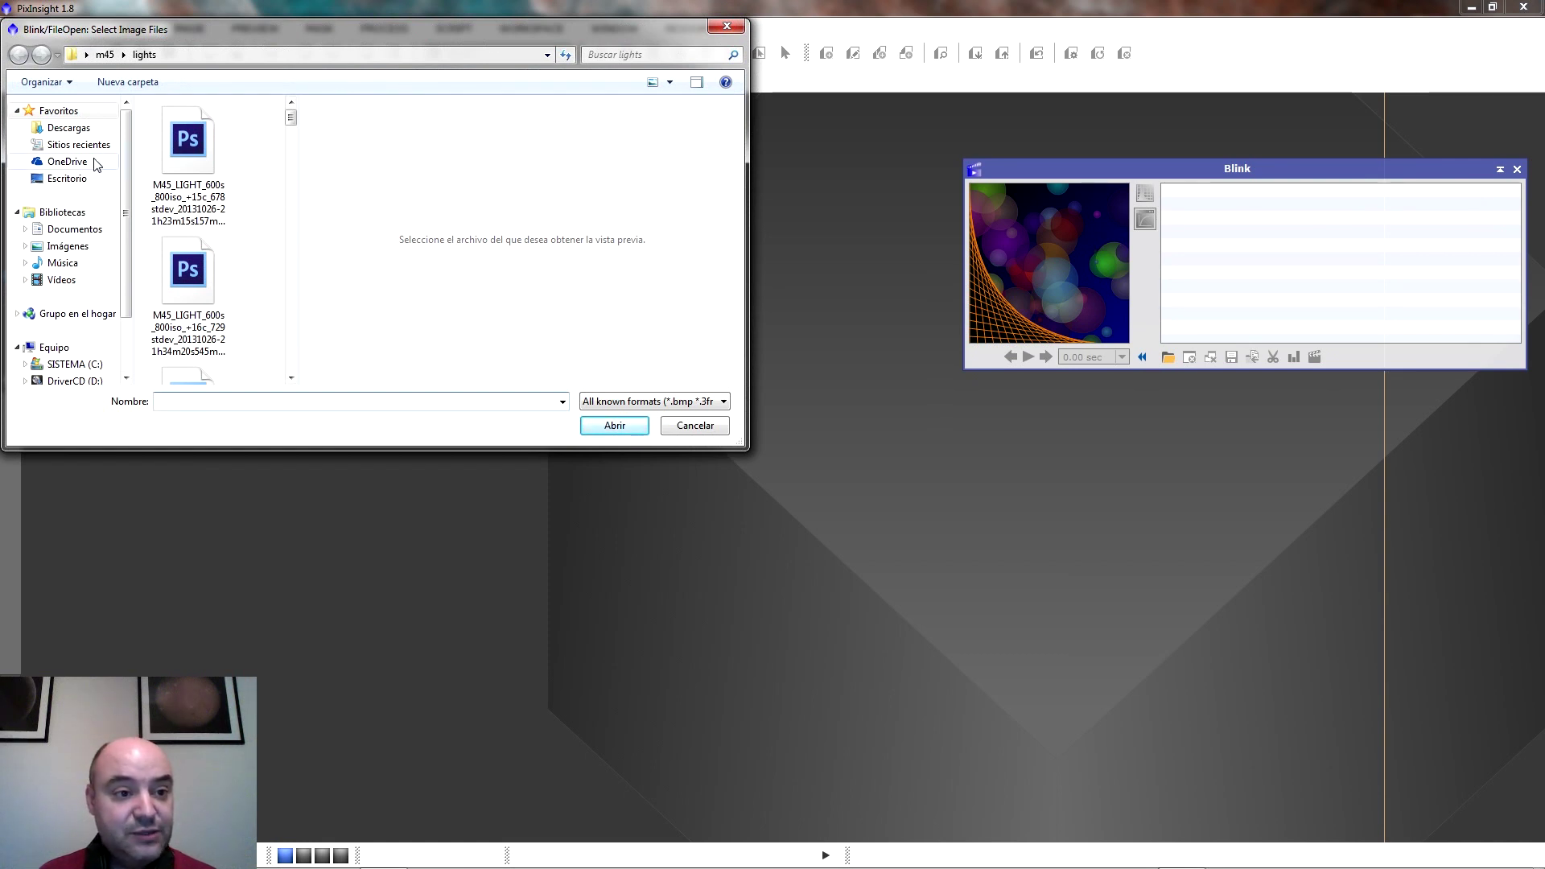
left_click(68, 178)
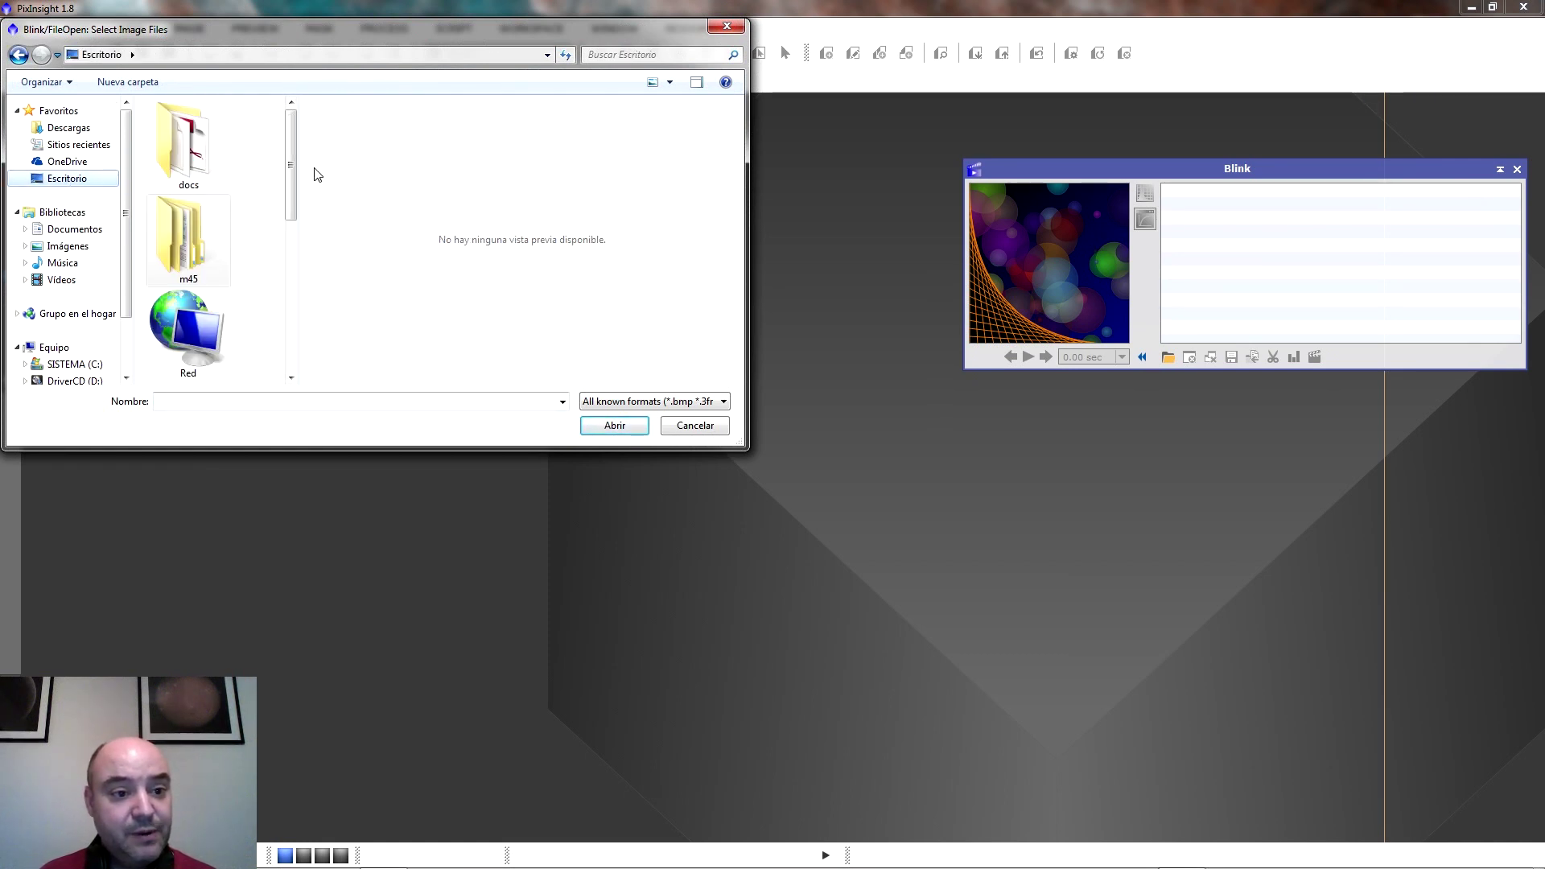
double_click(189, 246)
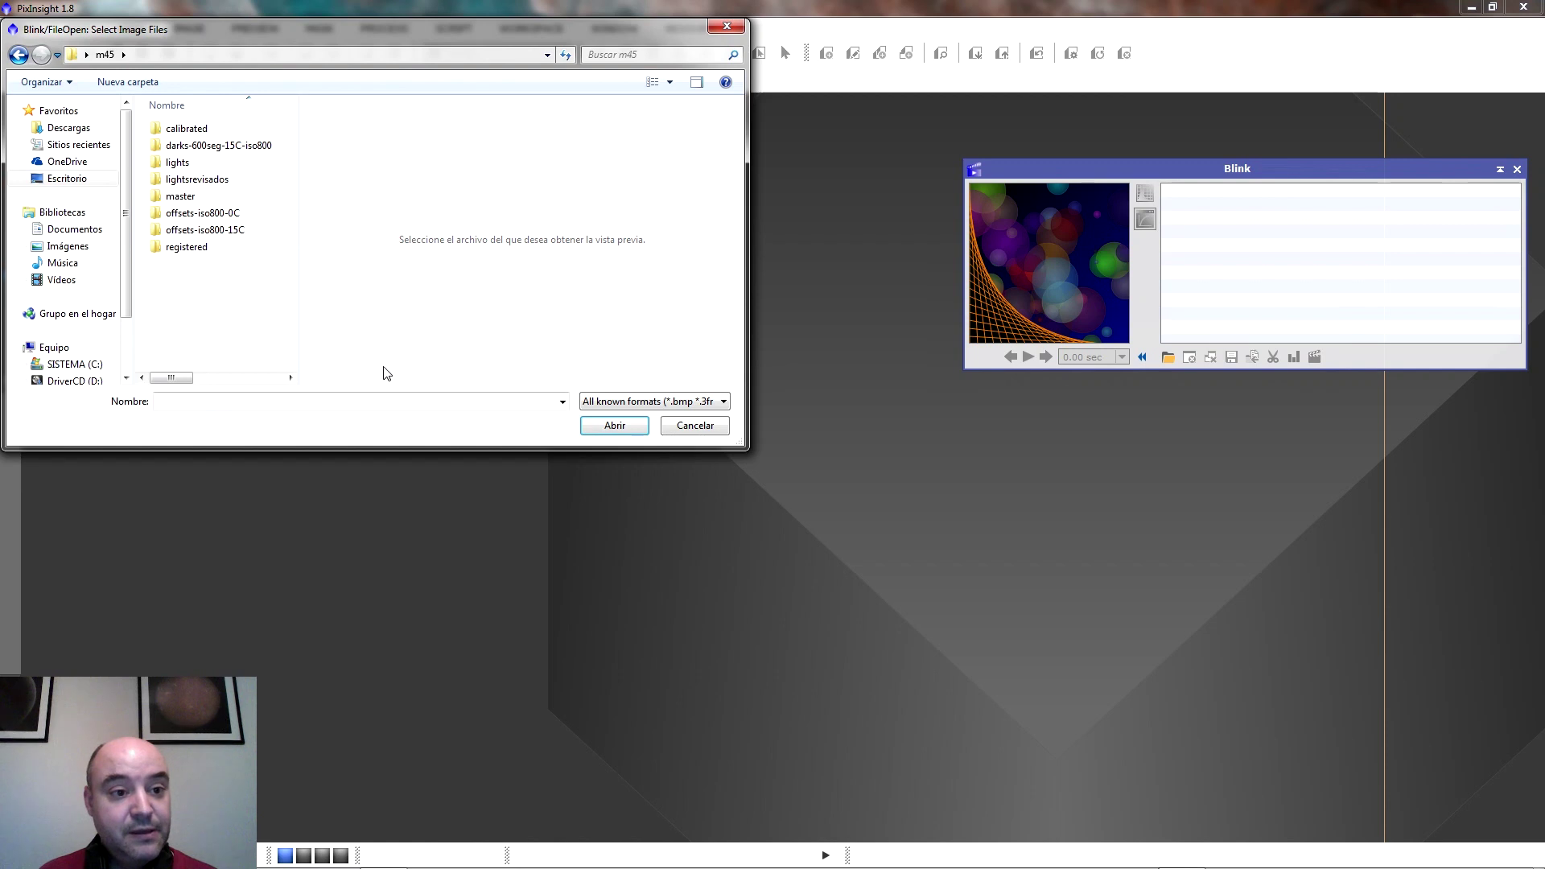
double_click(173, 164)
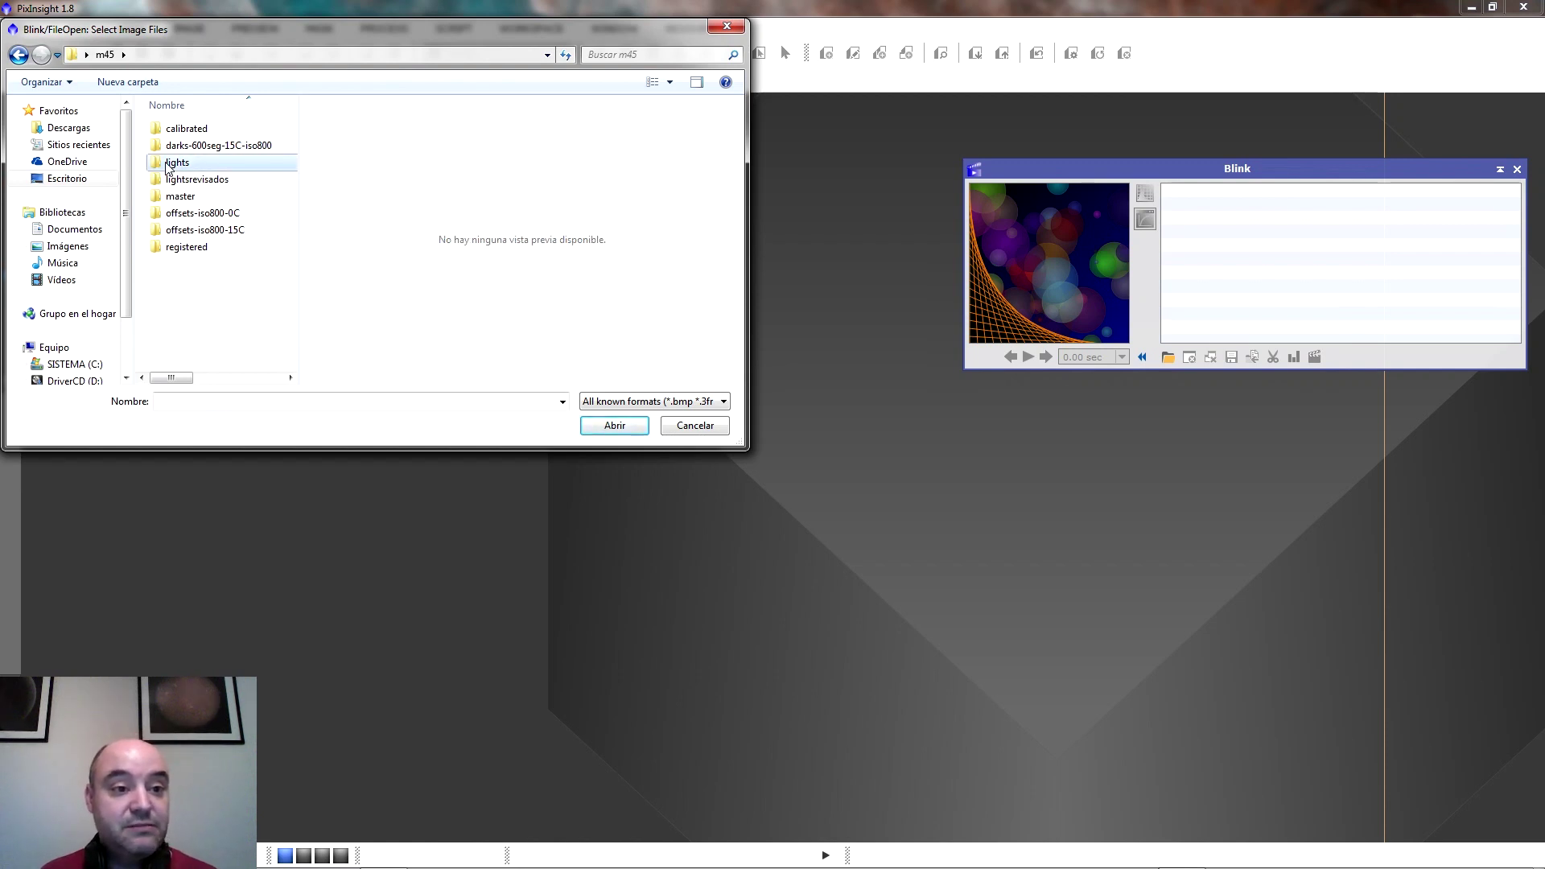
left_click(205, 157)
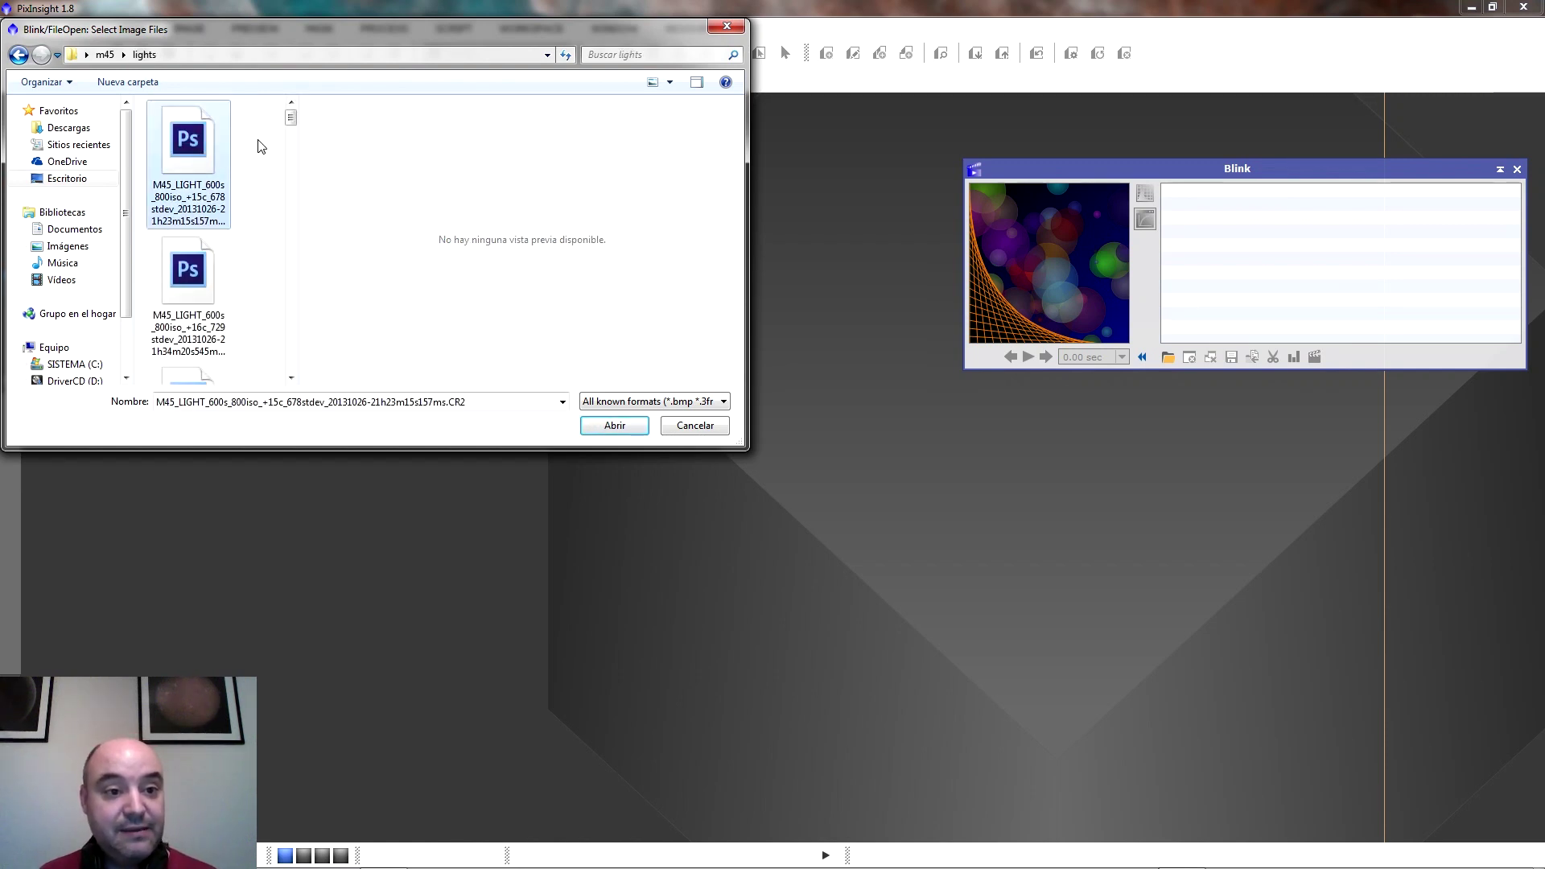
left_click_drag(290, 117, 290, 362)
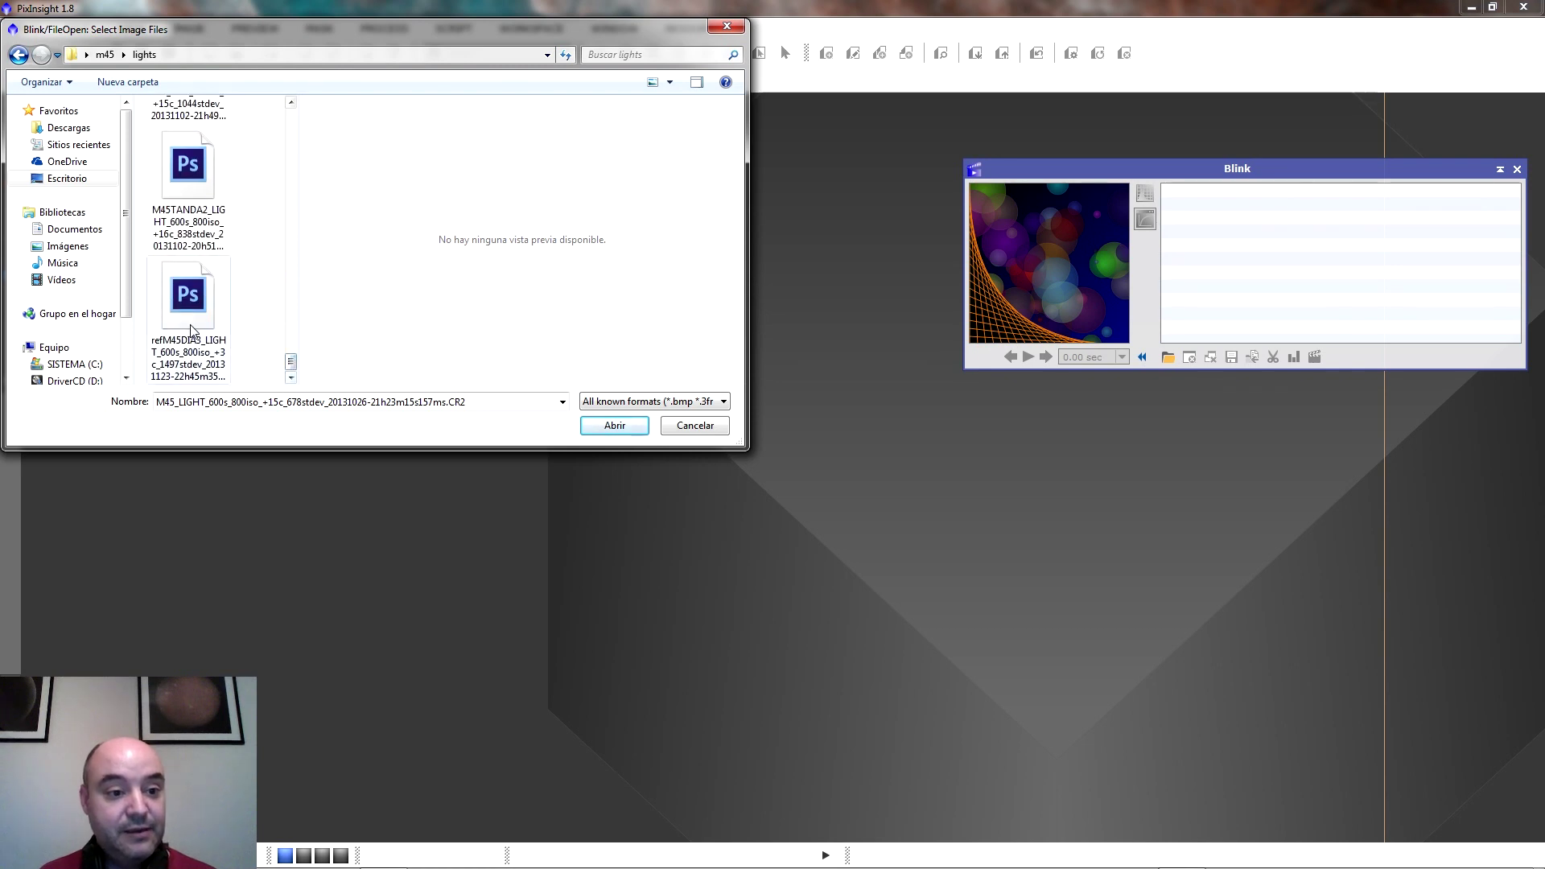
left_click(194, 327, "shift")
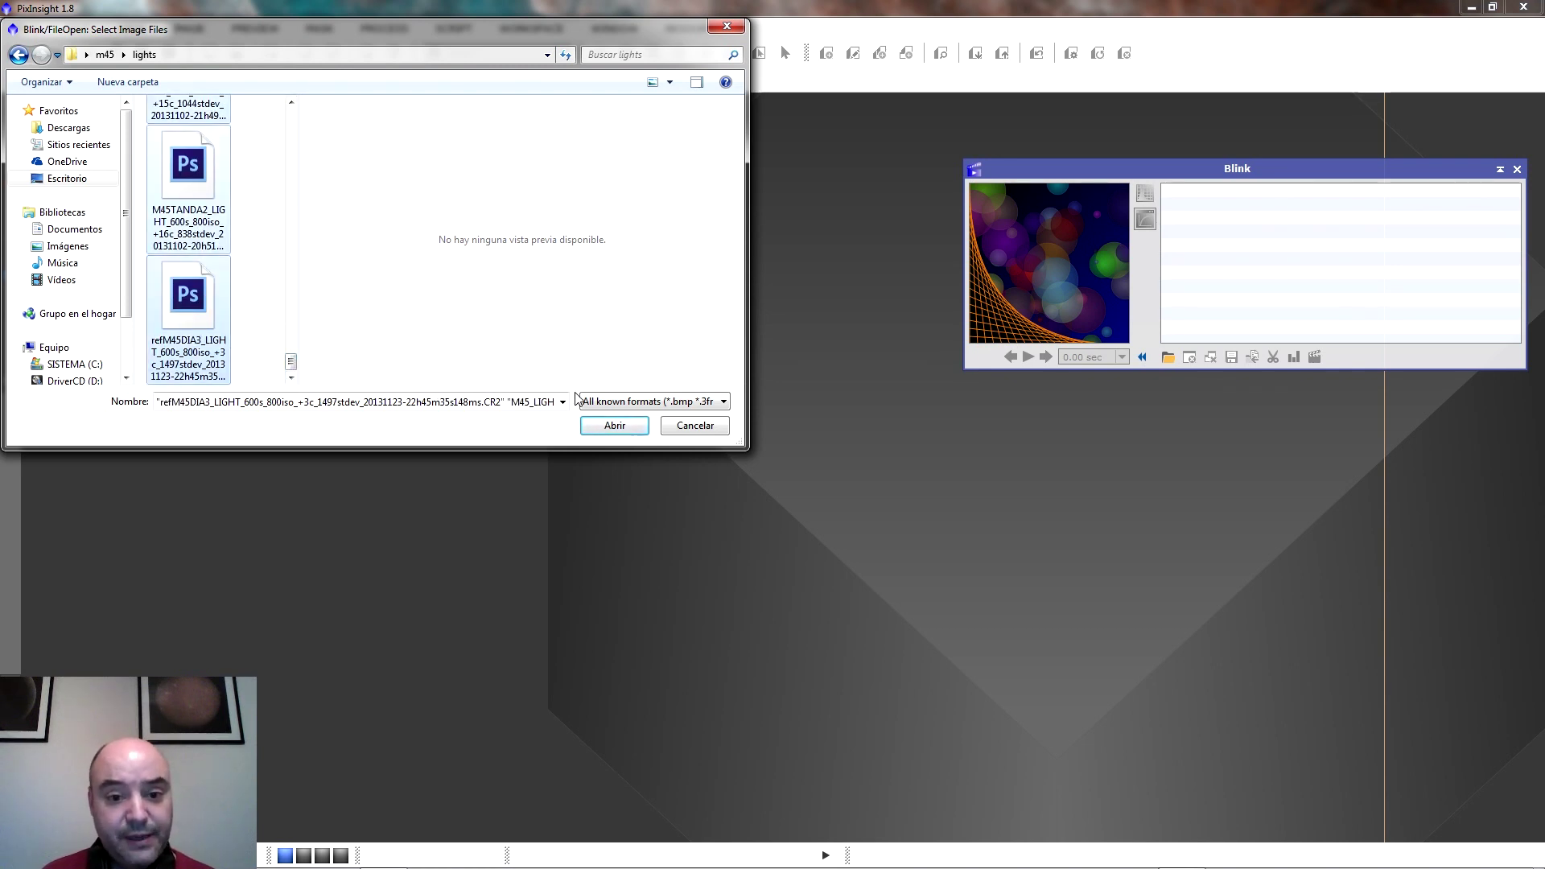
left_click(602, 429)
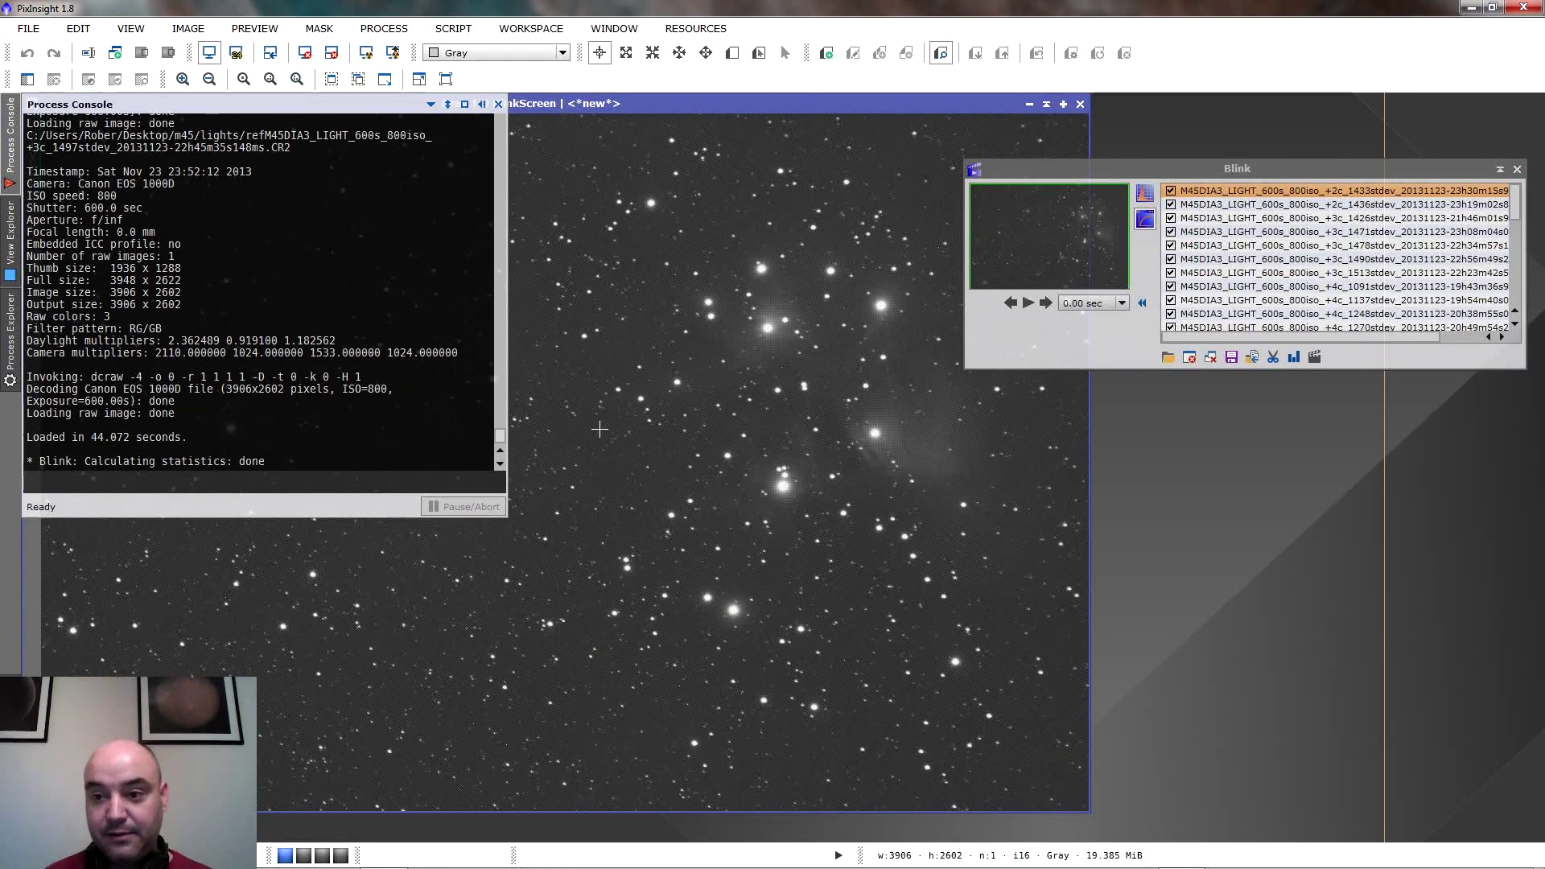
left_click(430, 106)
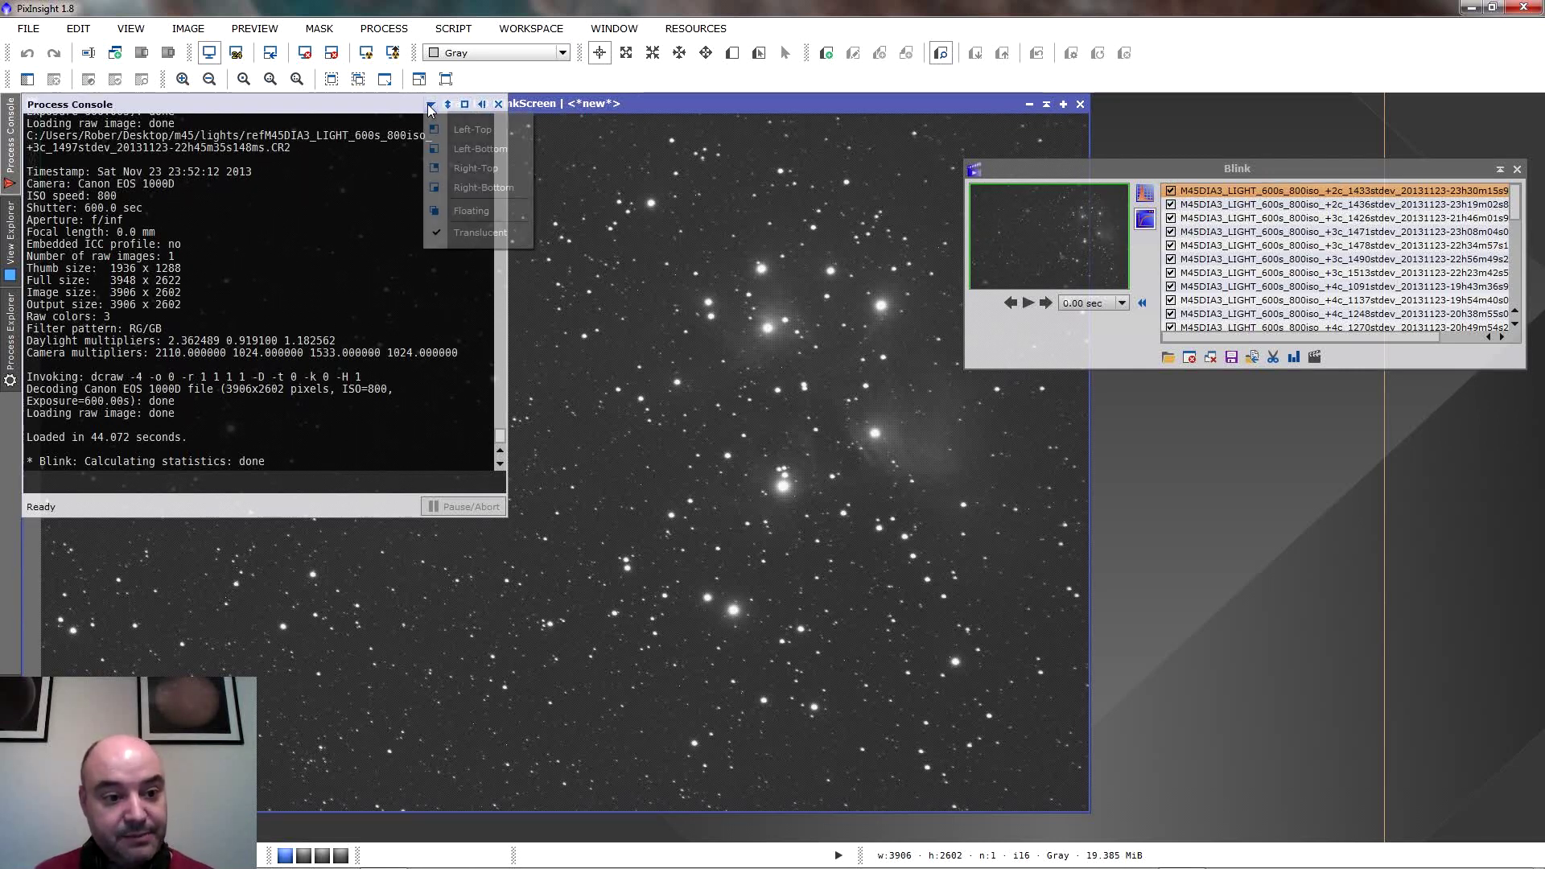
left_click(490, 104)
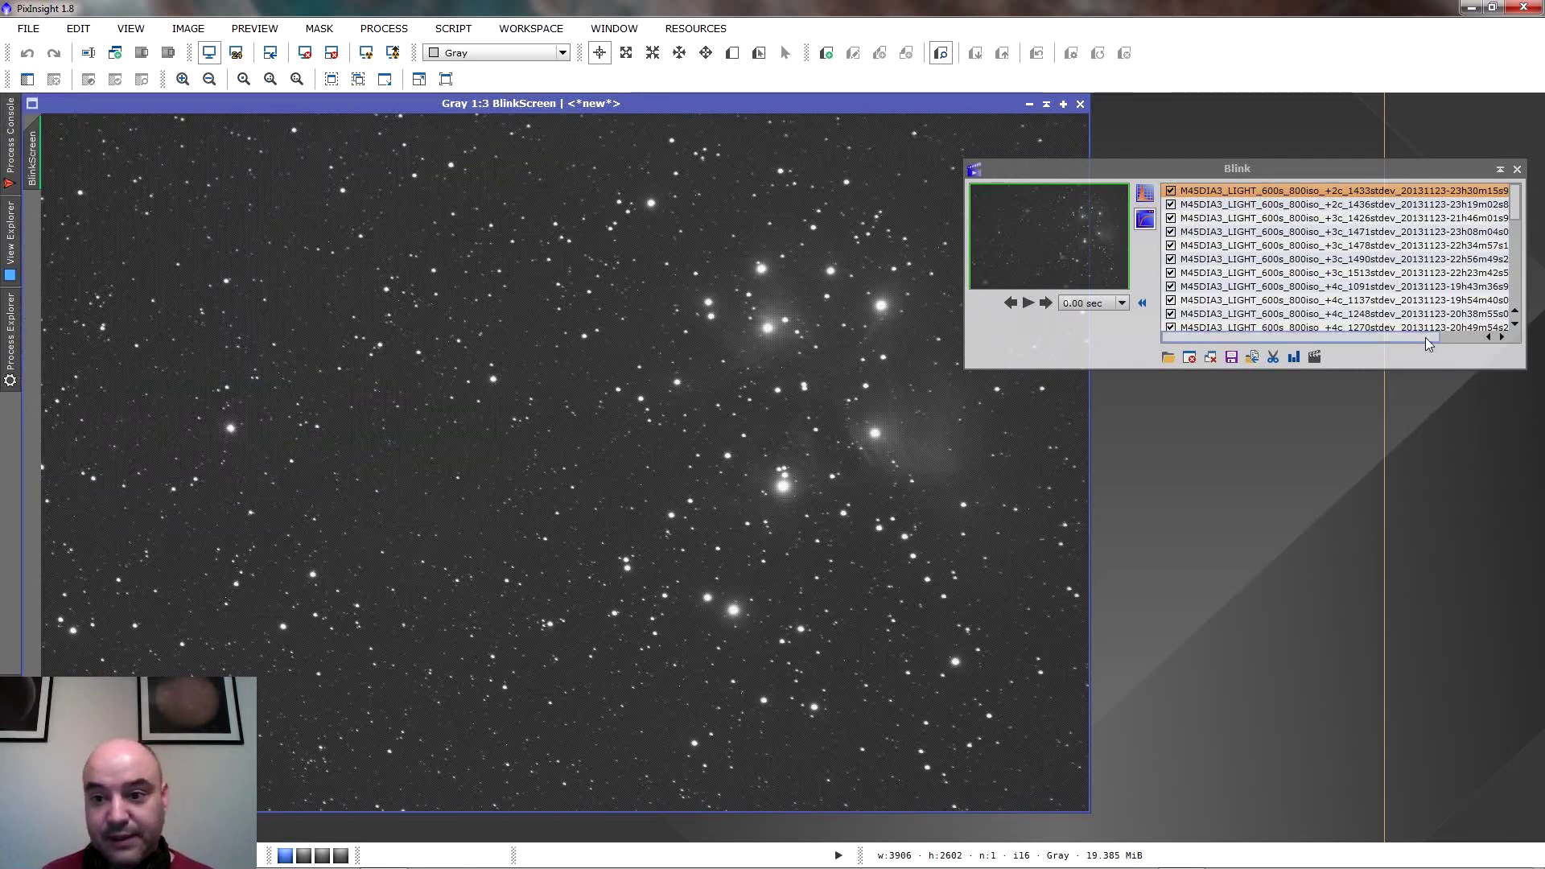
Step through the M45DIA3 light frames one at a time up to the +4c_1270 frame, examining each image's quality.
mouse_move(1283, 258)
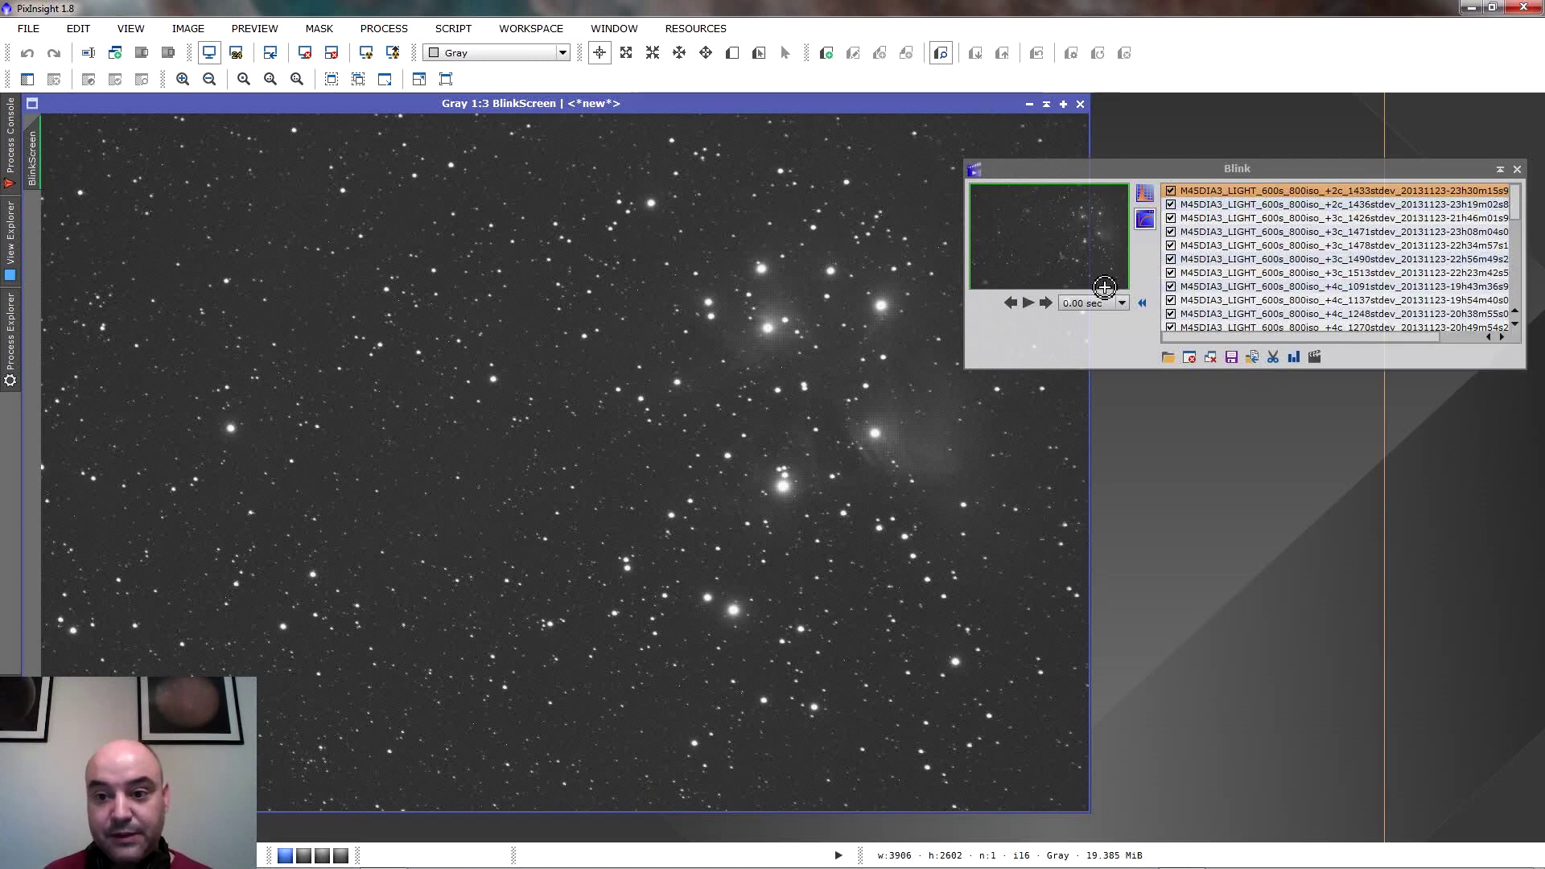
left_click(1045, 303)
left_click(1046, 303)
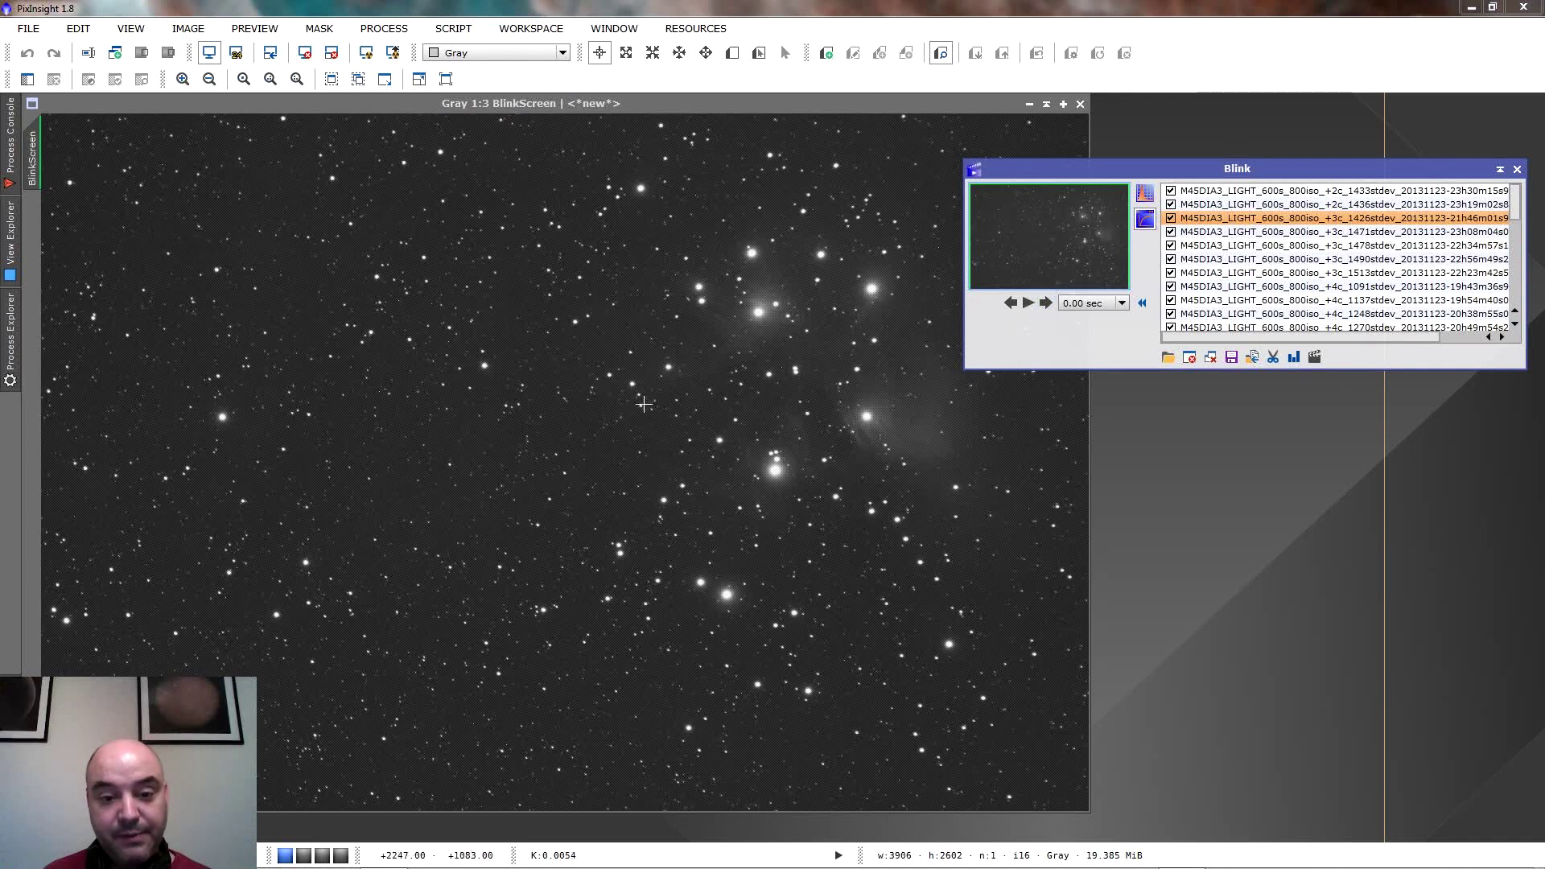
left_click(1045, 303)
left_click(1046, 303)
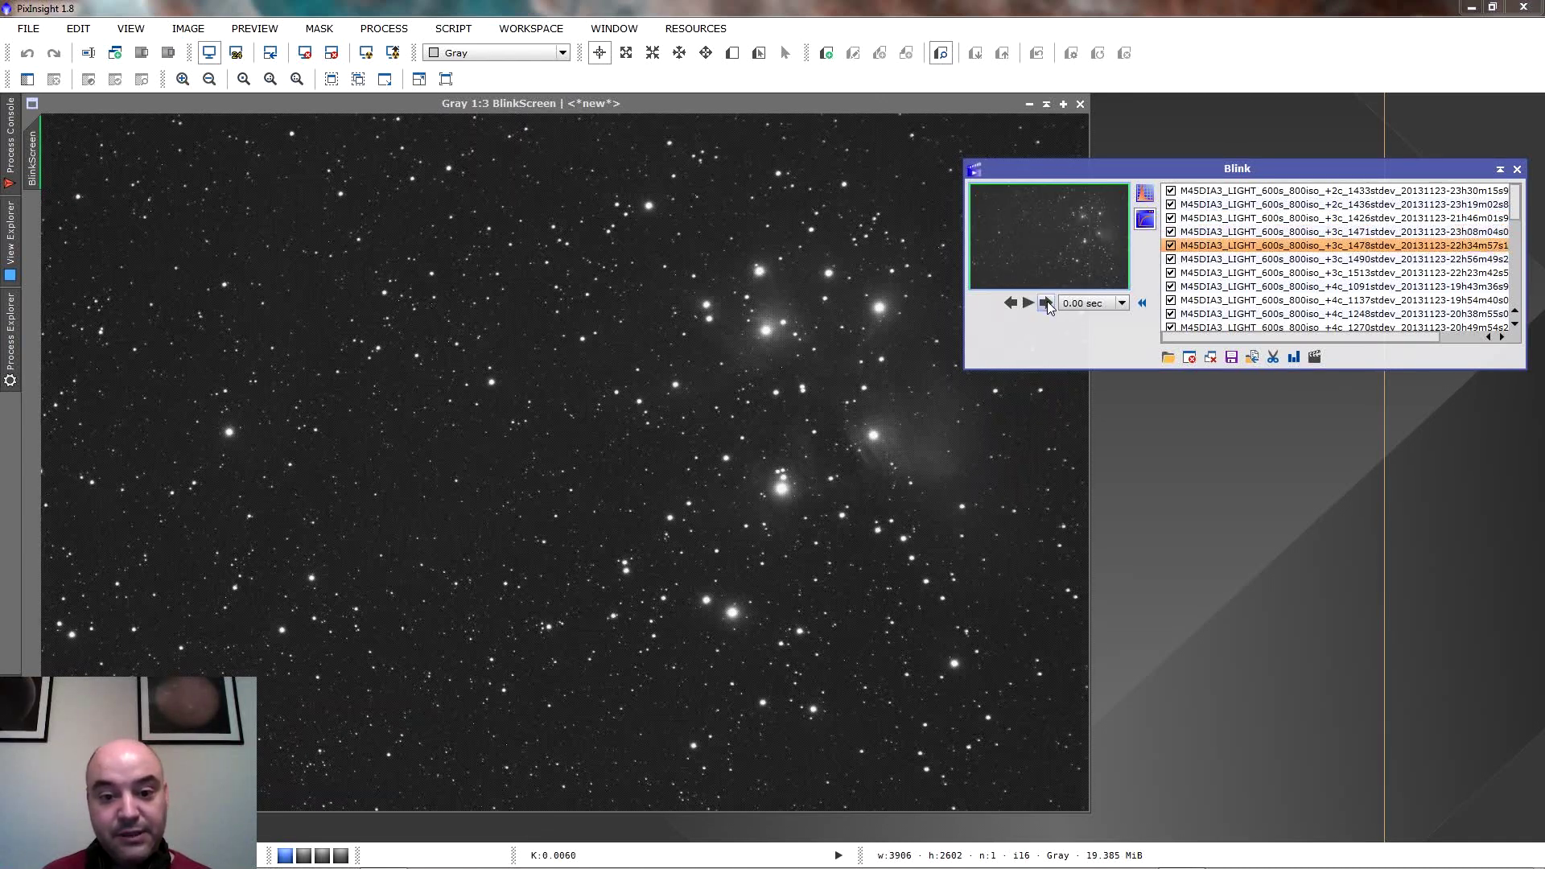
left_click(1046, 303)
left_click(1046, 303)
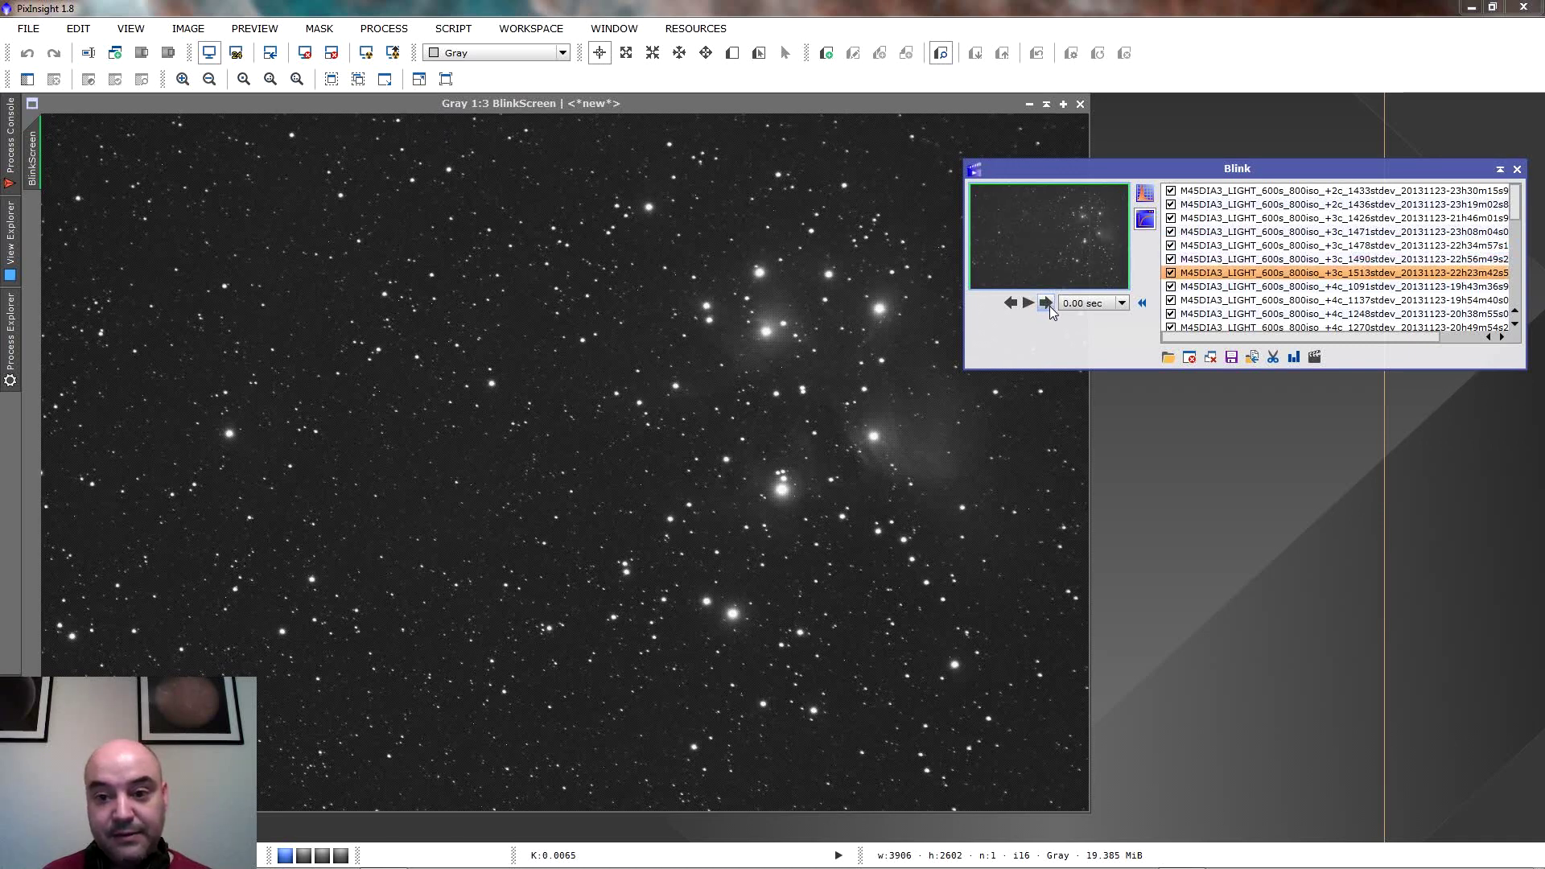
left_click(1046, 304)
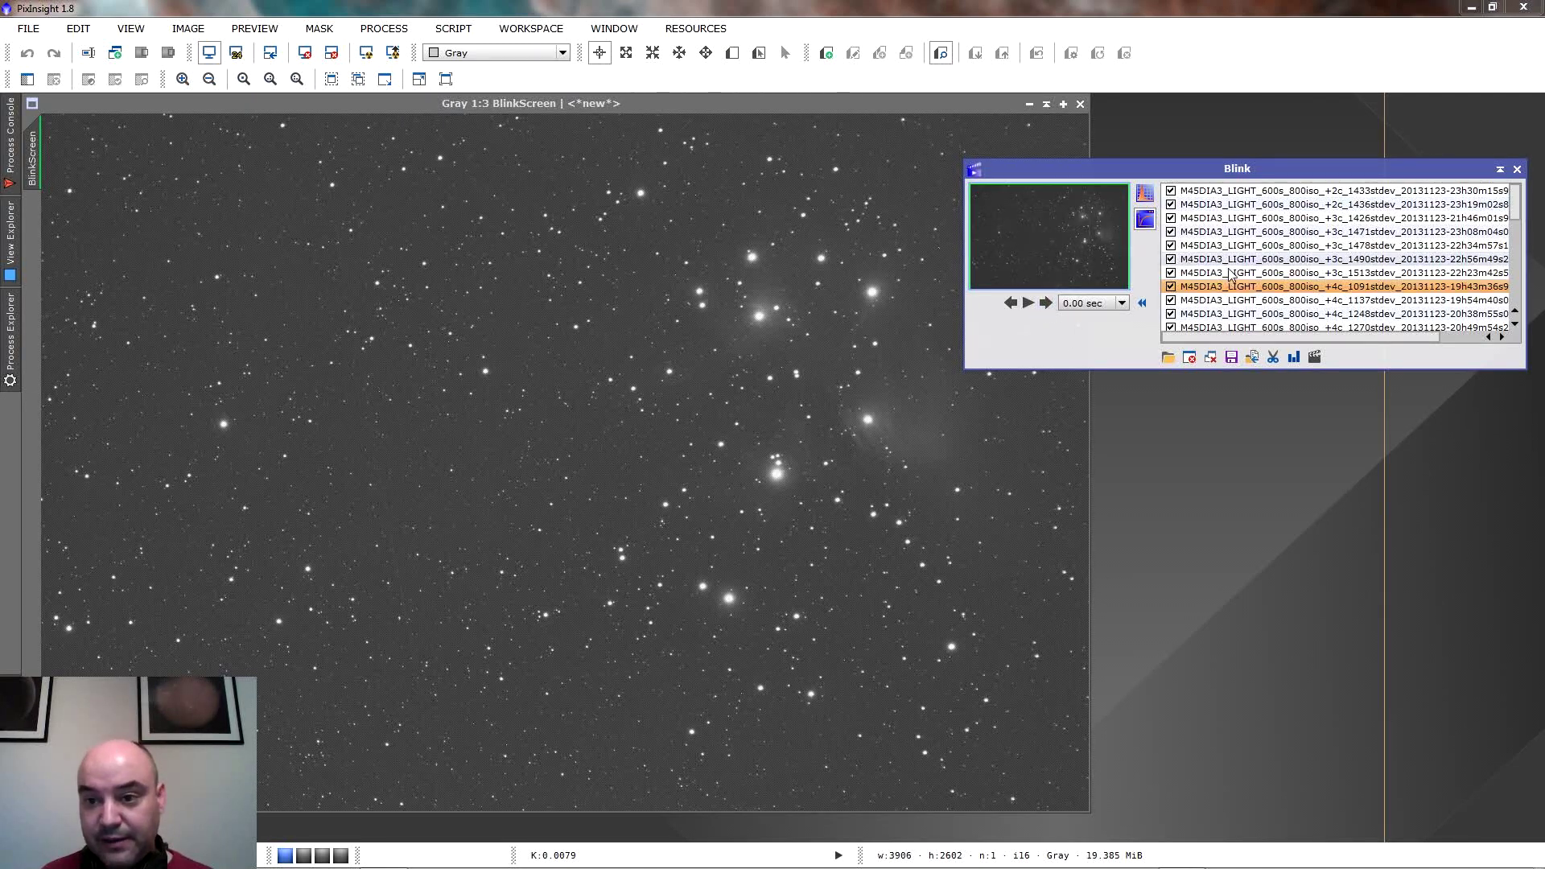
left_click(1044, 306)
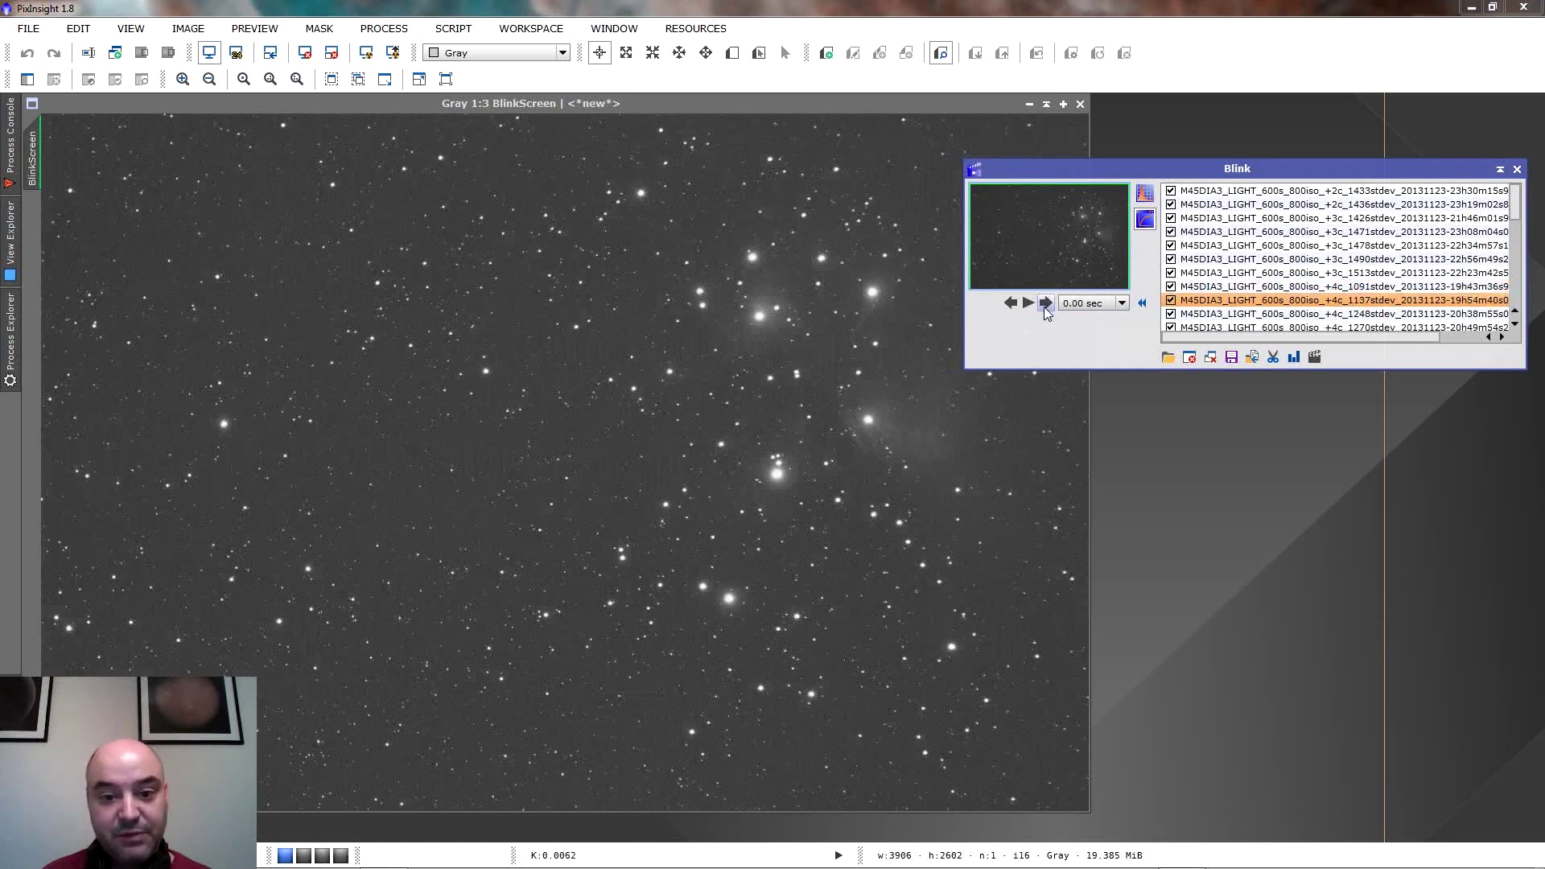
left_click(1044, 307)
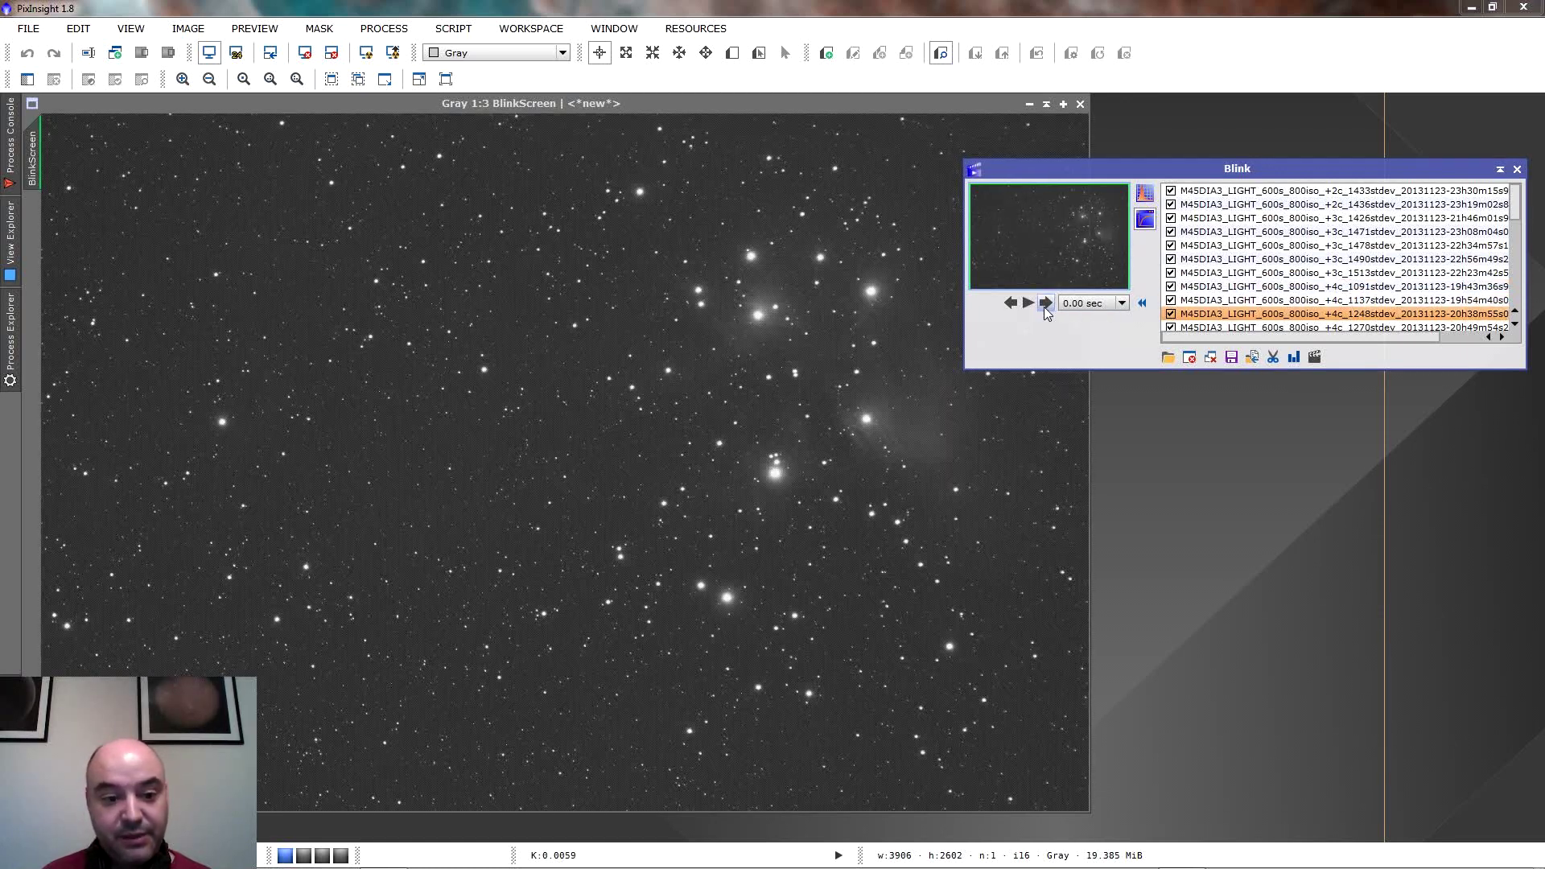
left_click(1044, 302)
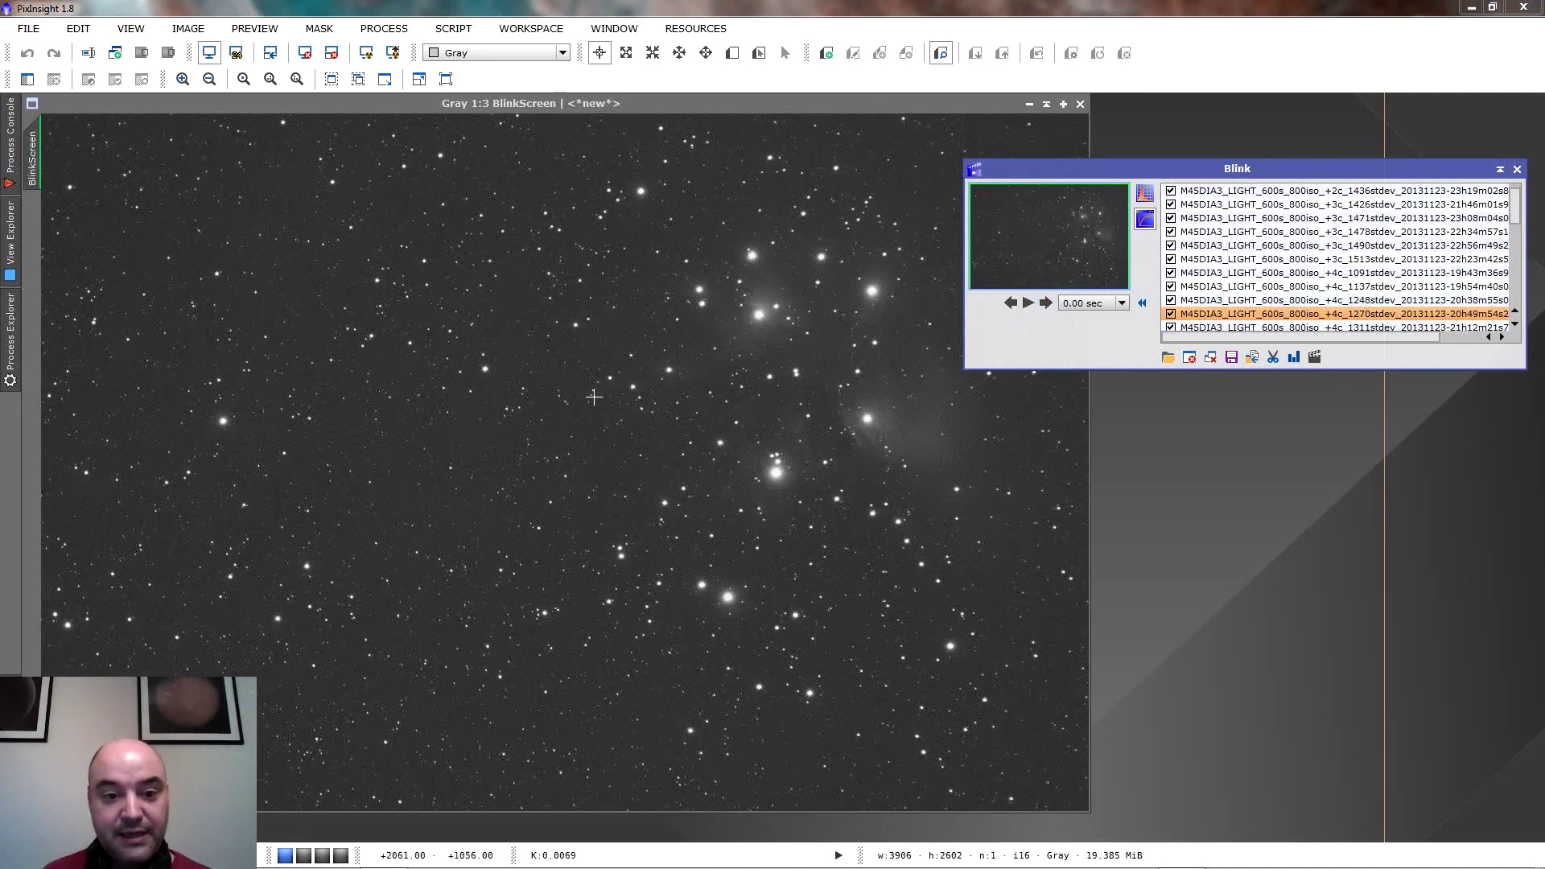
Play and pause the frame animation, first at the current delay and again with the delay set to 0.20 sec.
left_click(1029, 303)
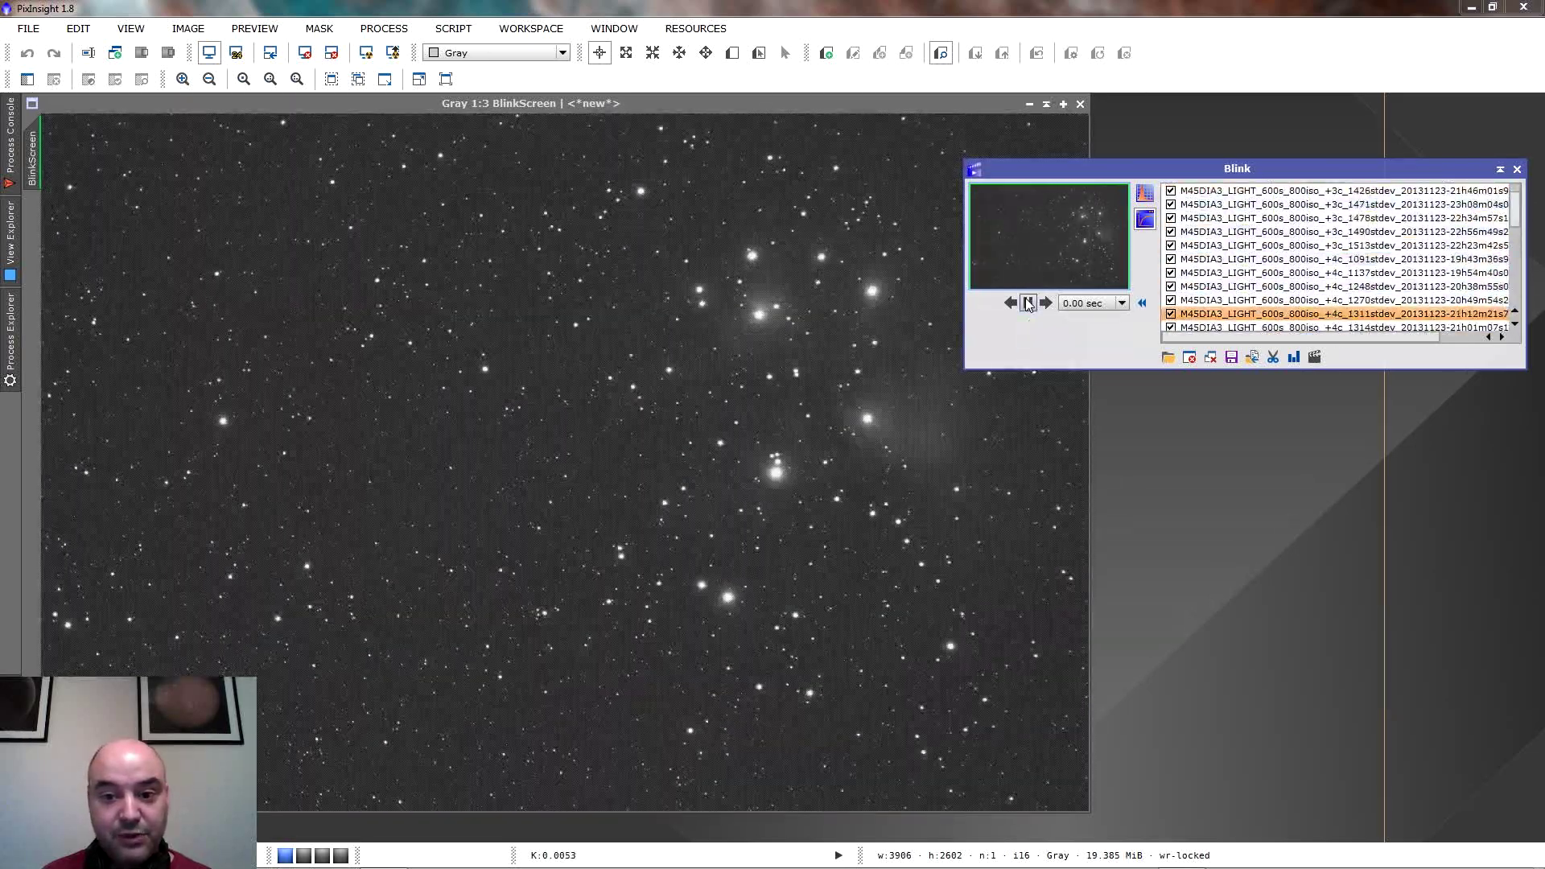
left_click(1028, 303)
left_click(1121, 303)
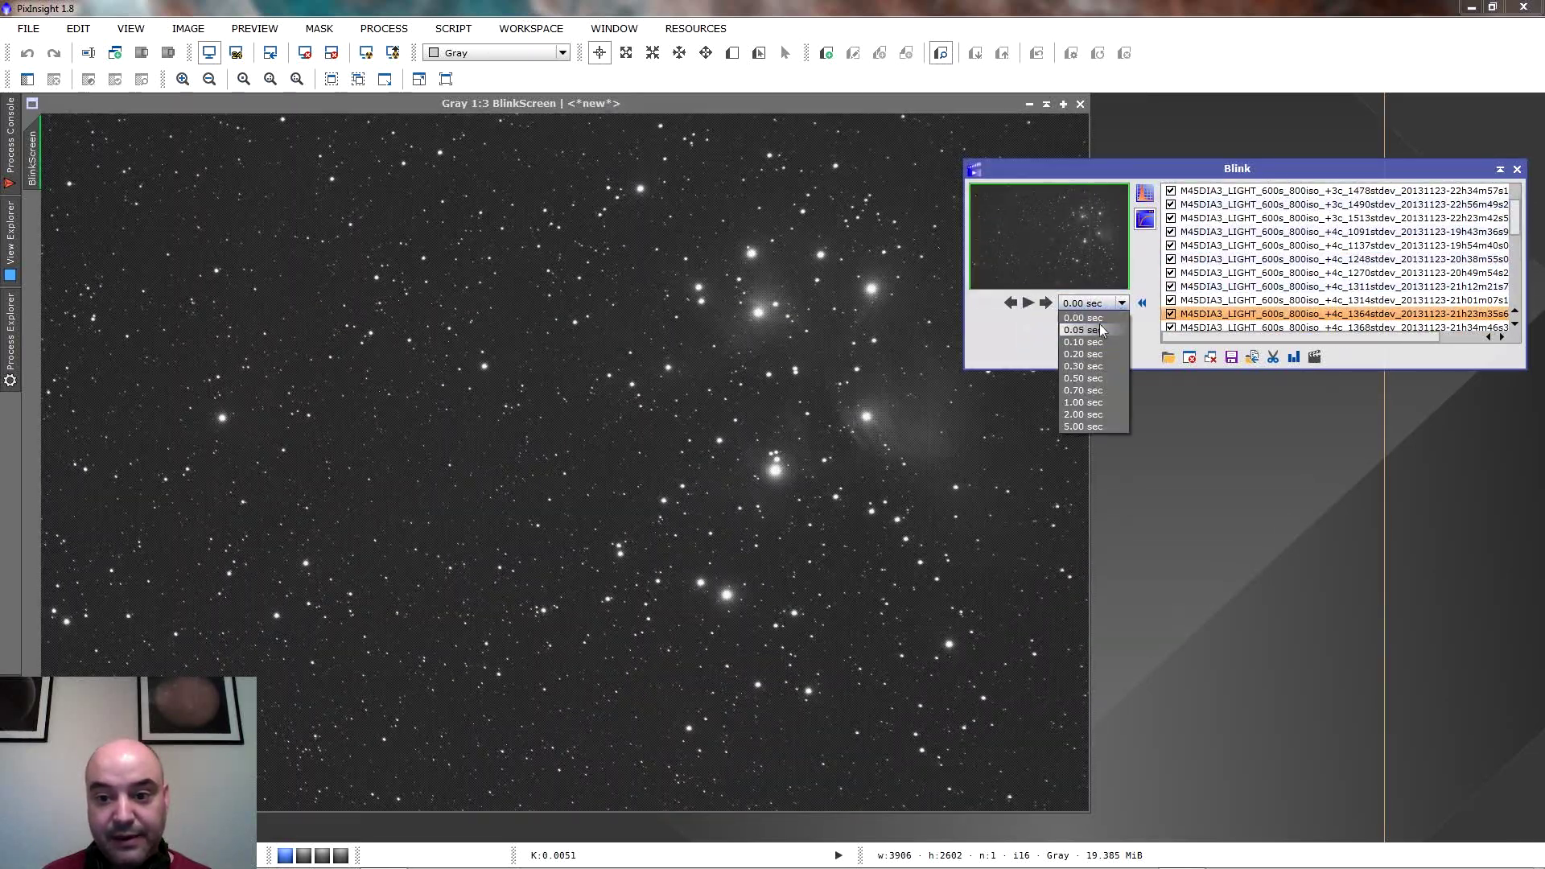
left_click(1083, 354)
left_click(1028, 304)
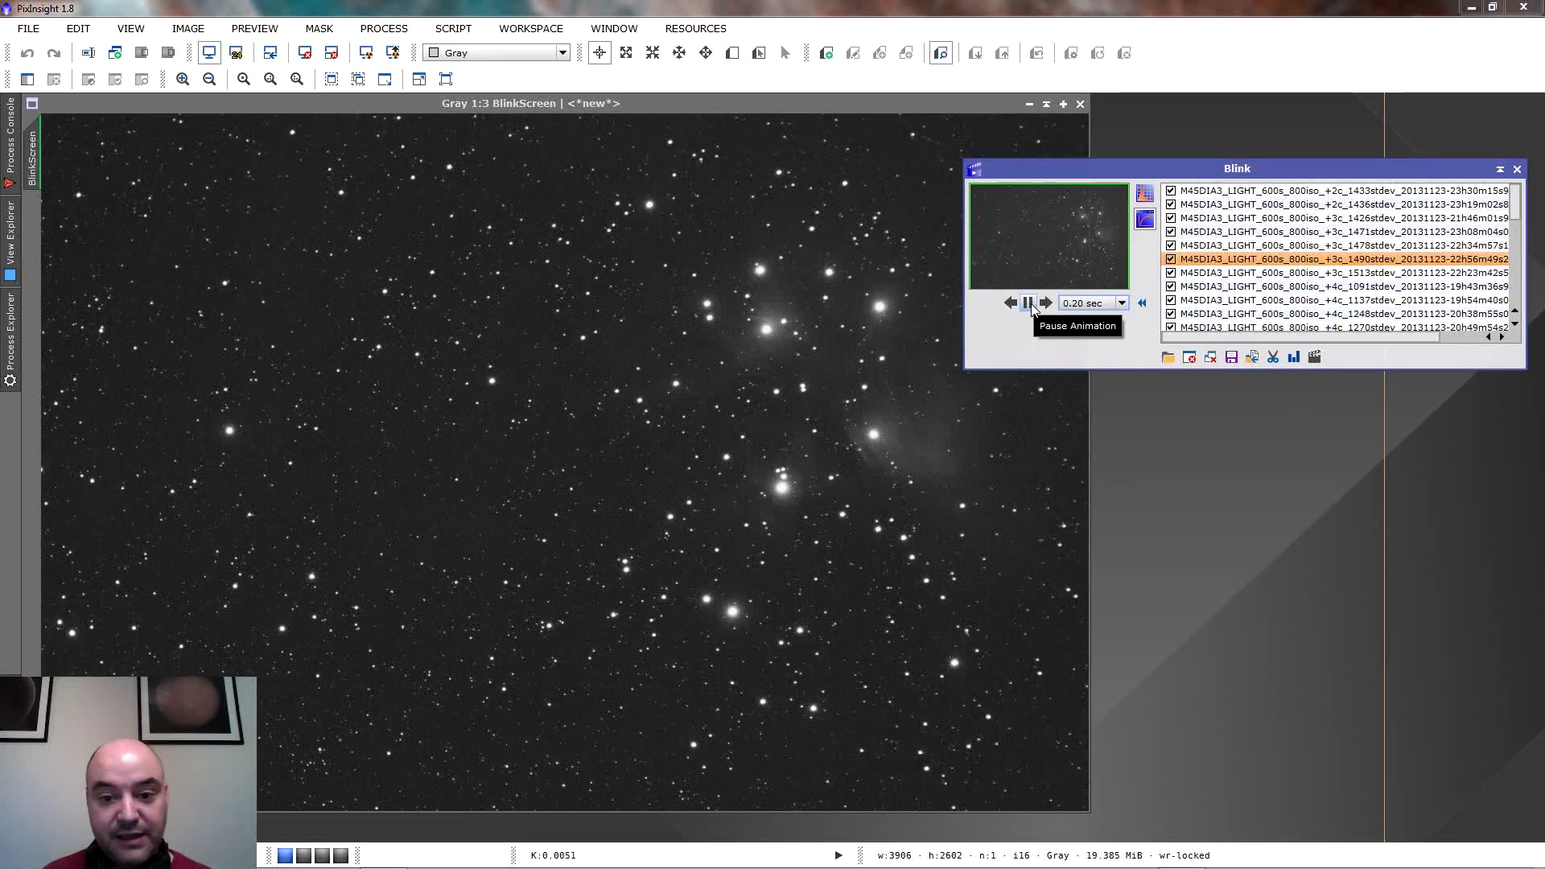
left_click(1030, 305)
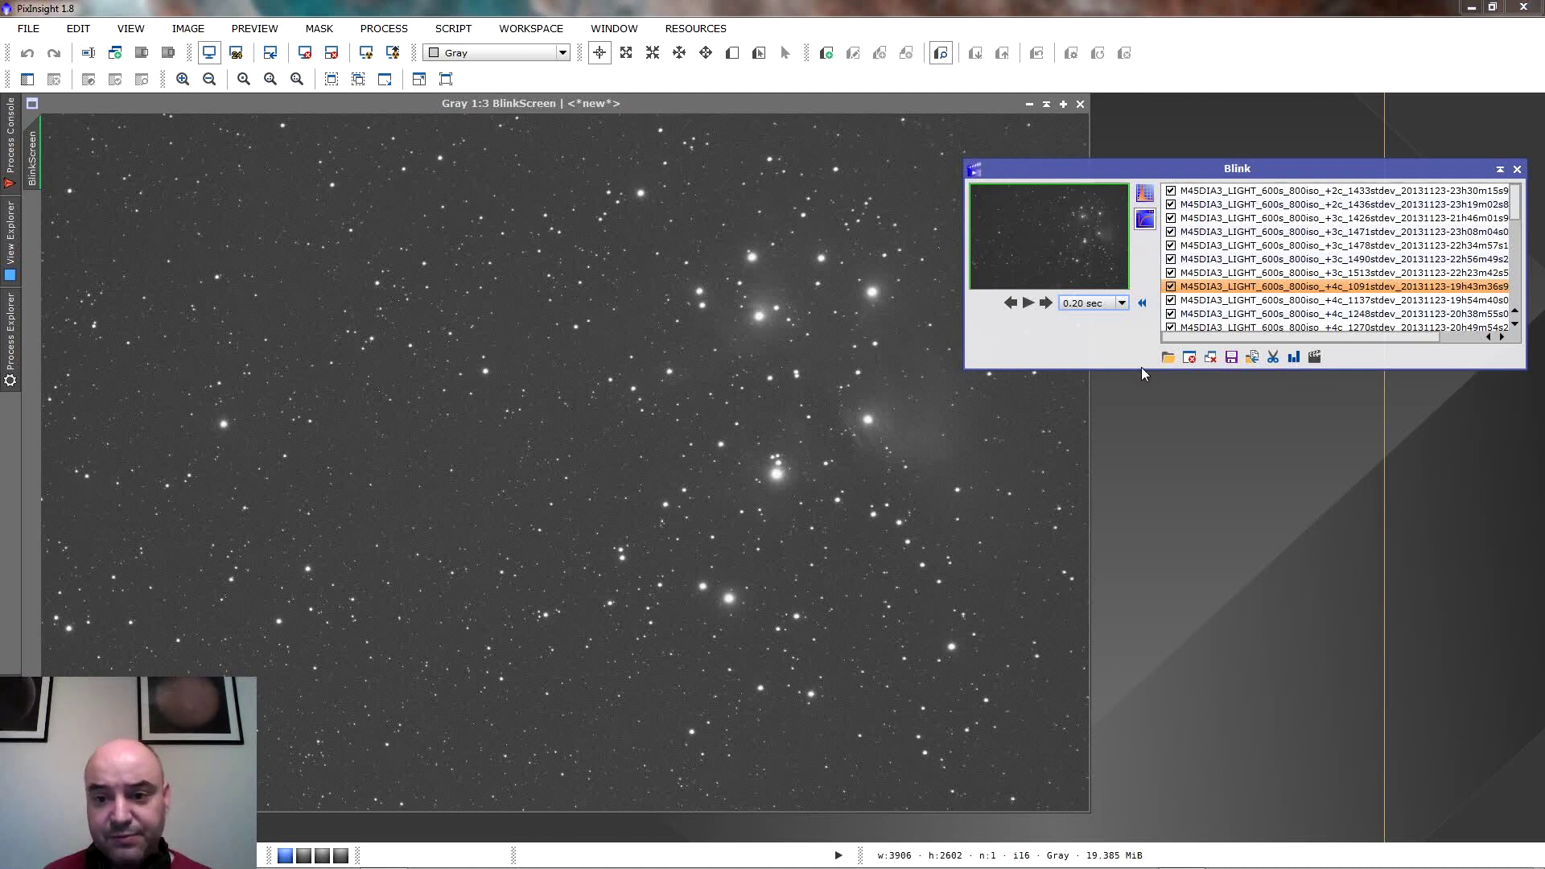
Set the animation delay to 0.70 sec, play the light frames, and hide the Process Console.
left_click(1120, 304)
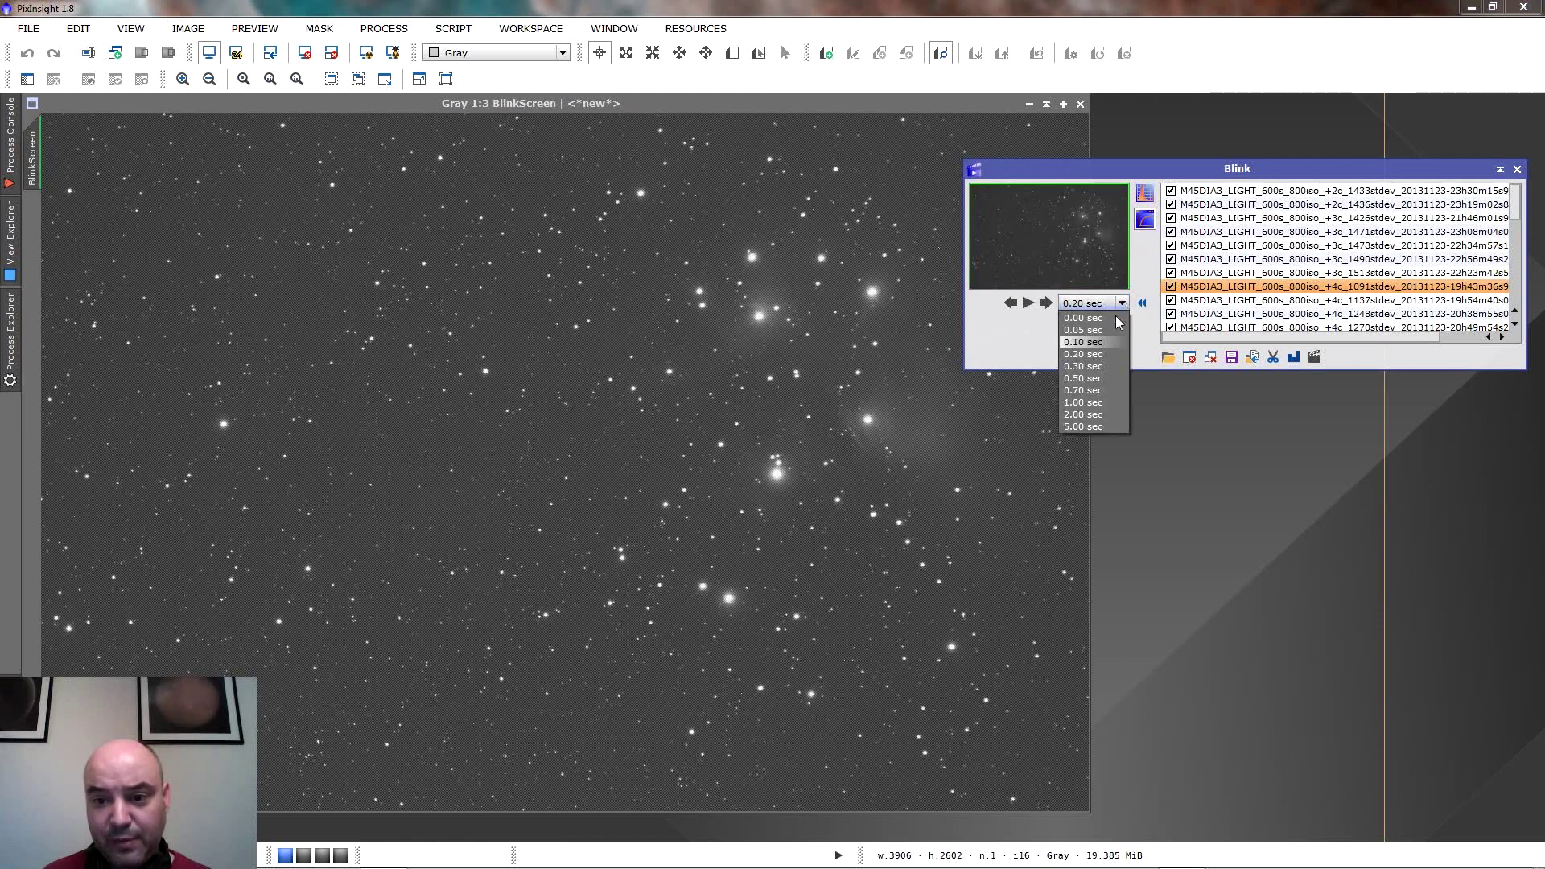
left_click(1082, 390)
left_click(1028, 303)
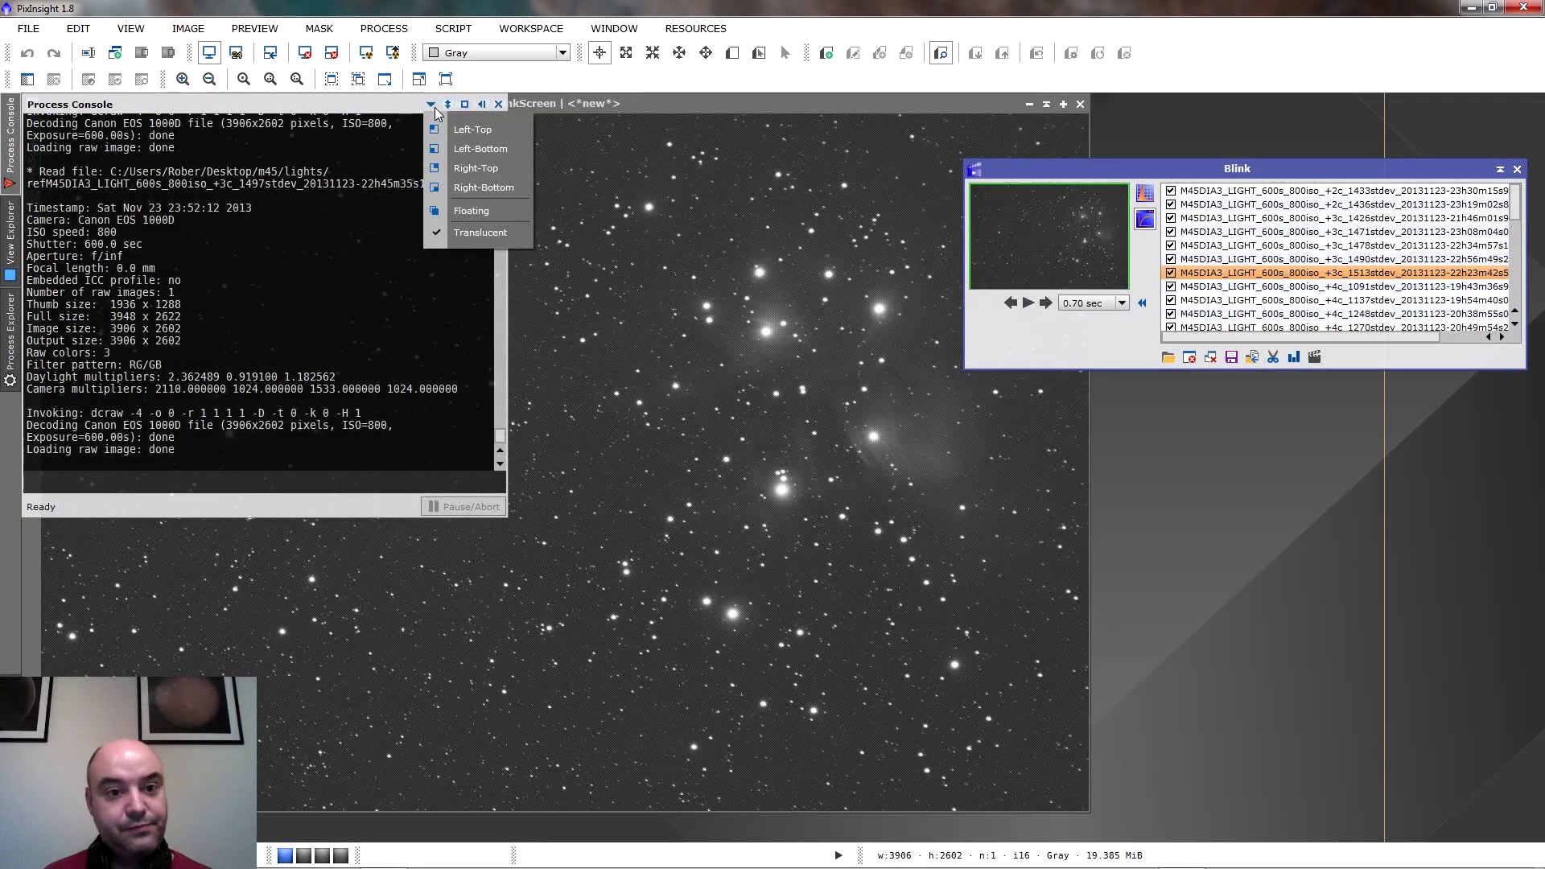
left_click(445, 109)
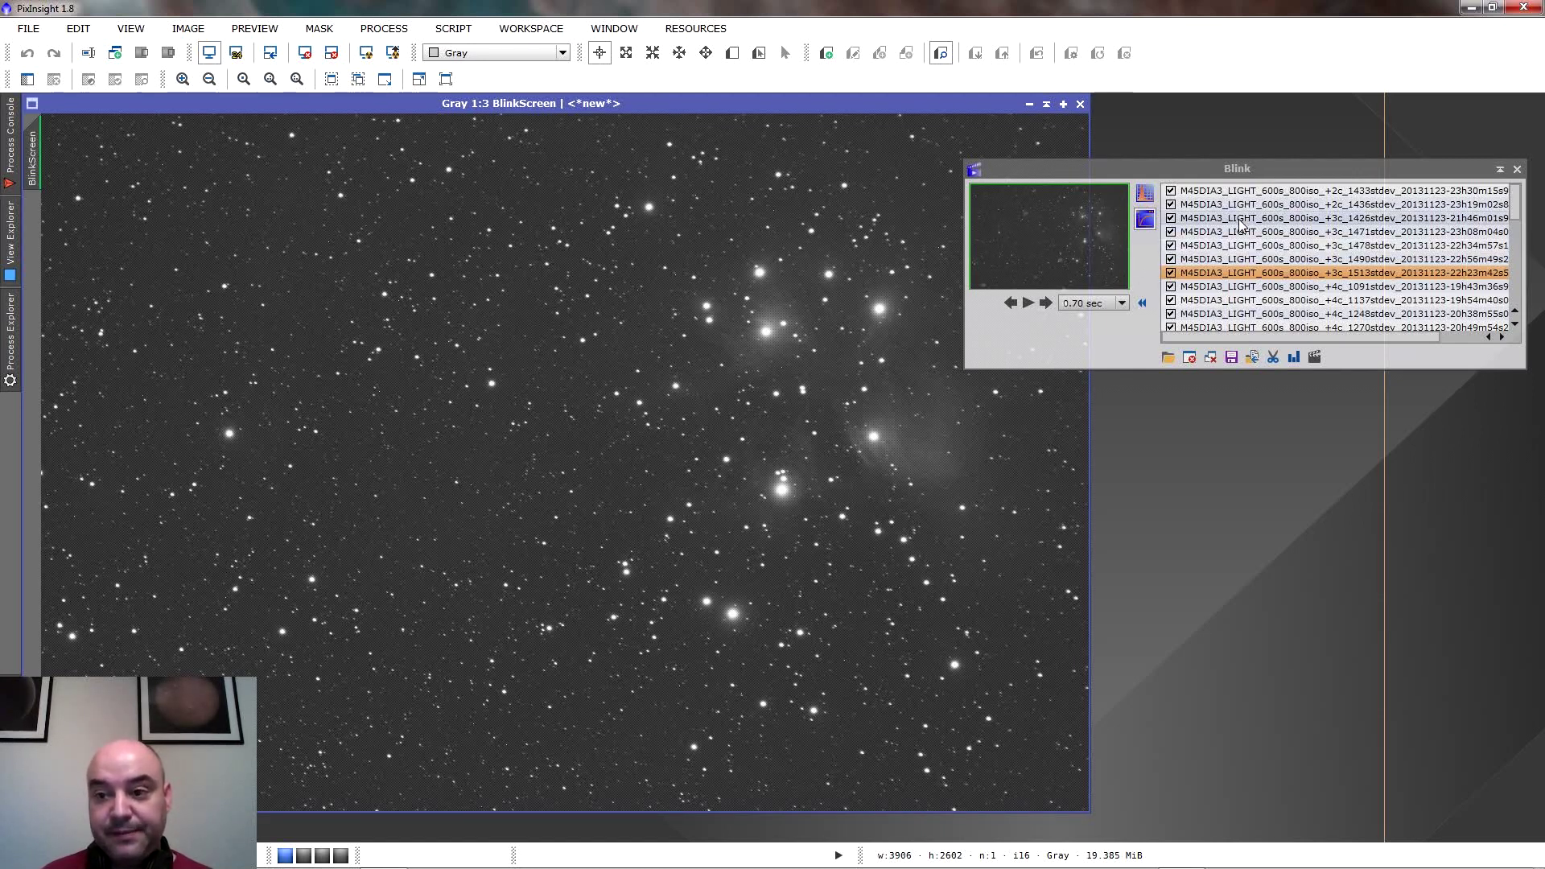
Select the M45DIA3 +7c_1203 frame together with the M45TANDA2 +15c_1017 and +15c_1021 frames in the file list.
left_click_drag(1517, 213, 1519, 256)
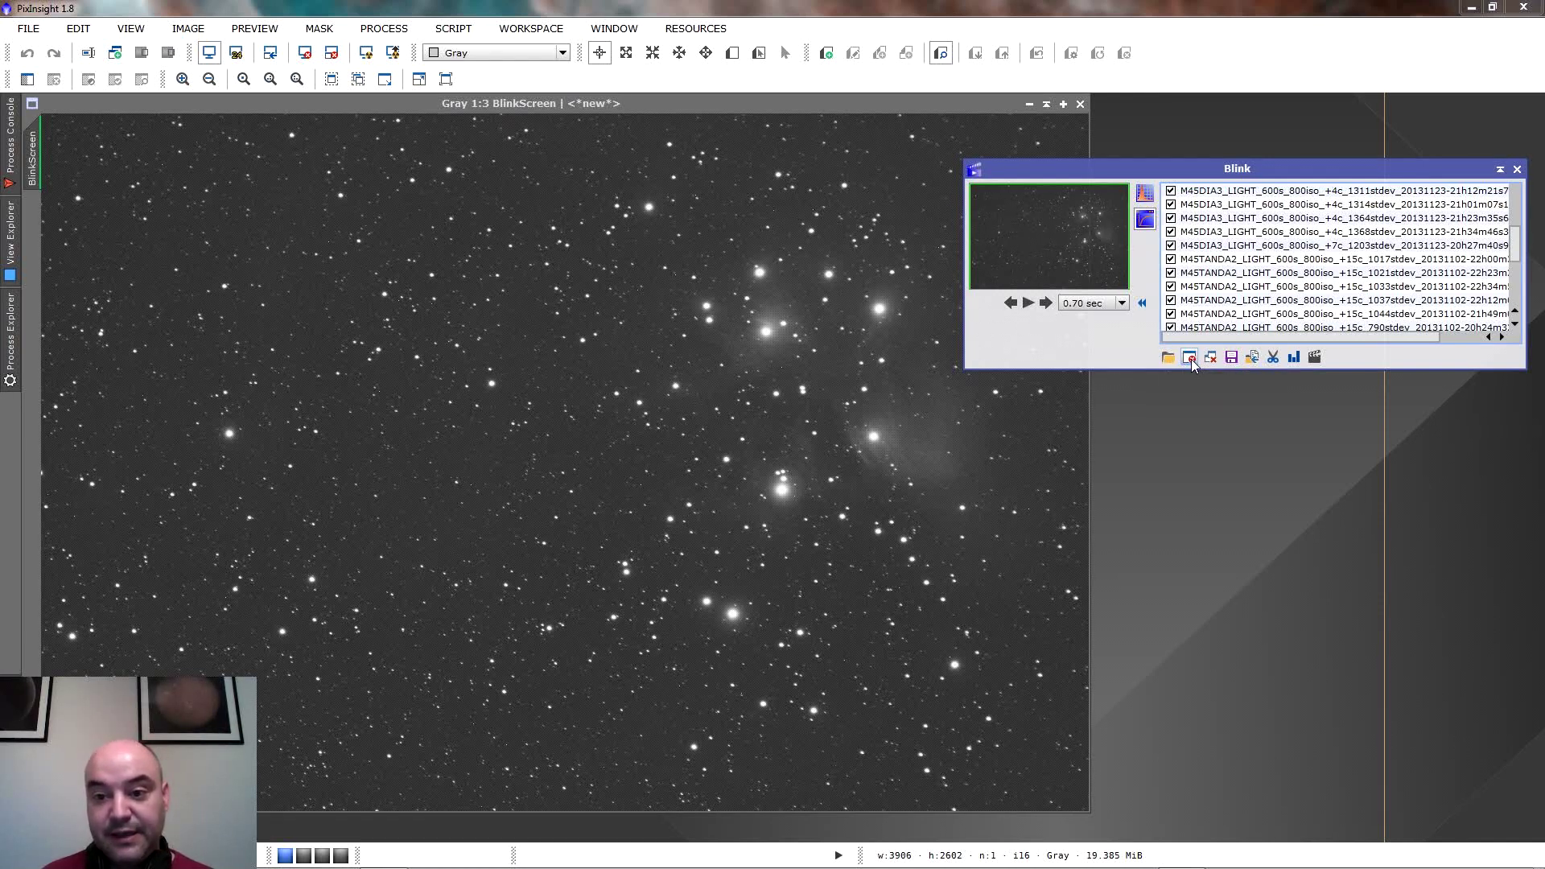
left_click(1194, 274)
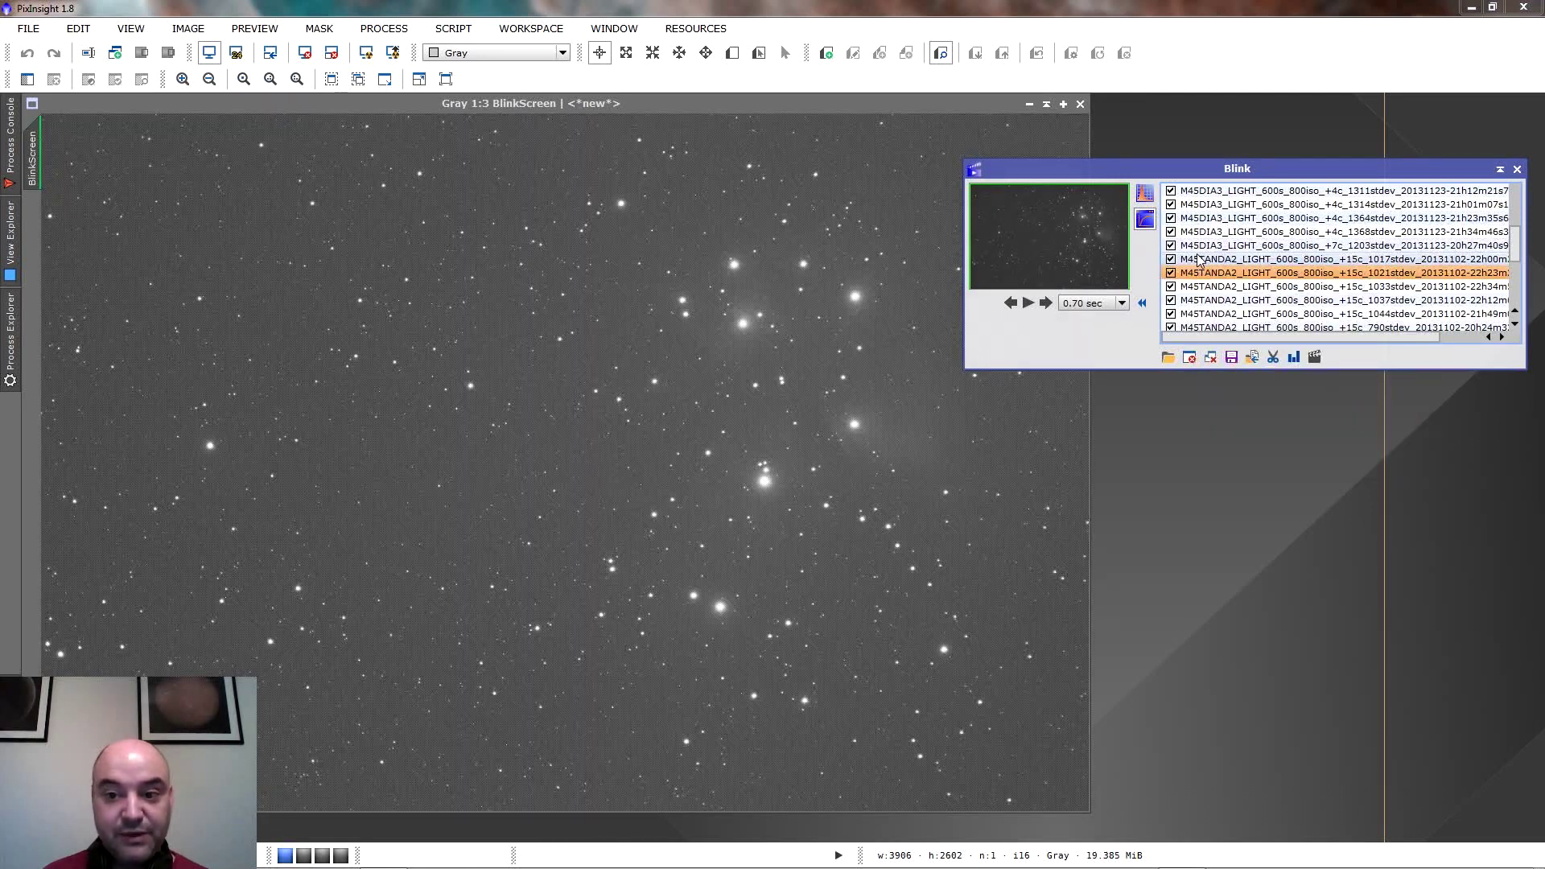
left_click(1197, 258, "ctrl")
left_click(1199, 245, "ctrl")
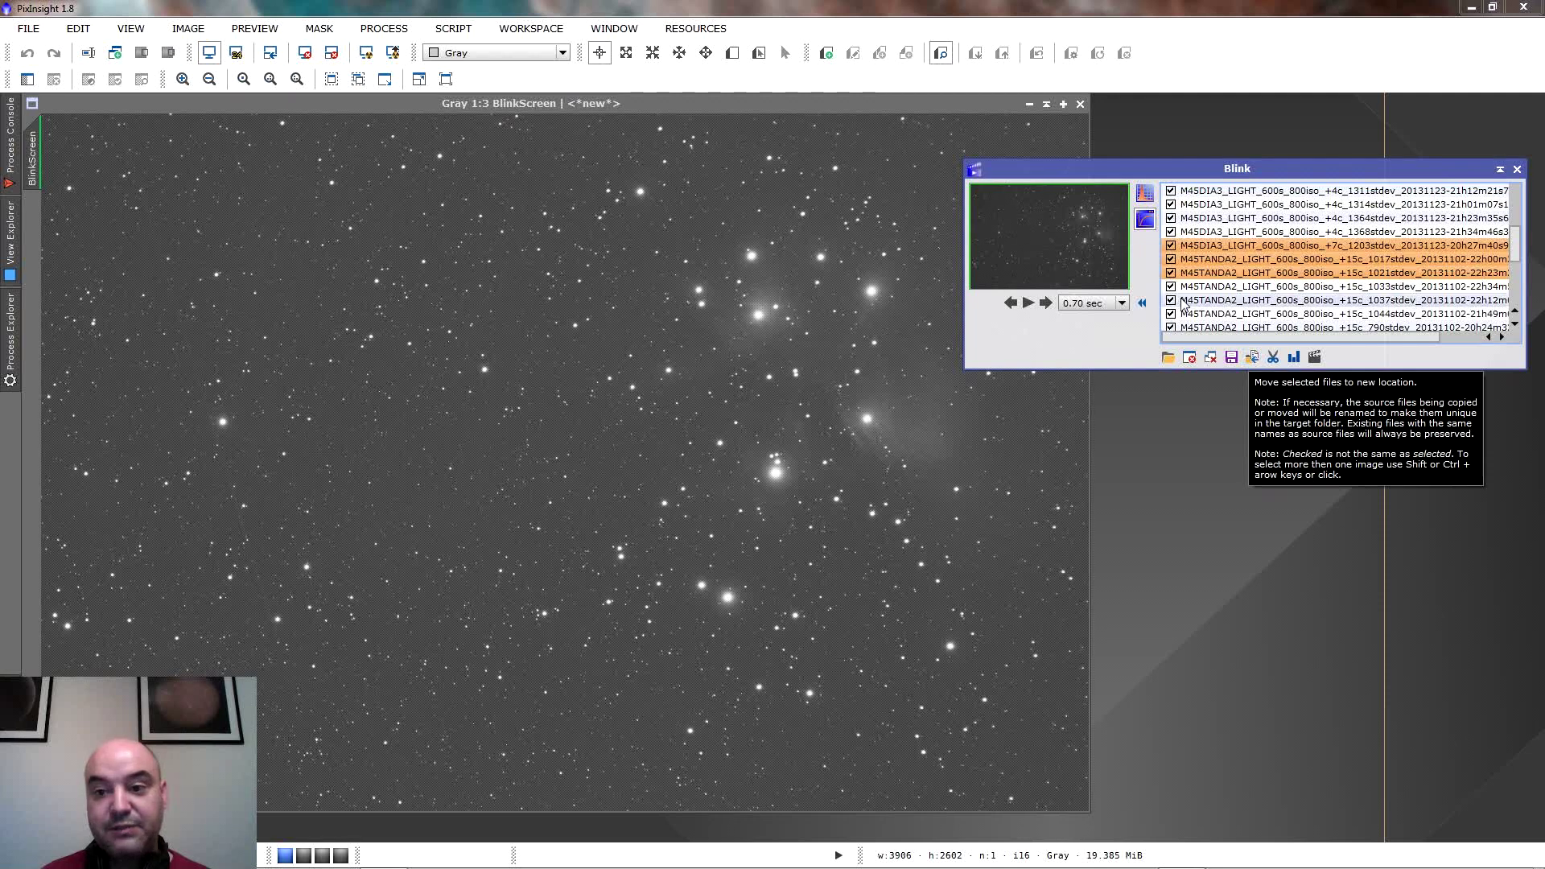
Examine the remaining frames one by one, from the M45TANDA2 +15c_1021 frame to the final refM45DIA3 frame.
left_click(1191, 273)
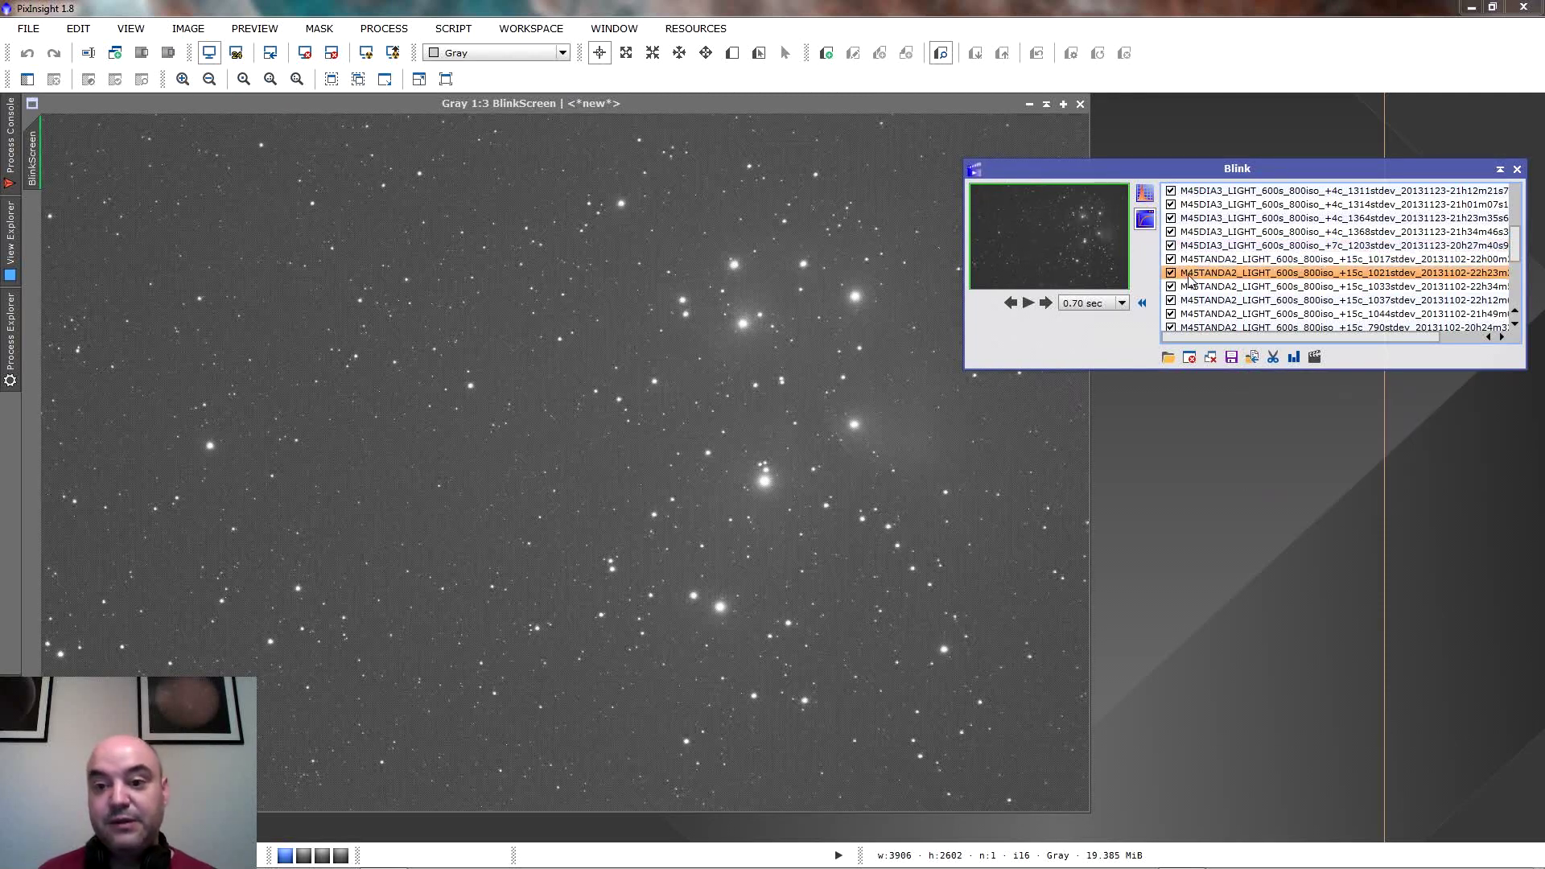
left_click(1042, 309)
left_click(1043, 309)
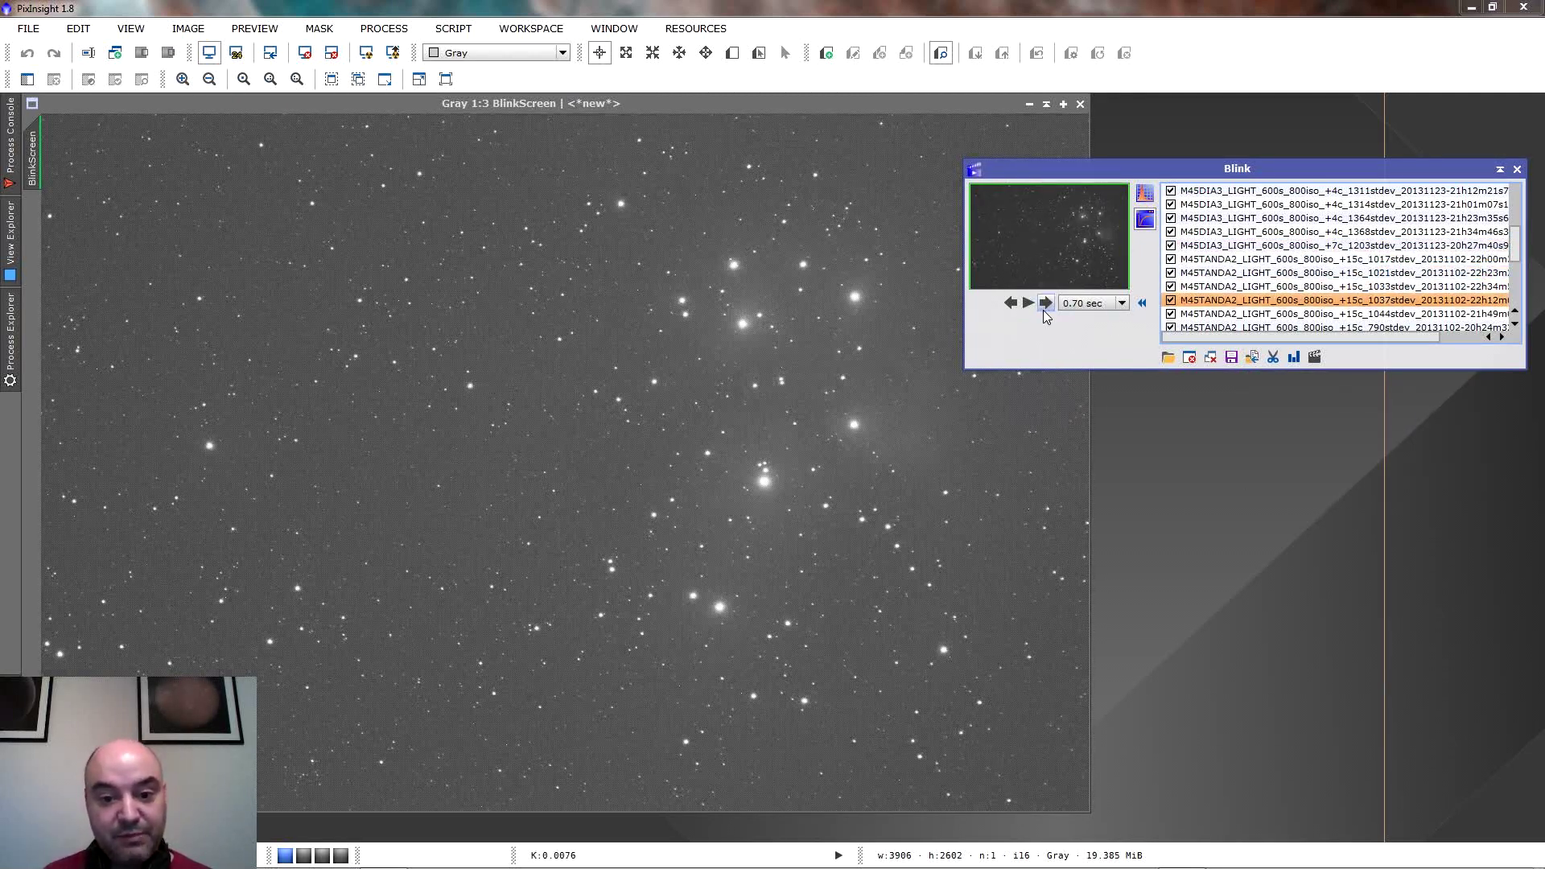
left_click(1044, 309)
left_click(1044, 309)
left_click(1044, 309)
left_click(1044, 309)
left_click(1043, 309)
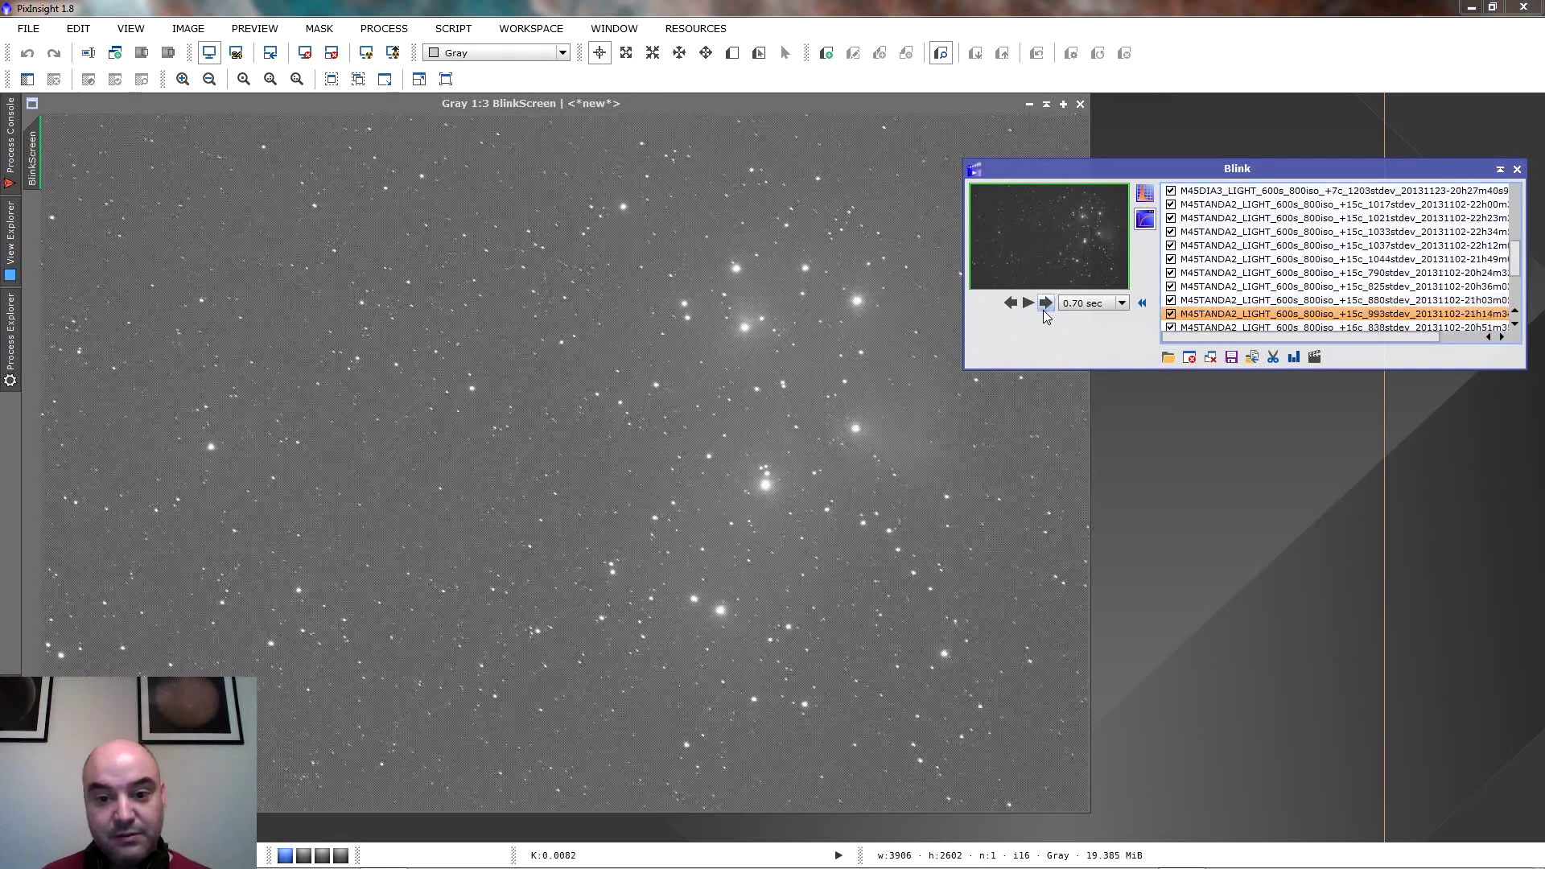
left_click(1043, 309)
left_click(1044, 309)
left_click(1043, 309)
left_click(1044, 309)
left_click(1043, 309)
left_click(1043, 309)
left_click(1044, 309)
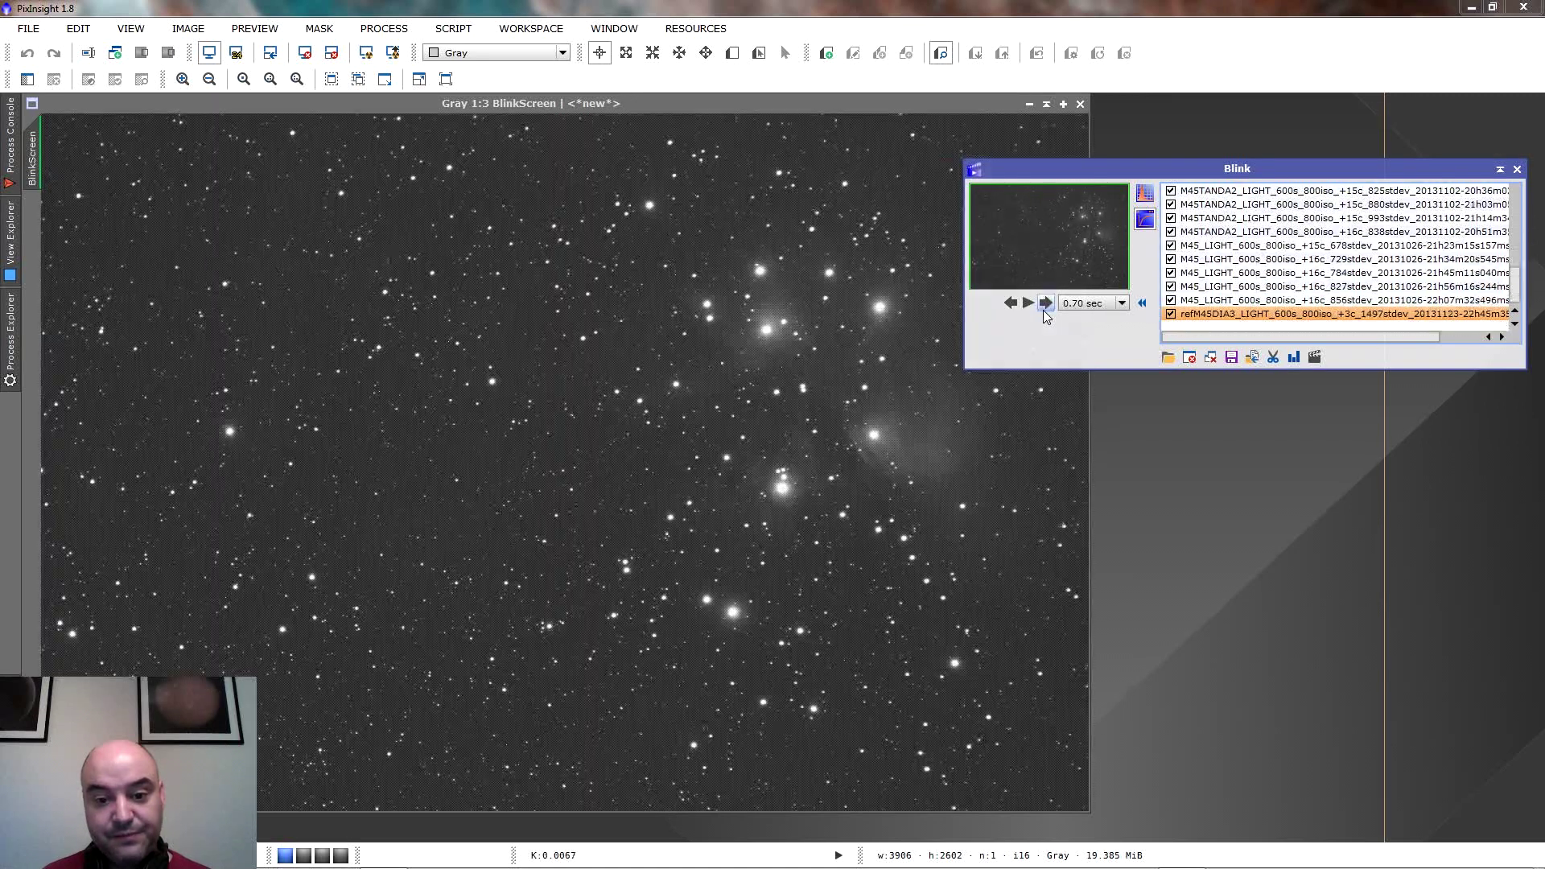
Examine the light frames one by one, from the first M45DIA3 +2c_1433 frame to the M45TANDA2 +15c_1017 frame.
left_click(1044, 309)
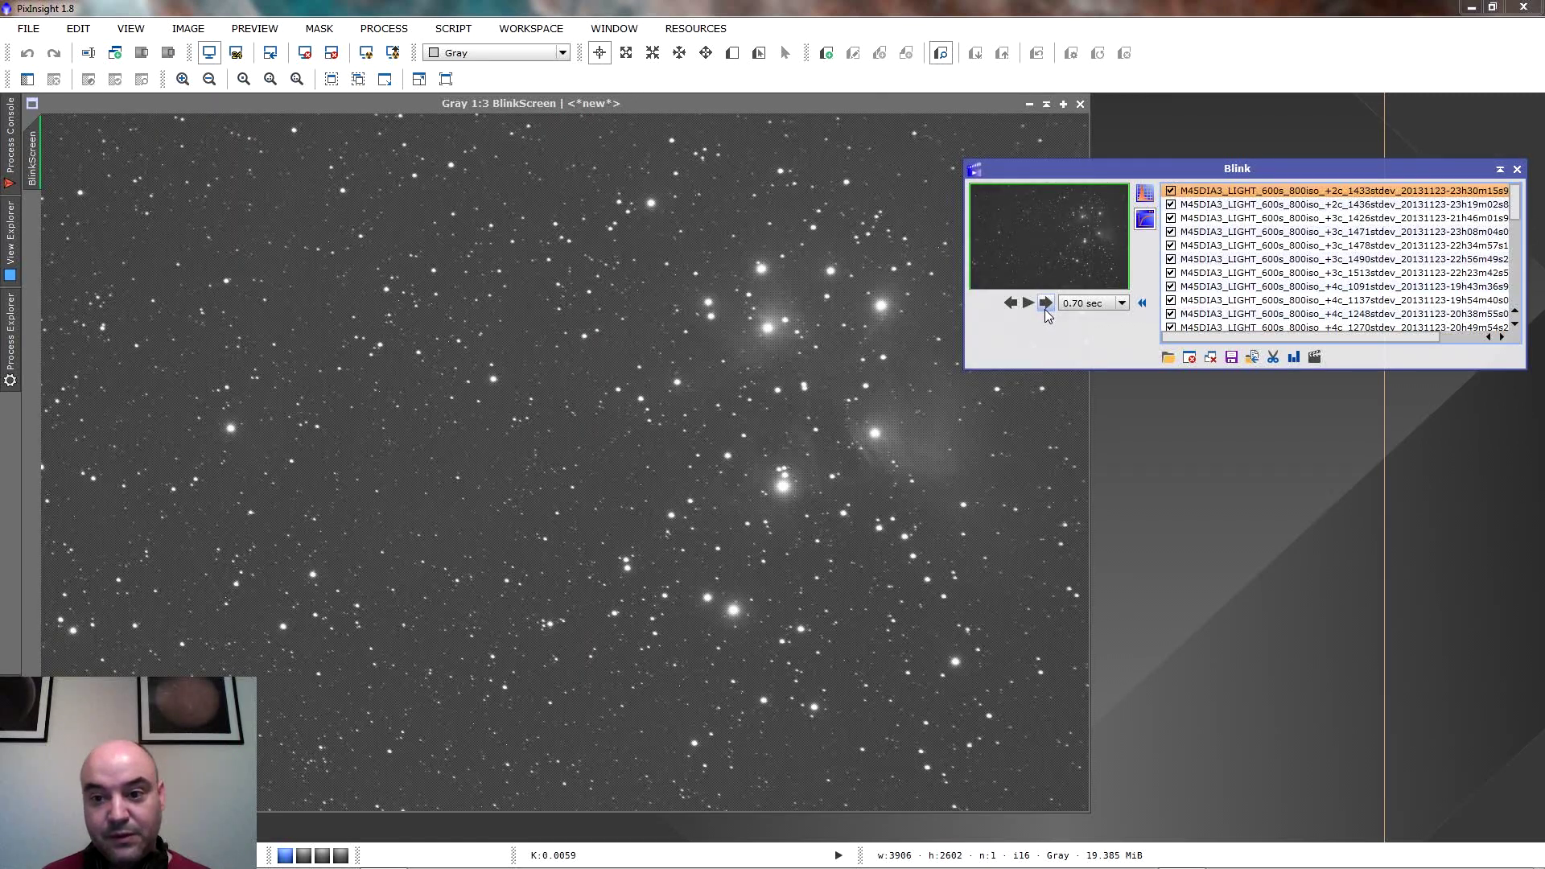
left_click(1044, 303)
left_click(1044, 303)
left_click(1044, 303)
left_click(1045, 303)
left_click(1045, 303)
left_click(1044, 304)
left_click(1044, 303)
left_click(1044, 303)
left_click(1044, 304)
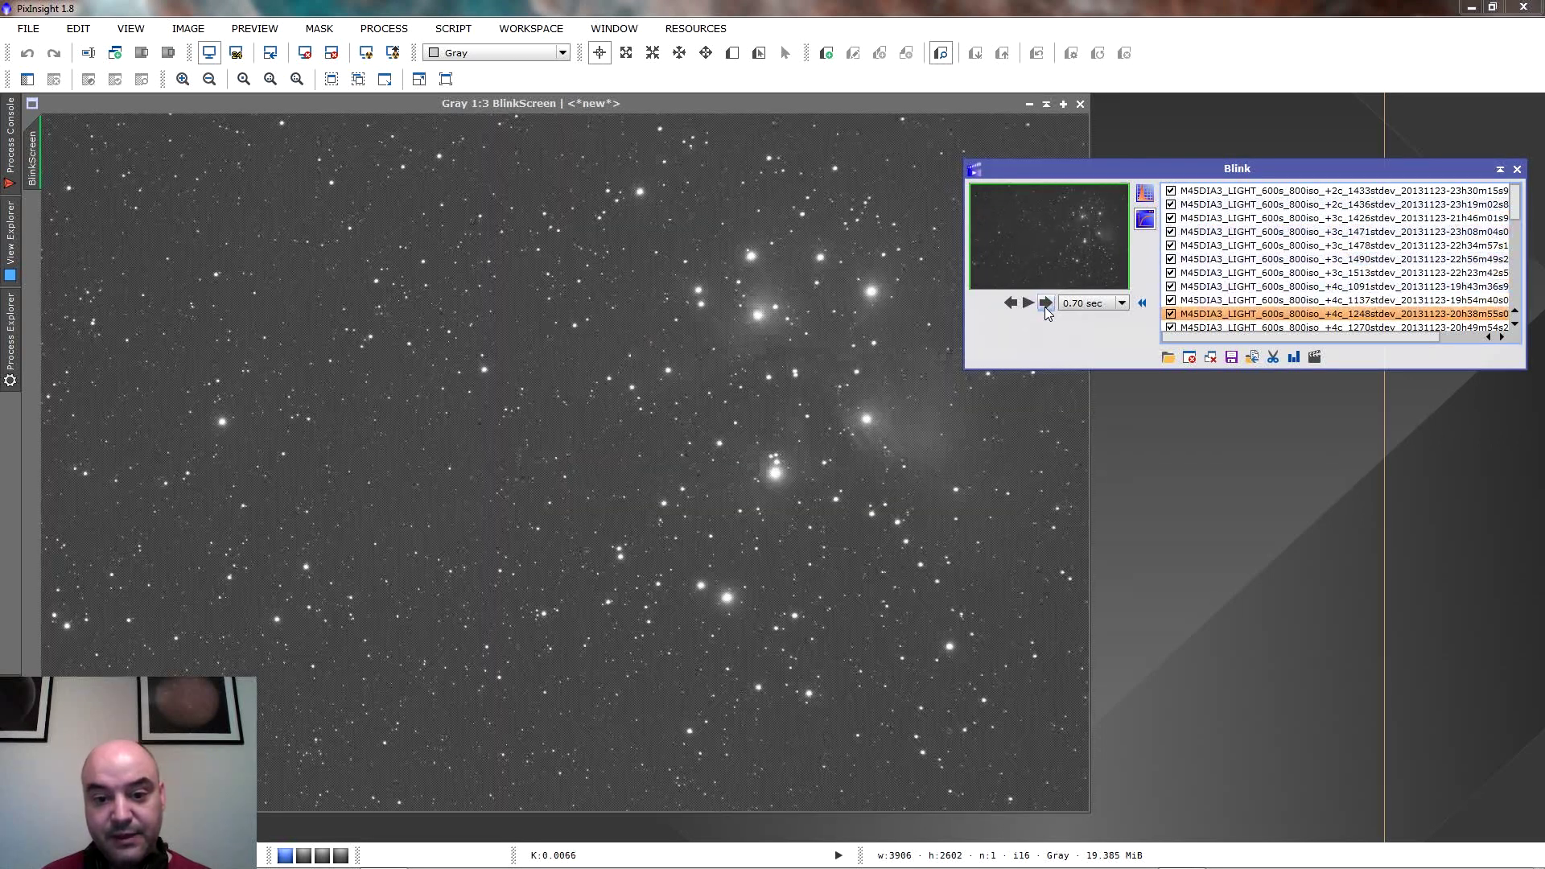
left_click(1044, 304)
left_click(1044, 304)
left_click(1045, 304)
left_click(1044, 304)
left_click(1044, 304)
left_click(1044, 305)
left_click(1044, 305)
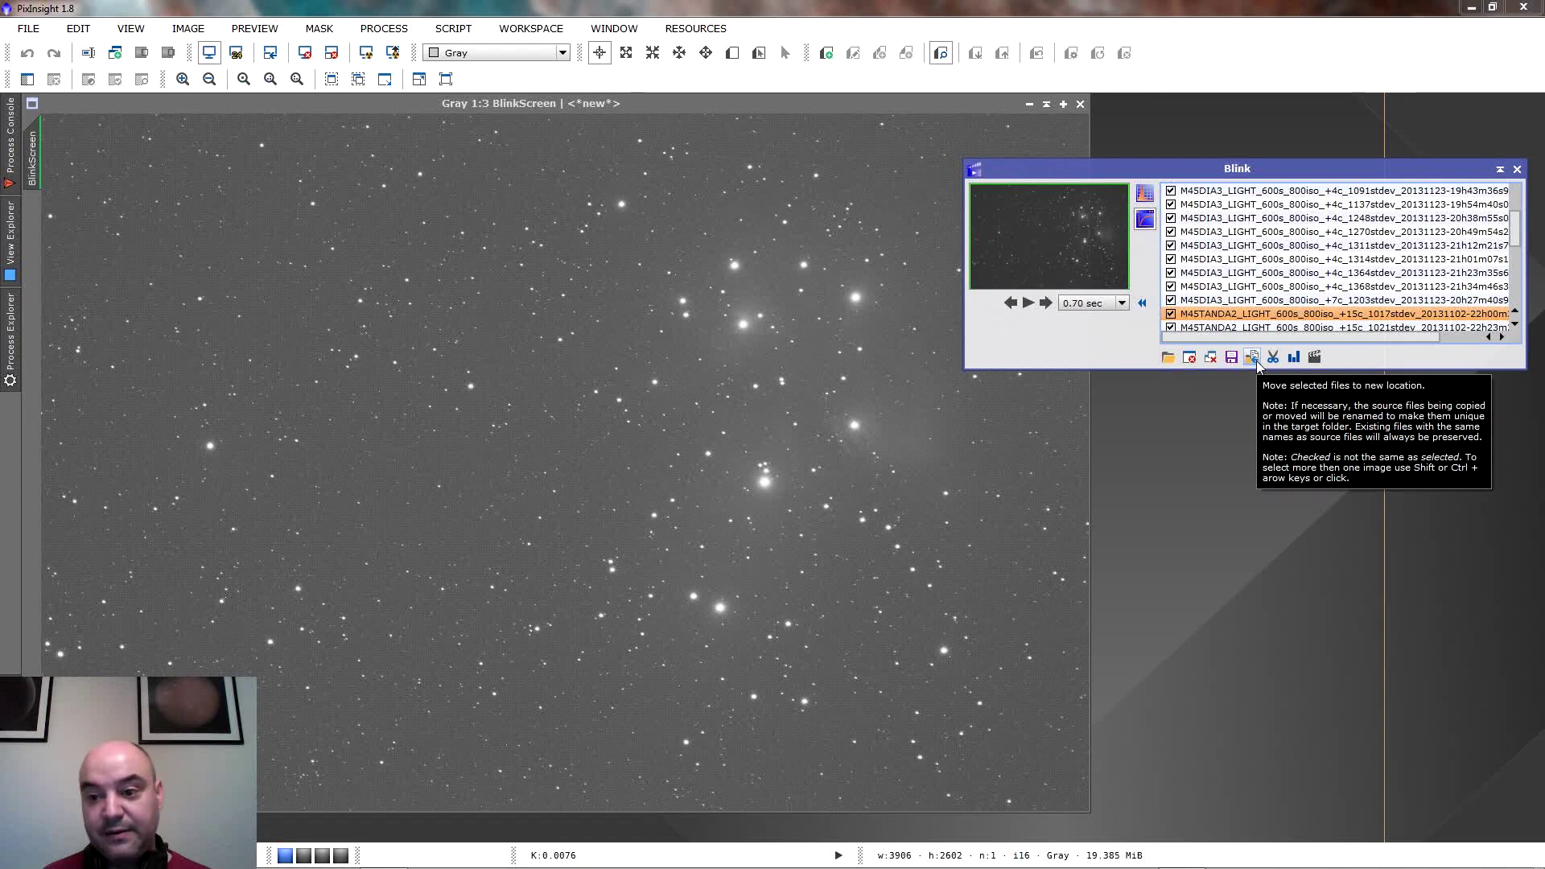
Move the selected M45TANDA2 +15c_1017 frame into a new folder named descartes inside the m45 folder.
left_click(1257, 360)
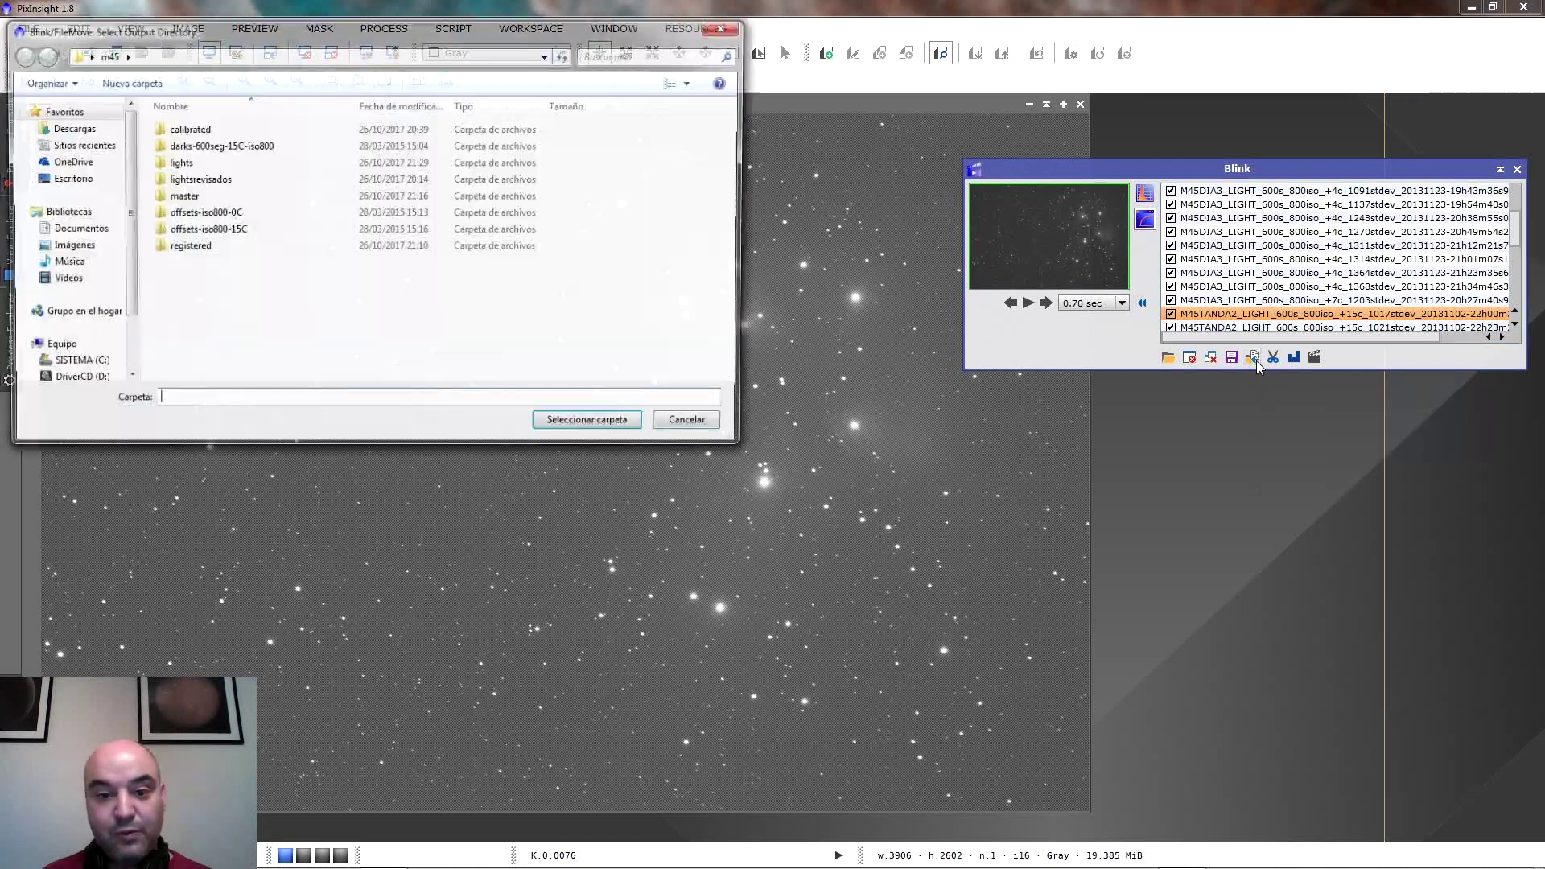
right_click(222, 295)
mouse_move(296, 465)
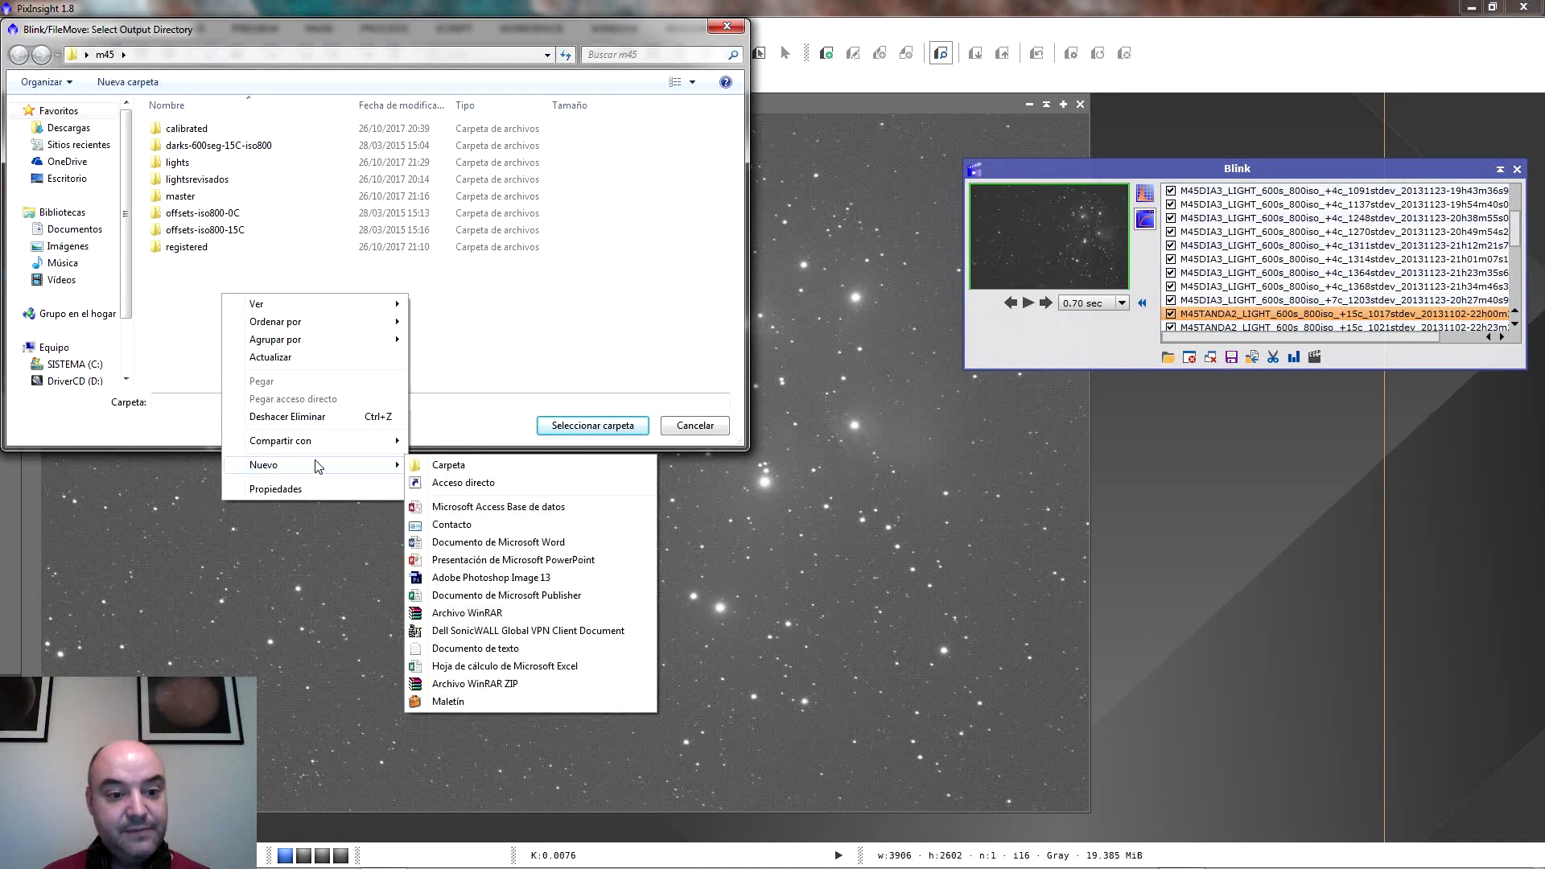
left_click(473, 465)
type("d")
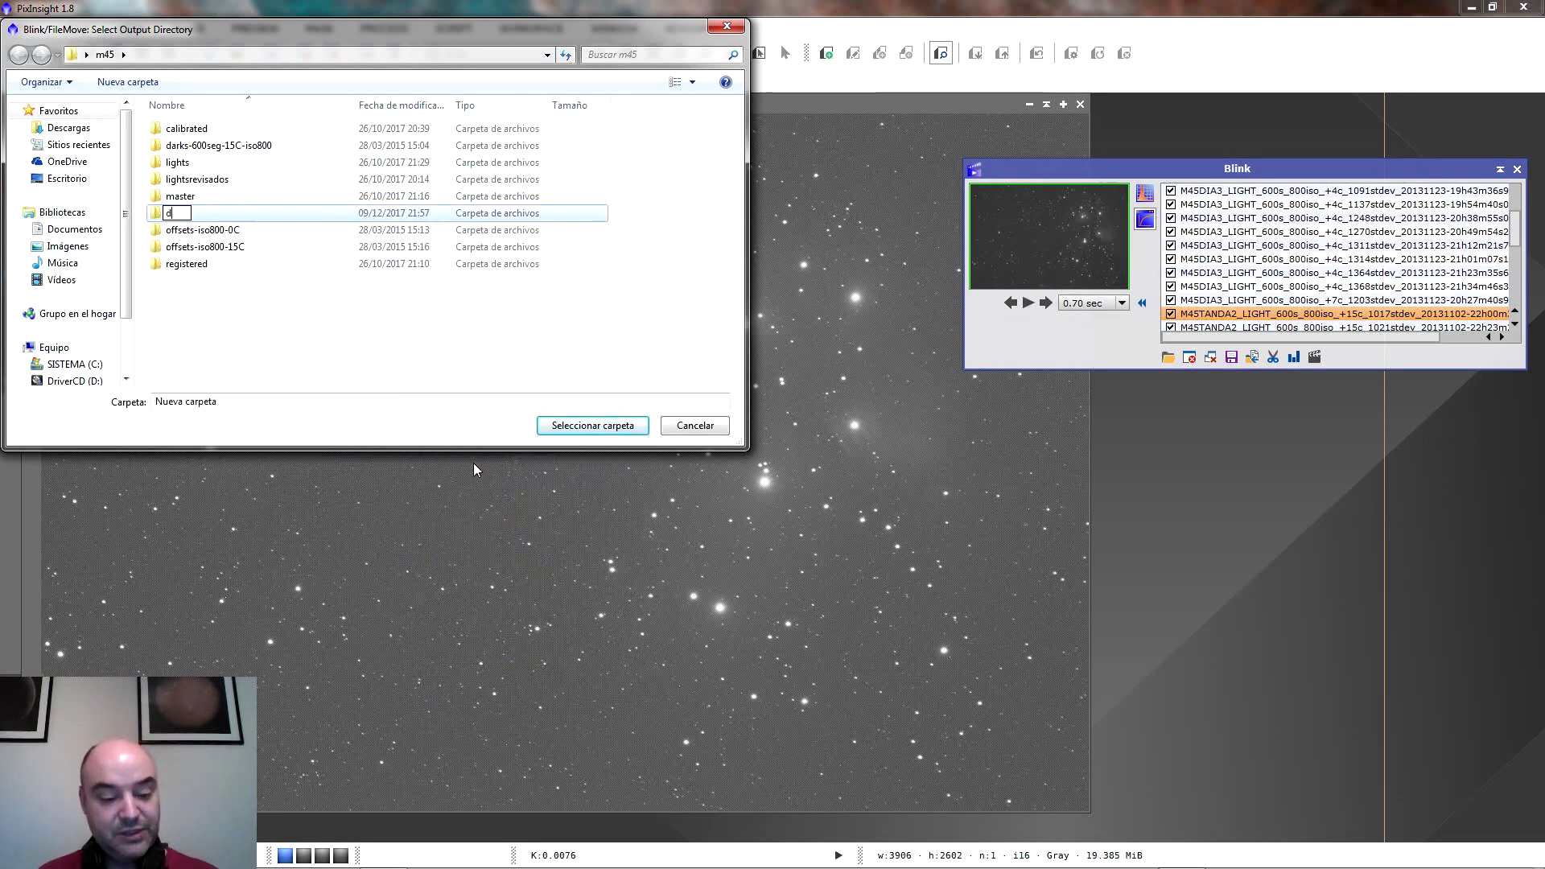
type("escartes")
key("Return")
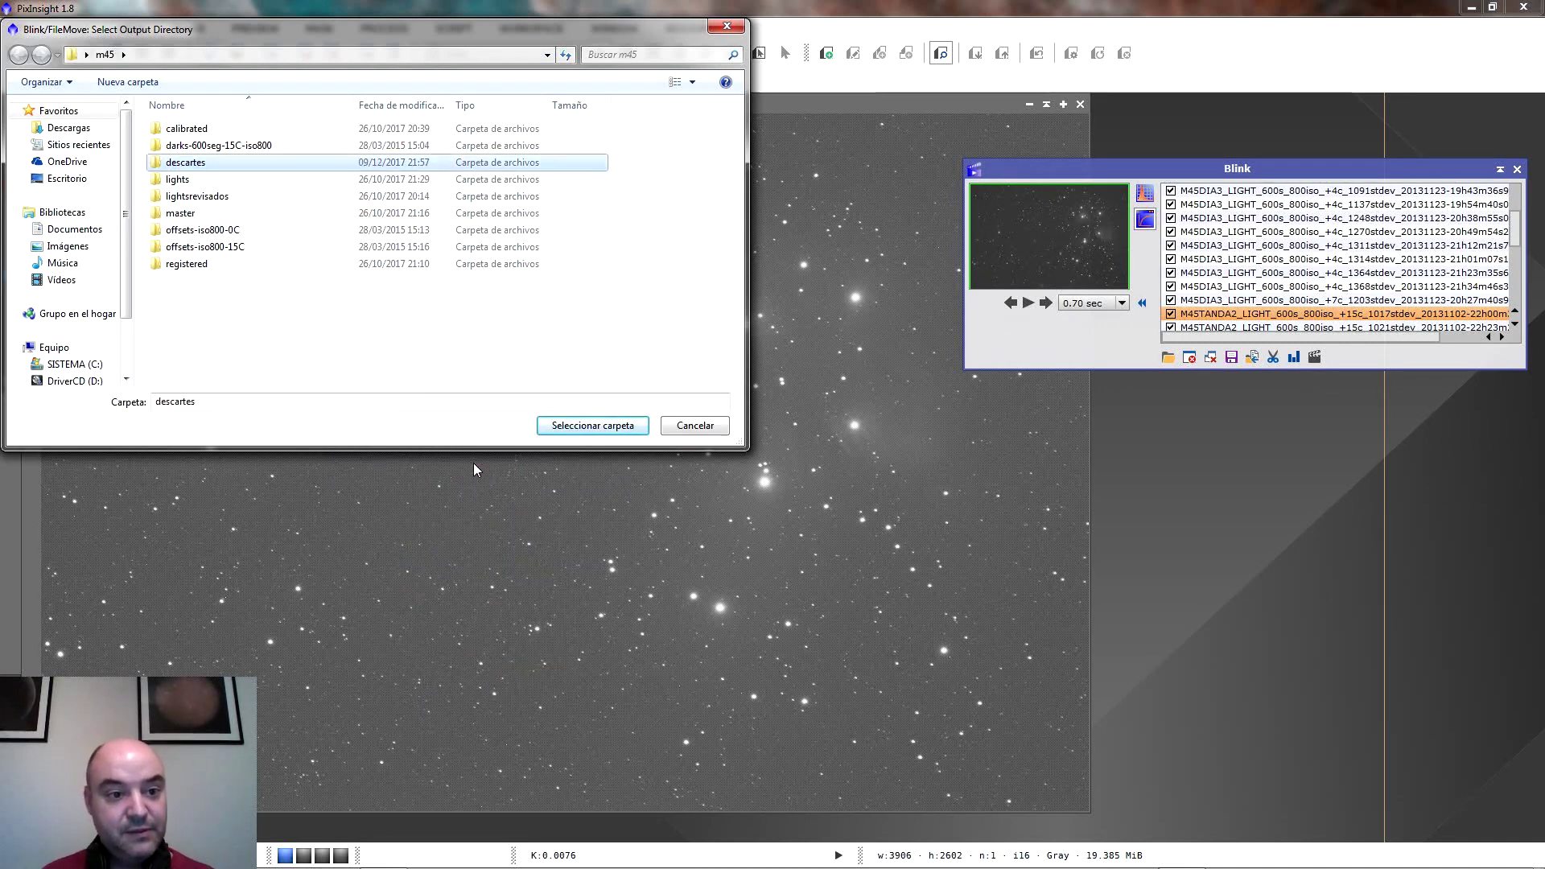
double_click(200, 165)
left_click(586, 426)
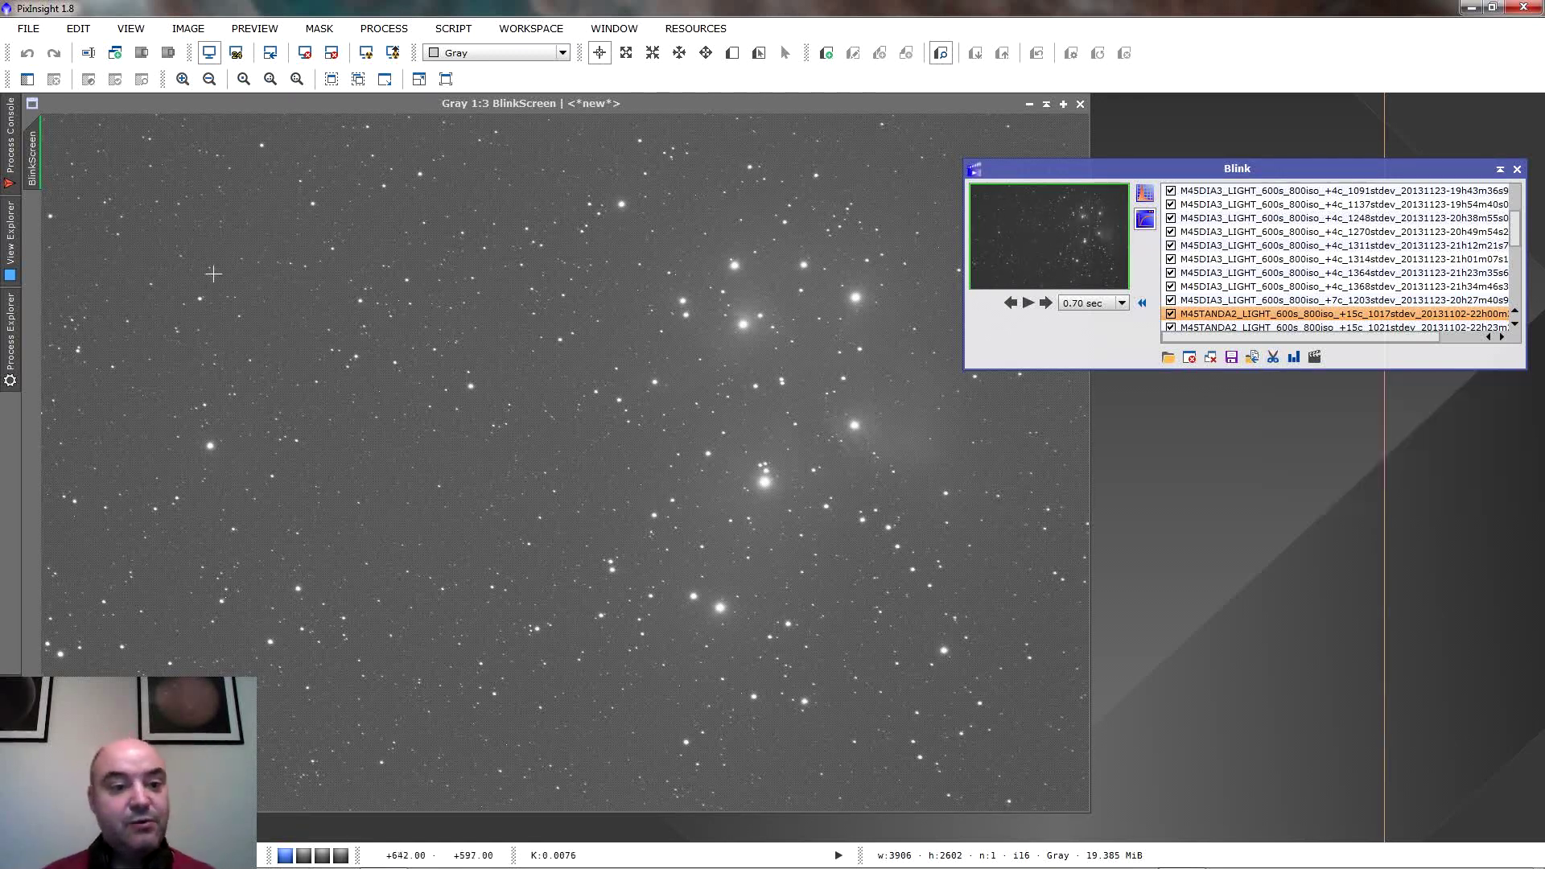
left_click(233, 288)
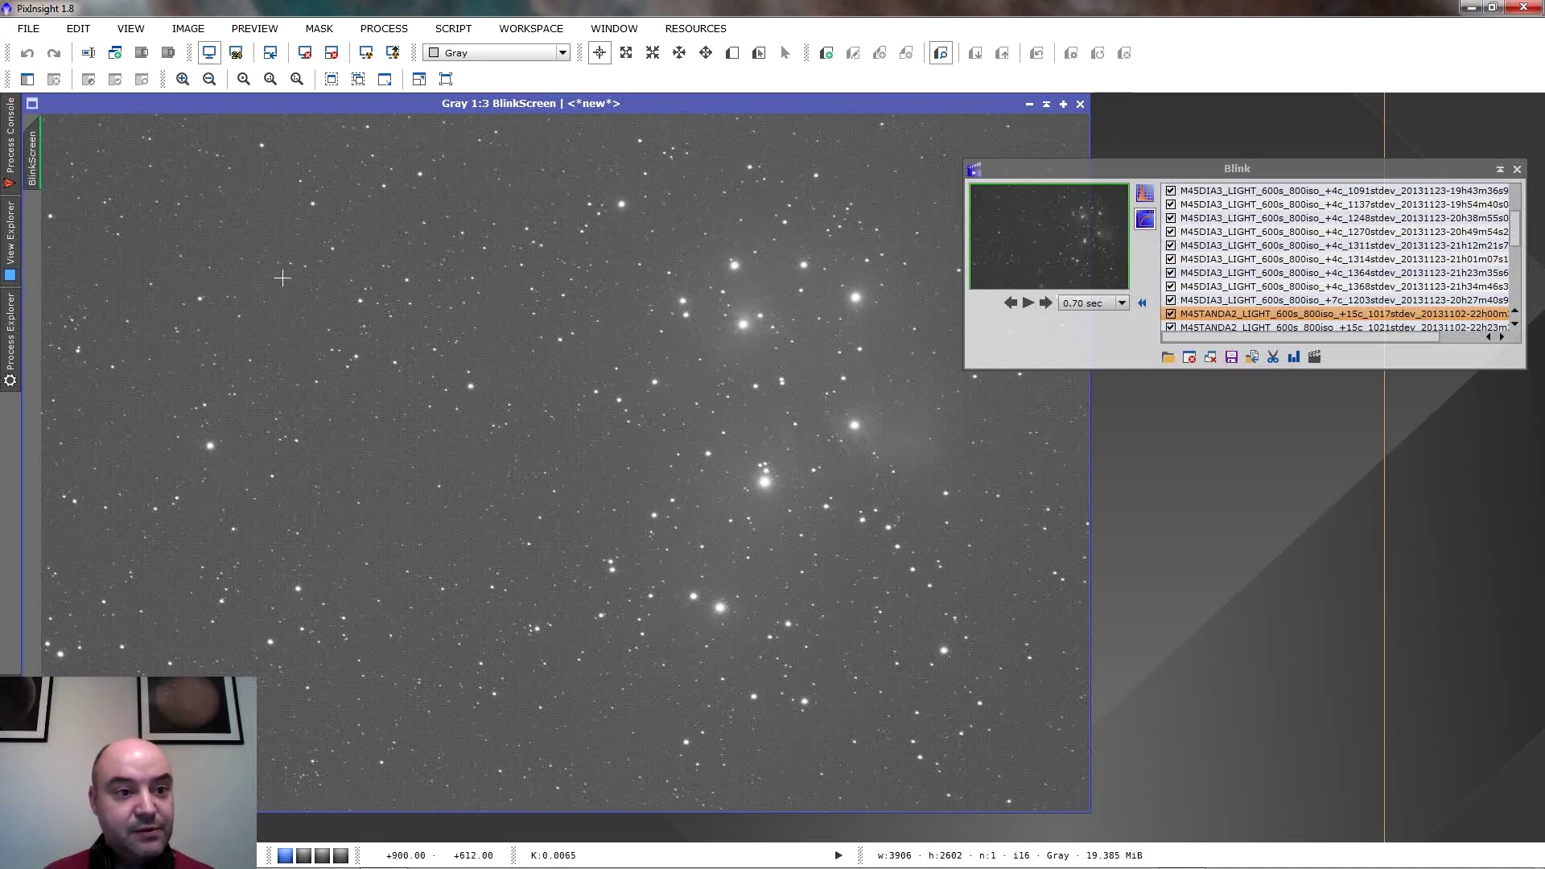
left_click(254, 28)
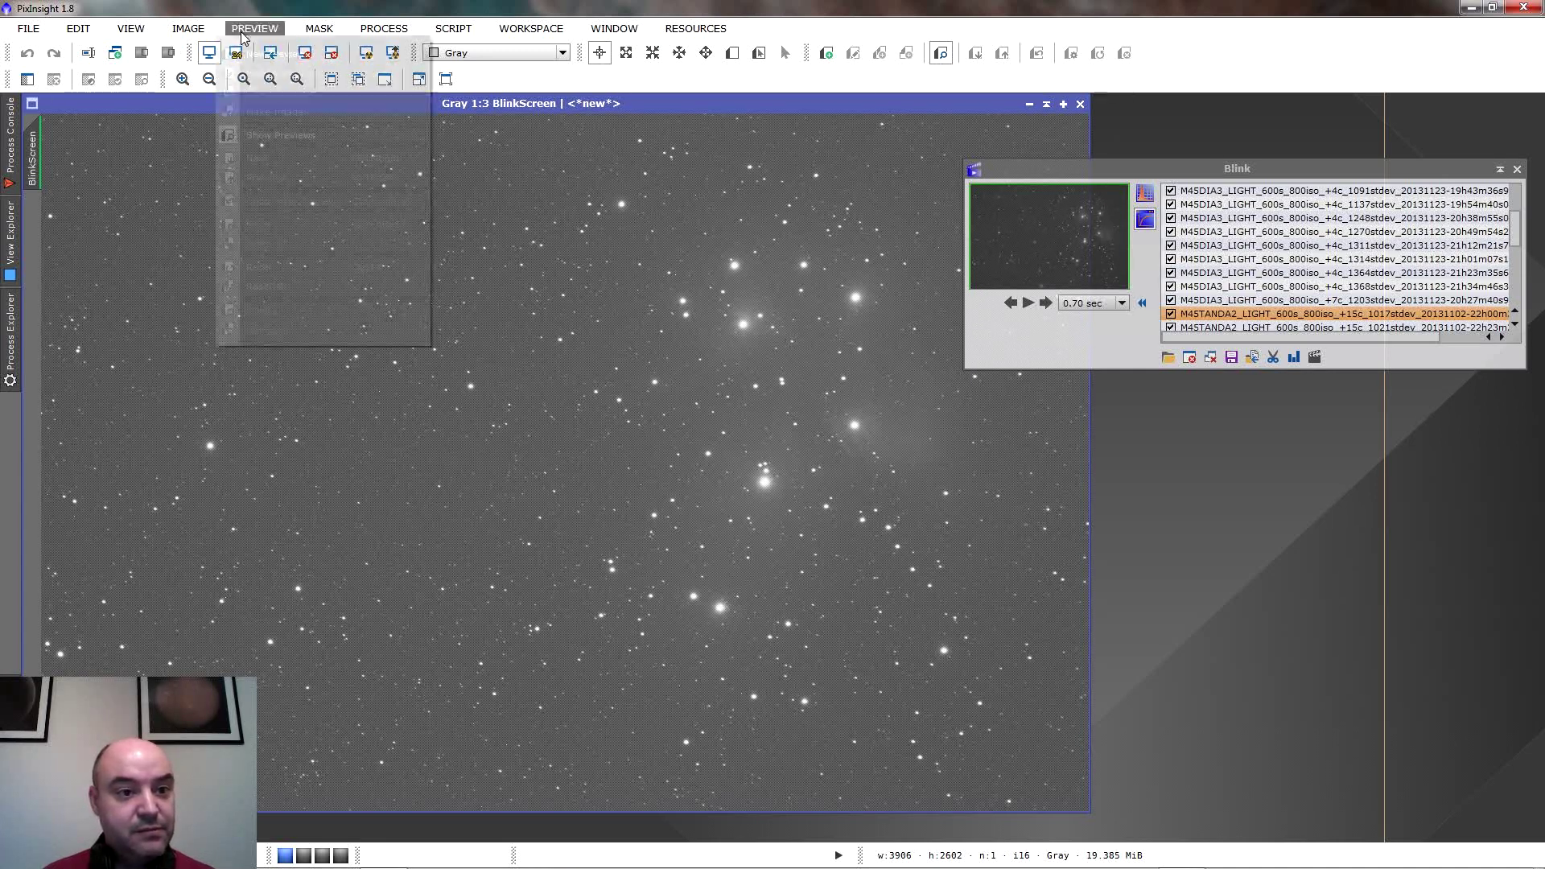
left_click(262, 55)
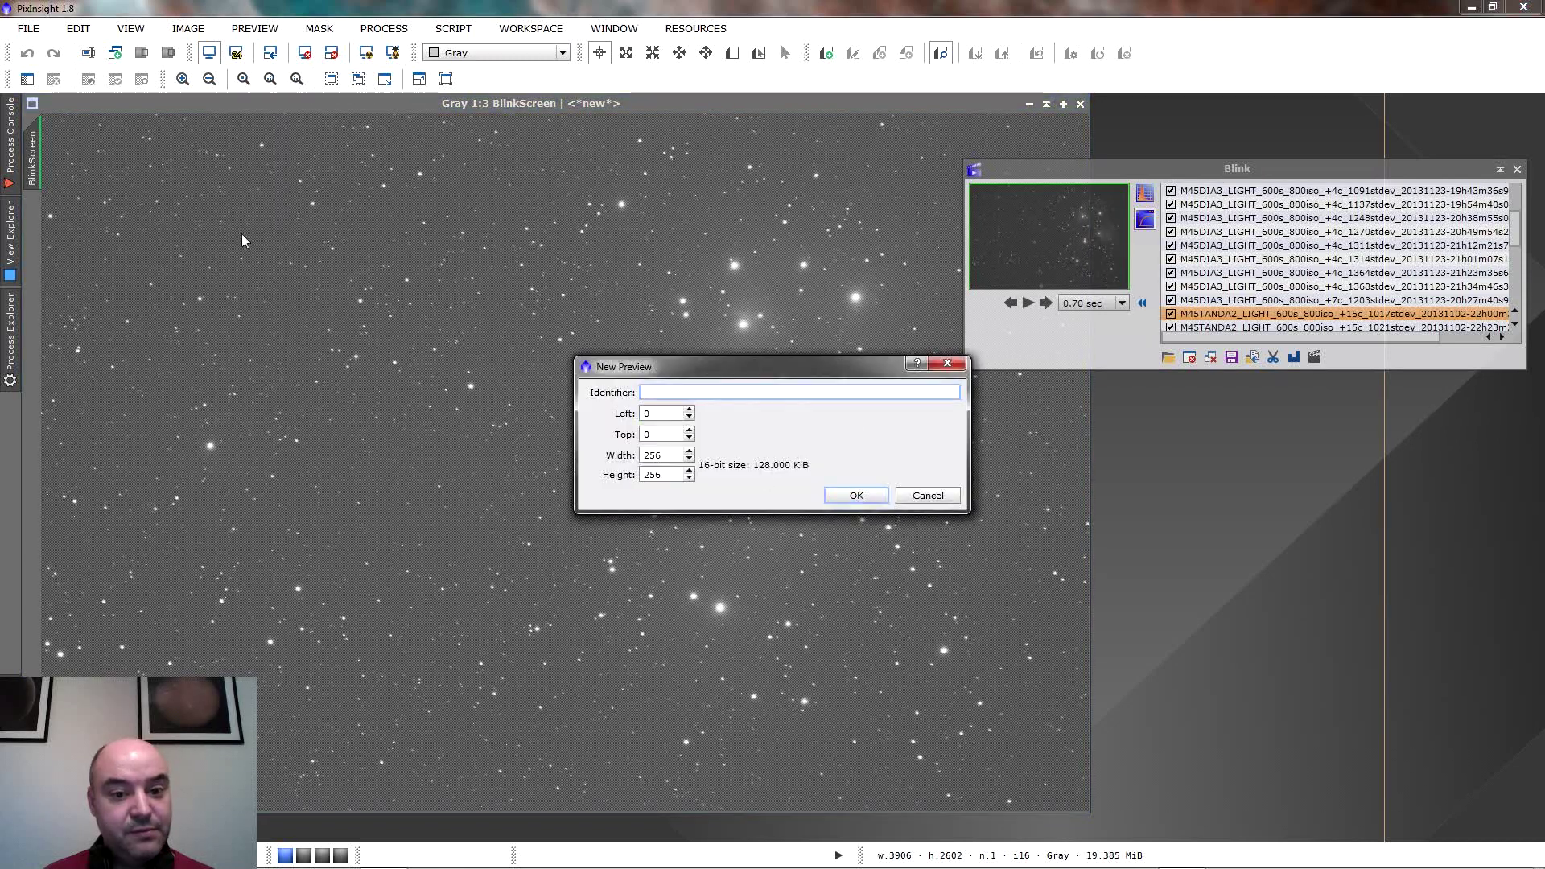
left_click(928, 495)
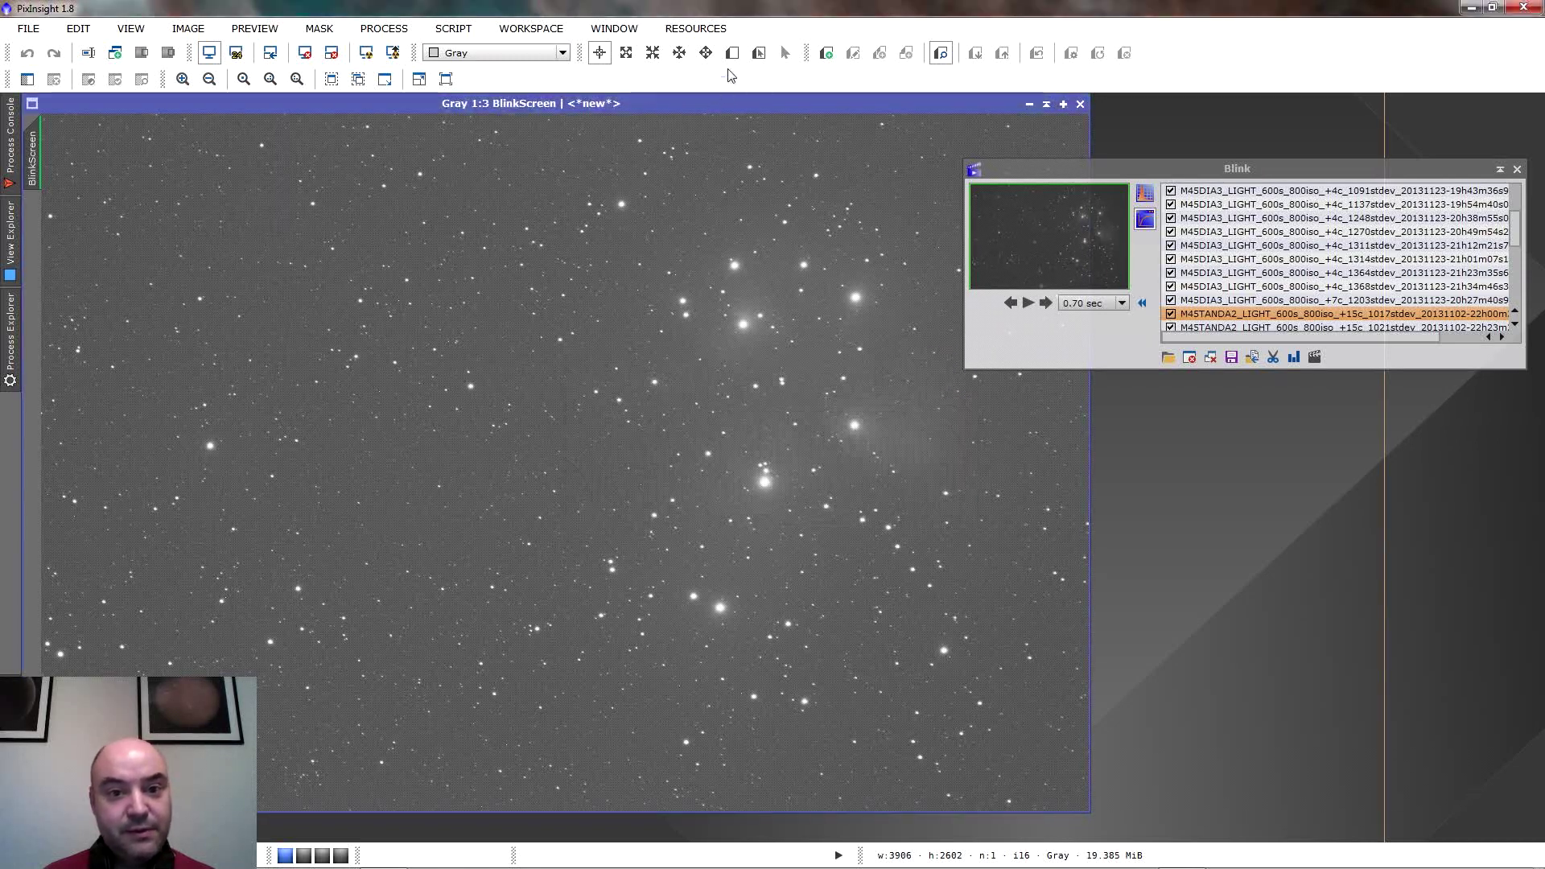
Draw a preview of about 2640 by 2079 pixels around the Pleiades and crop the selected frame to it, saving into the descartes folder.
left_click_drag(244, 189, 952, 746)
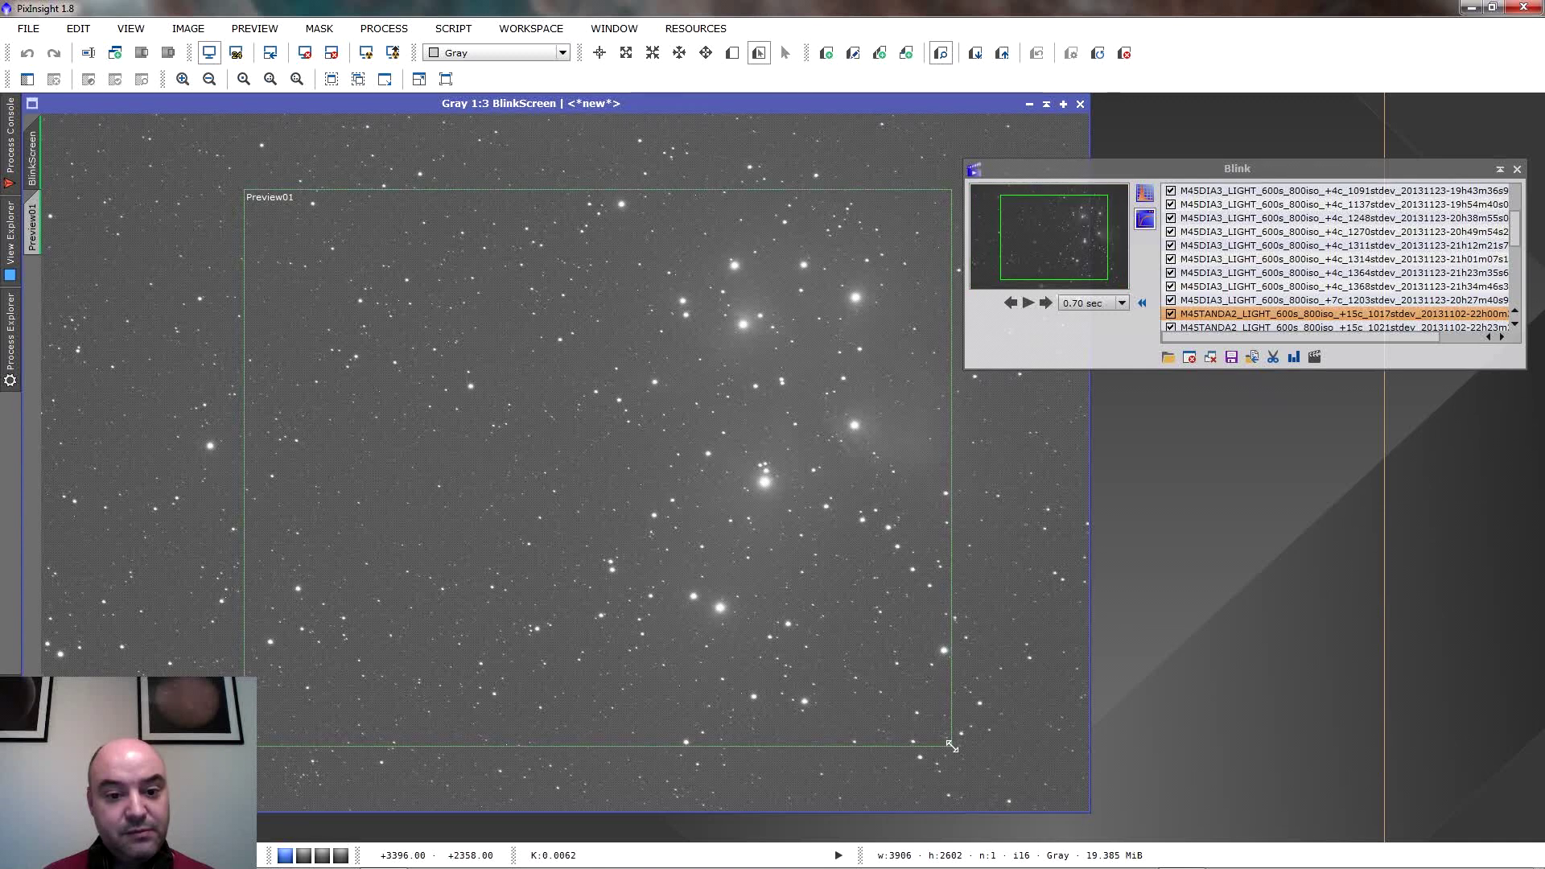
left_click(1273, 357)
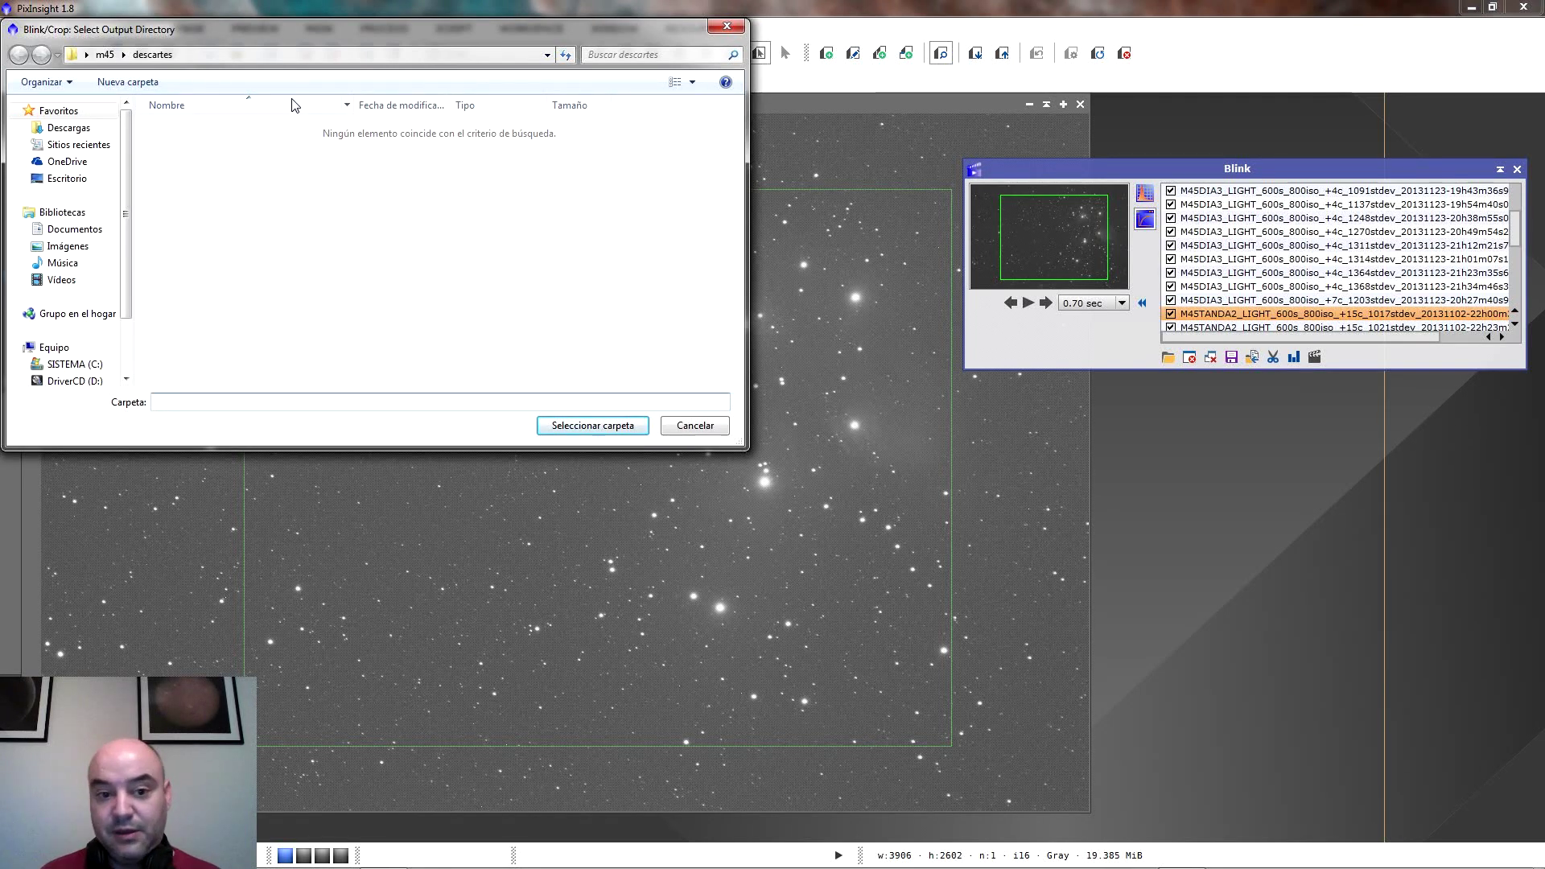
left_click(561, 426)
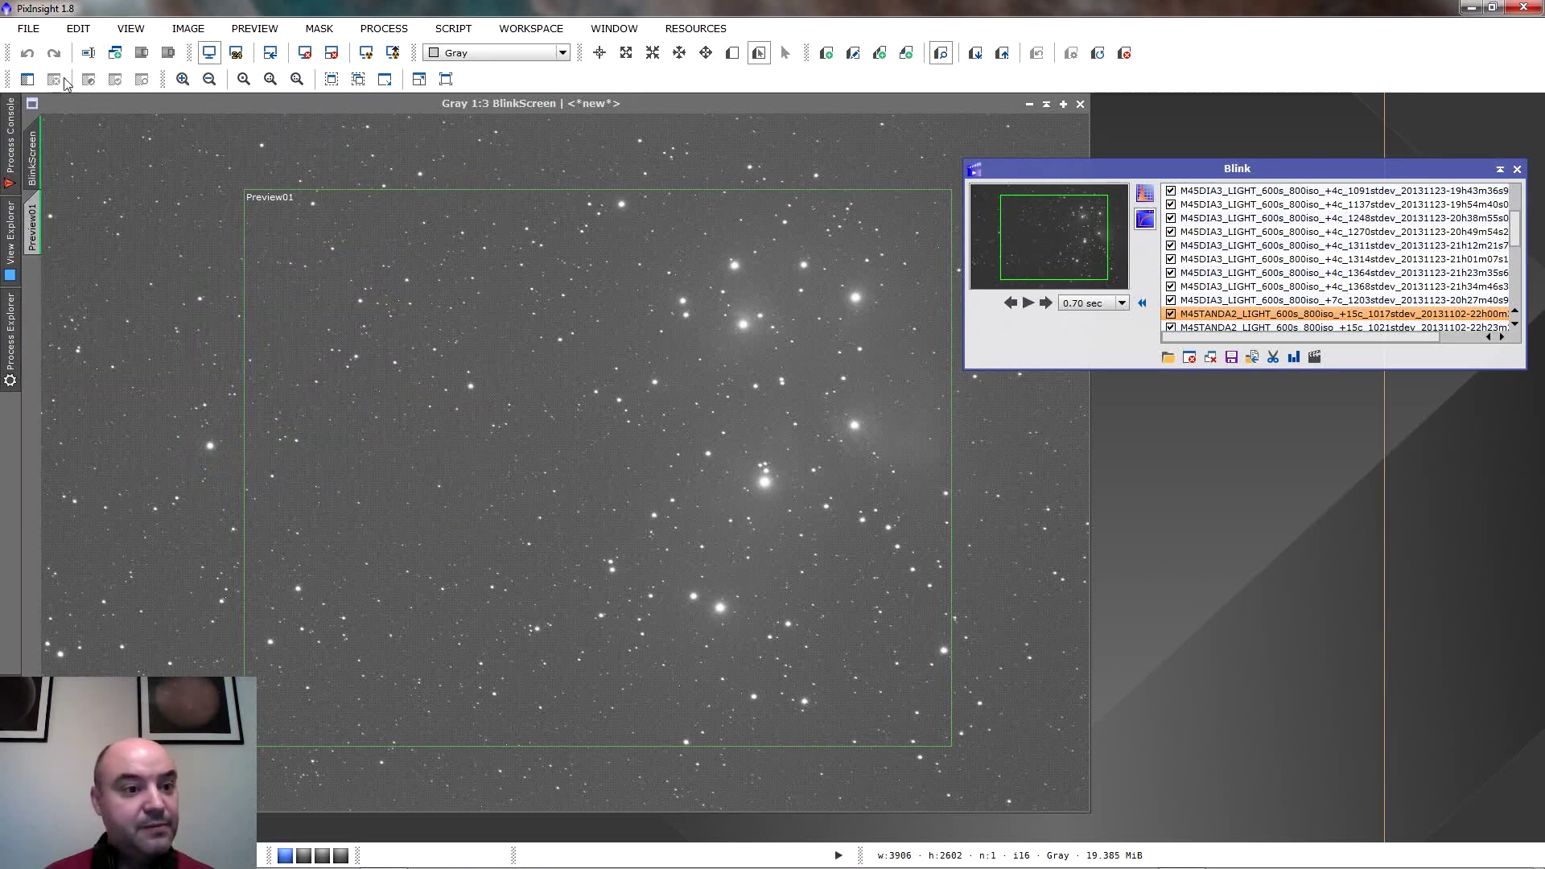
Open the cropped M45TANDA2 +15c_1017 image from the descartes folder inside m45.
left_click(28, 28)
left_click(46, 60)
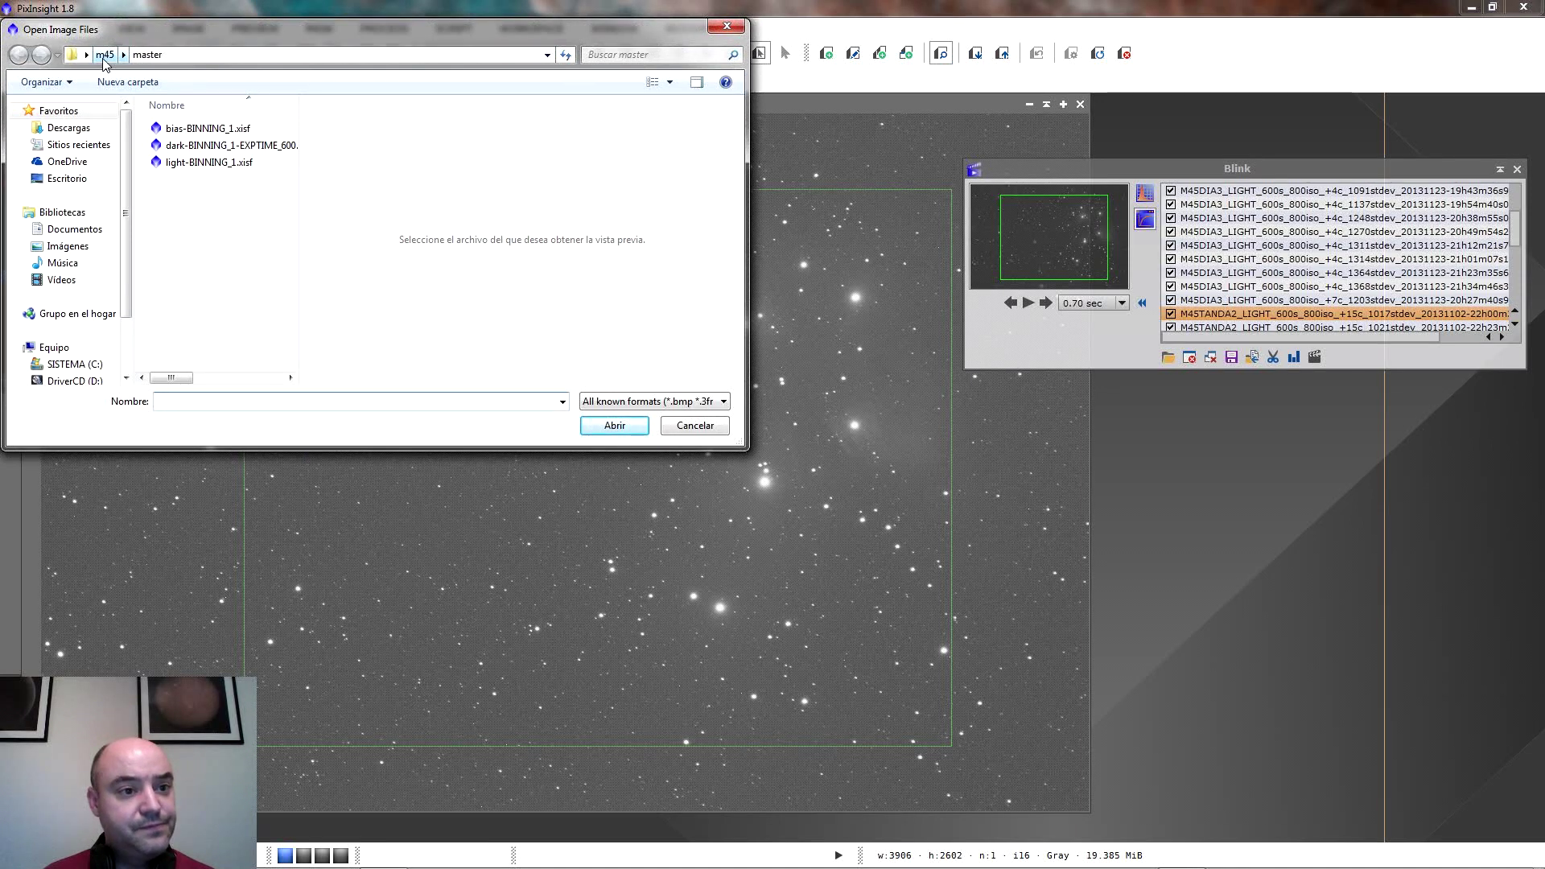
left_click(105, 54)
double_click(184, 164)
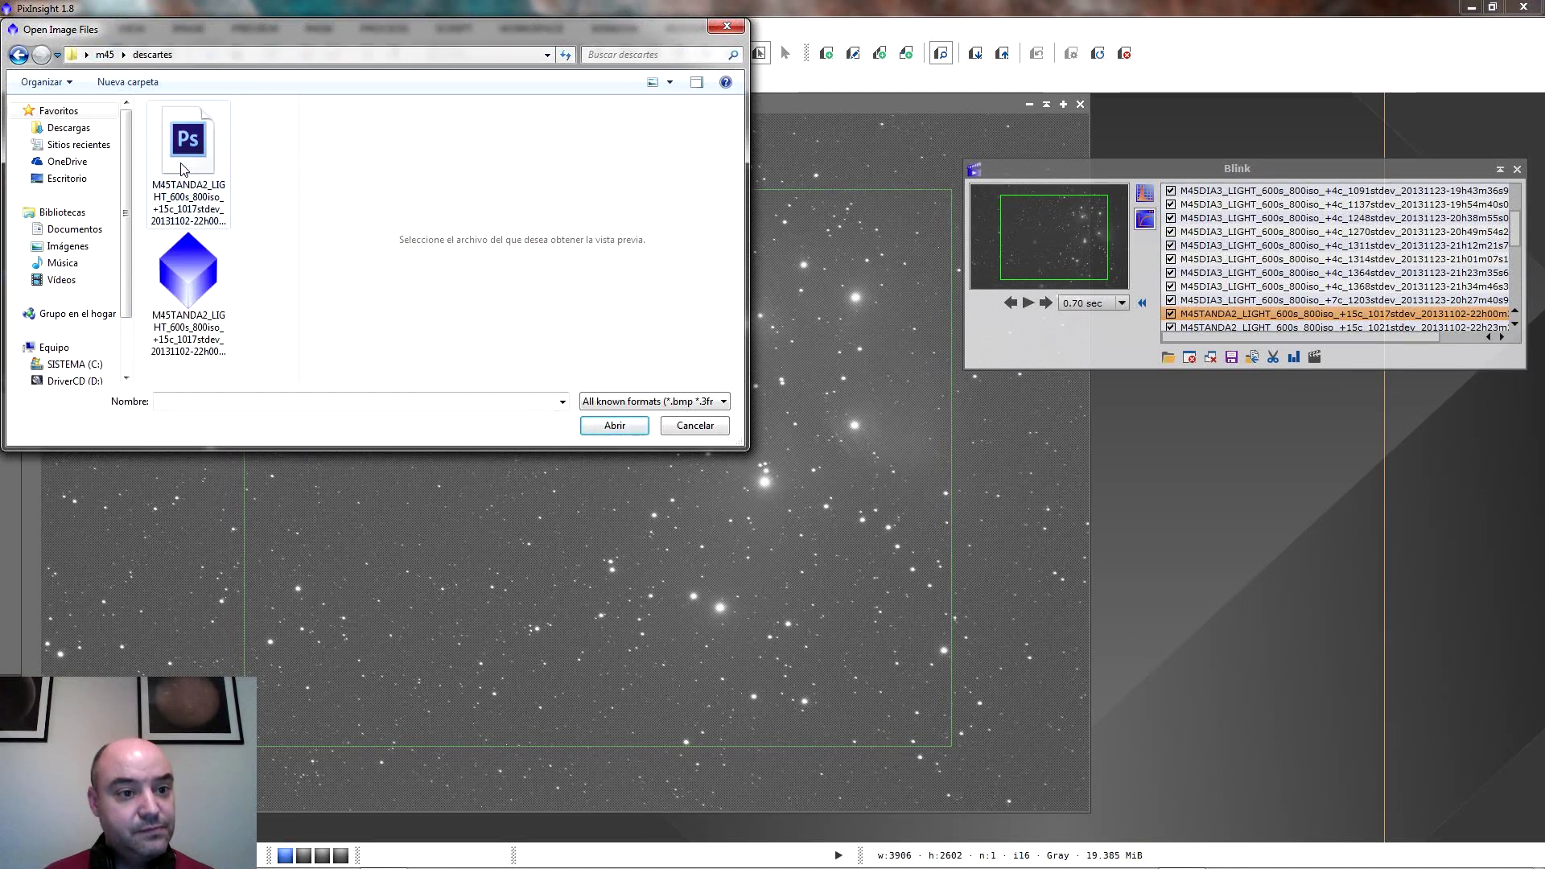
left_click(206, 288)
double_click(206, 288)
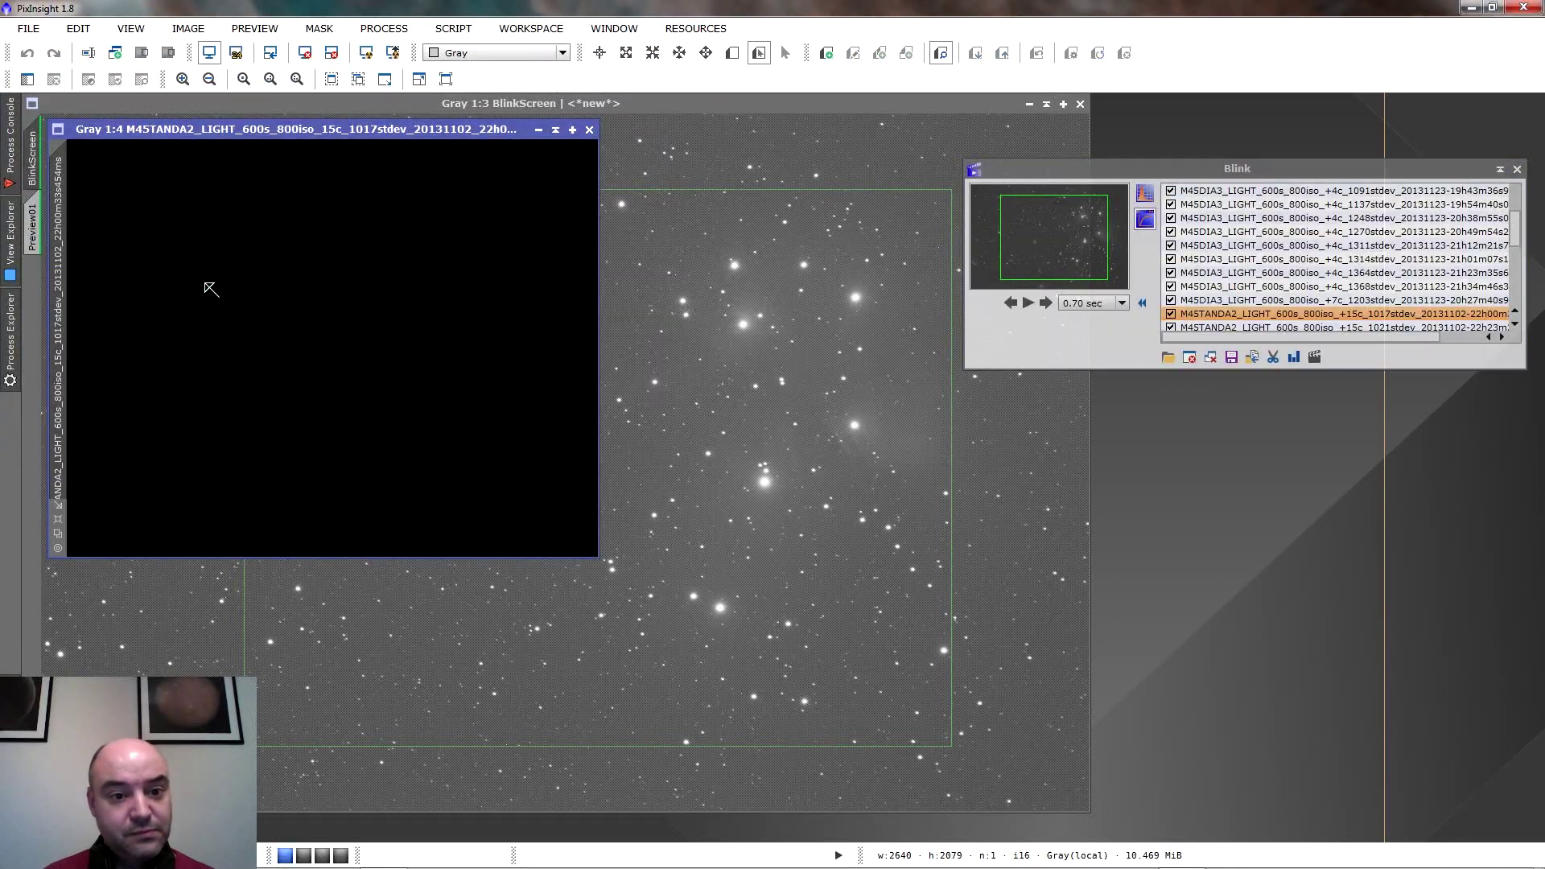
Auto-stretch the cropped image with ScreenTransferFunction to inspect it, and close both the image and the tool.
left_click(384, 28)
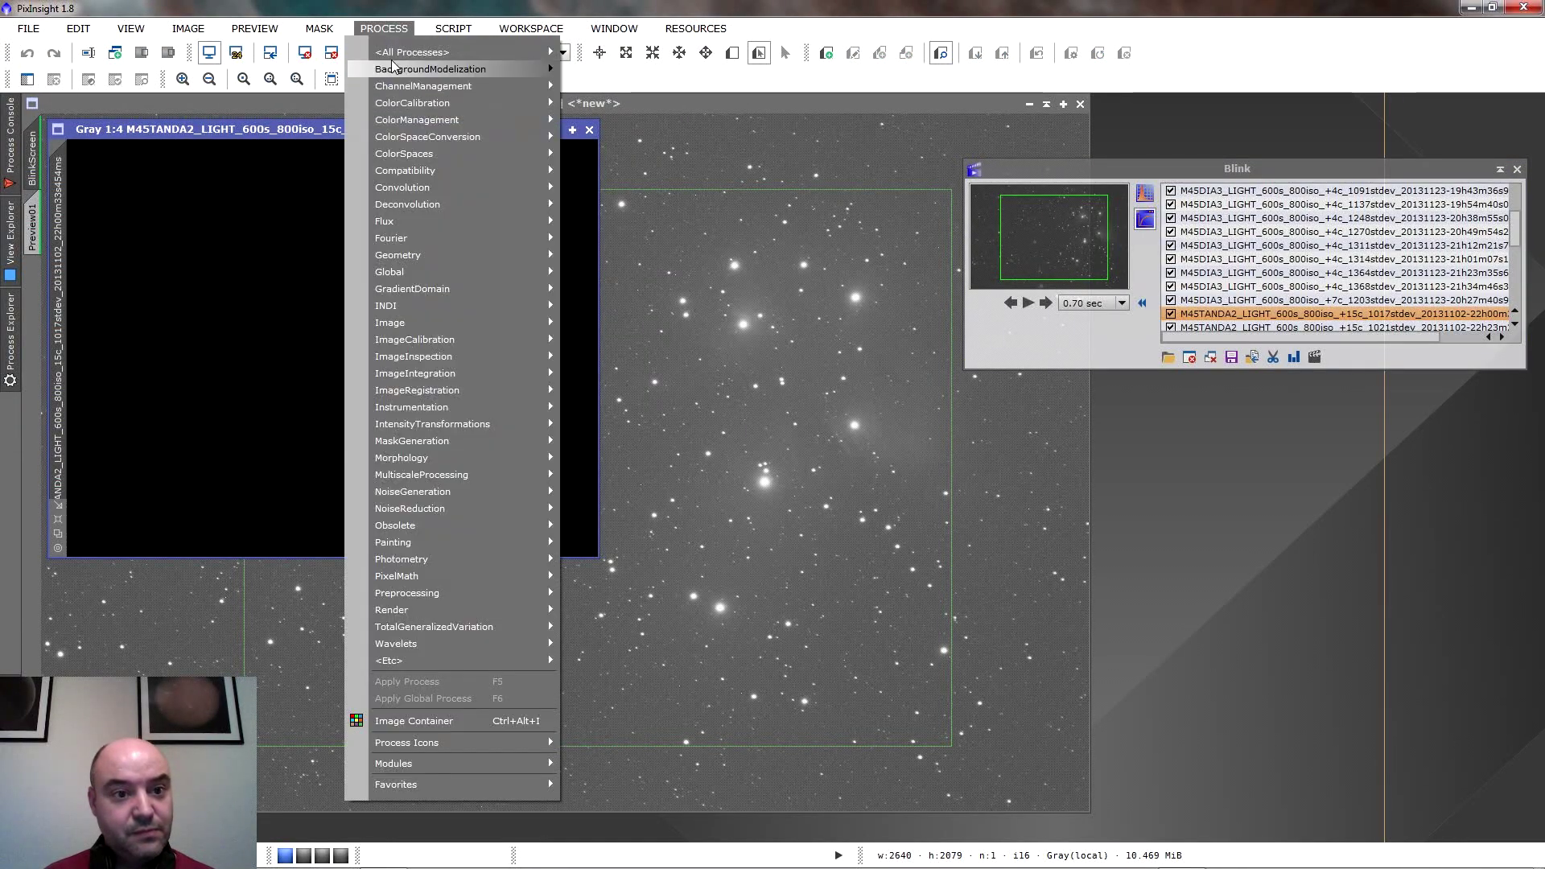
mouse_move(406, 52)
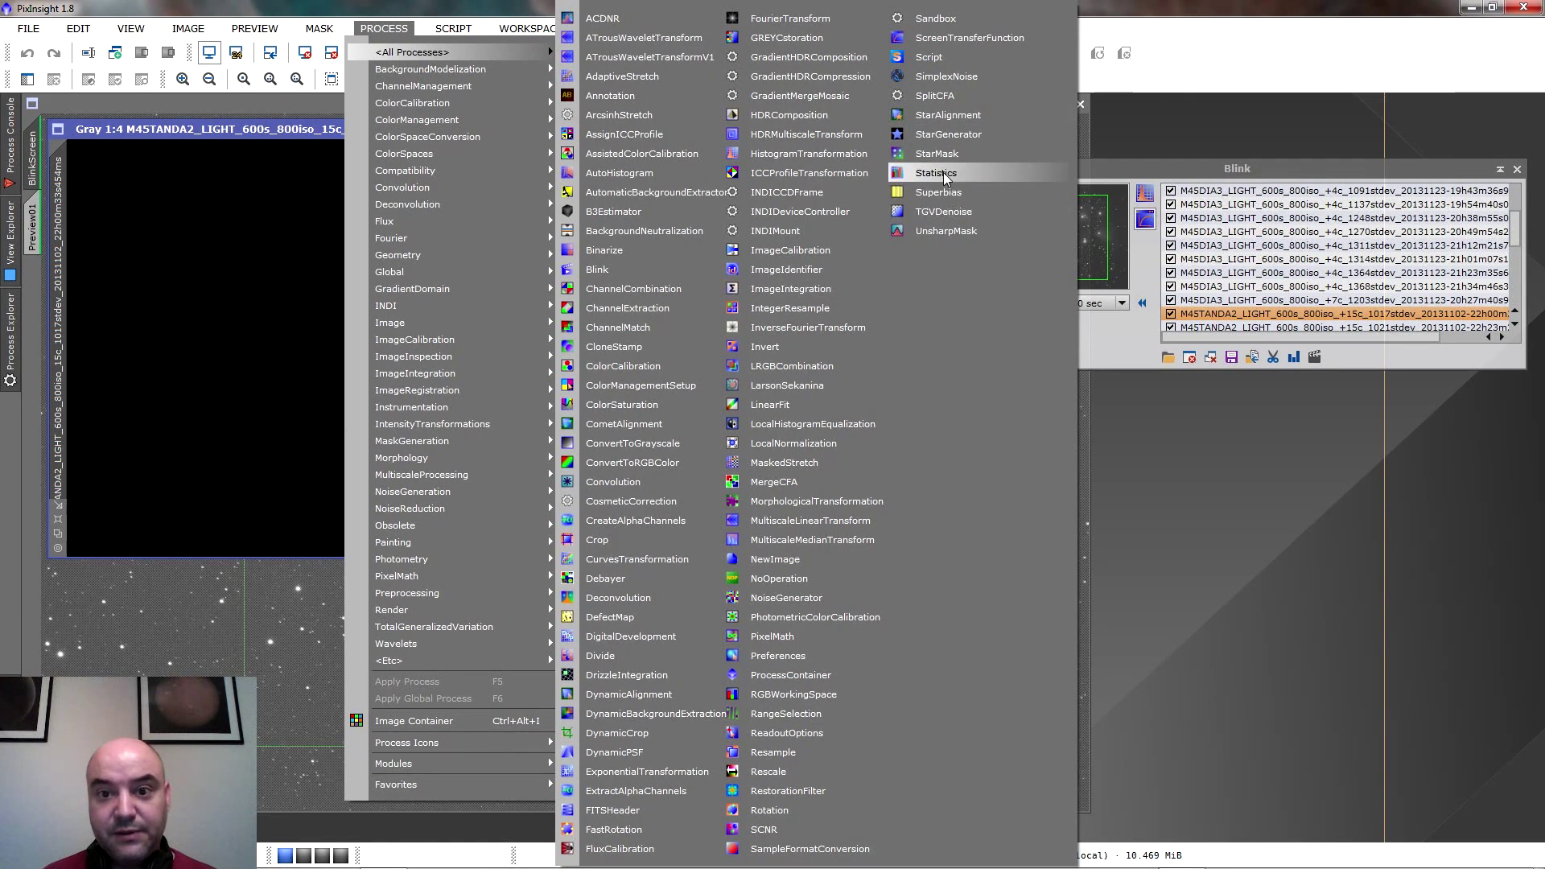
left_click(959, 44)
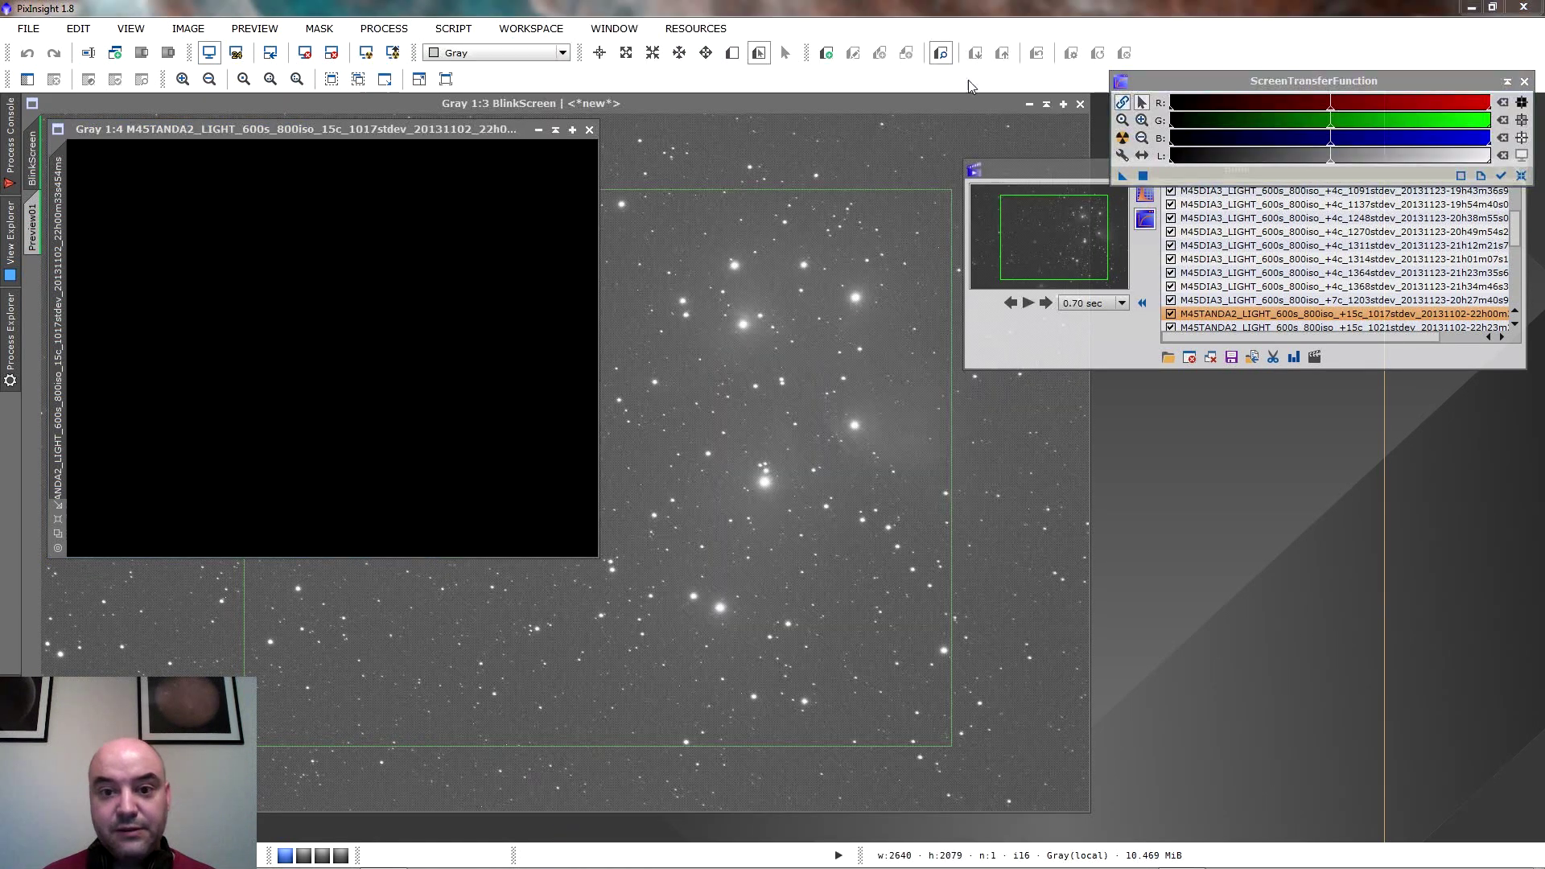
left_click(1122, 137)
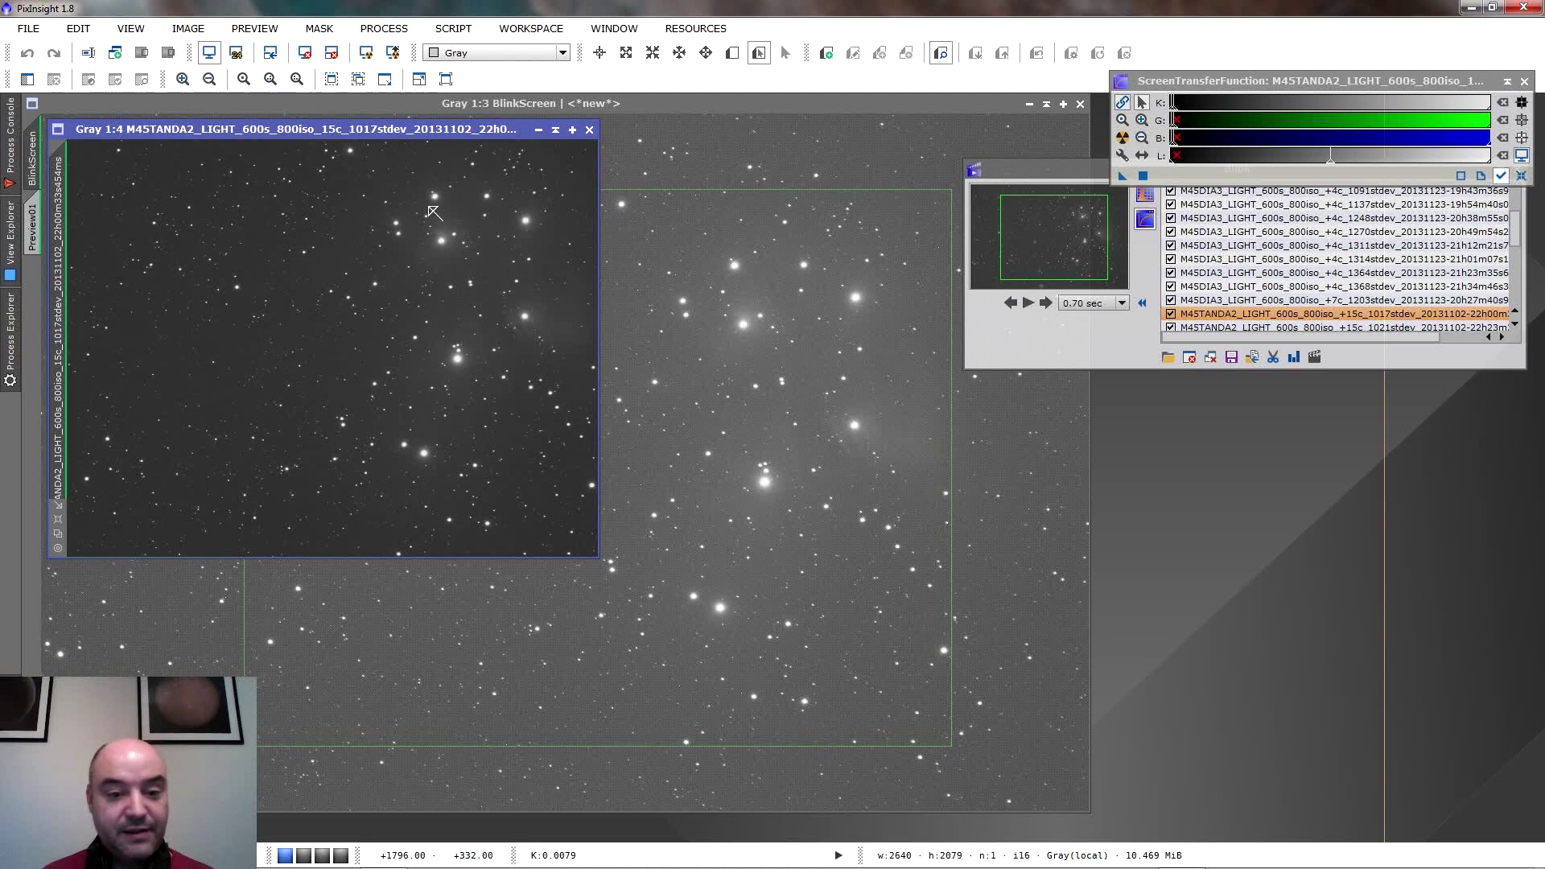
left_click(589, 130)
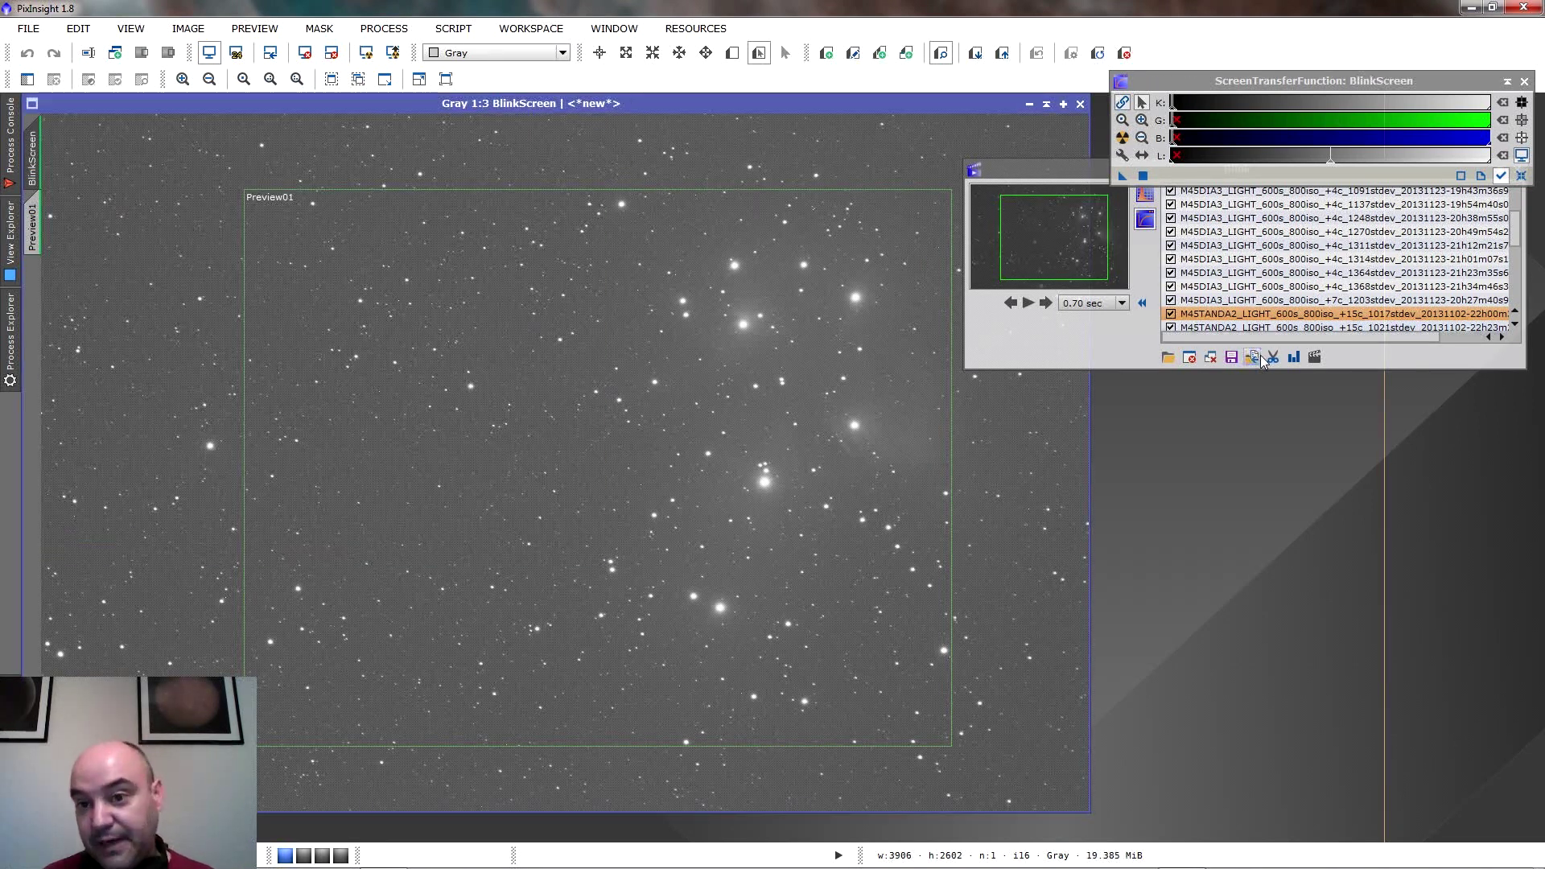
left_click(1523, 83)
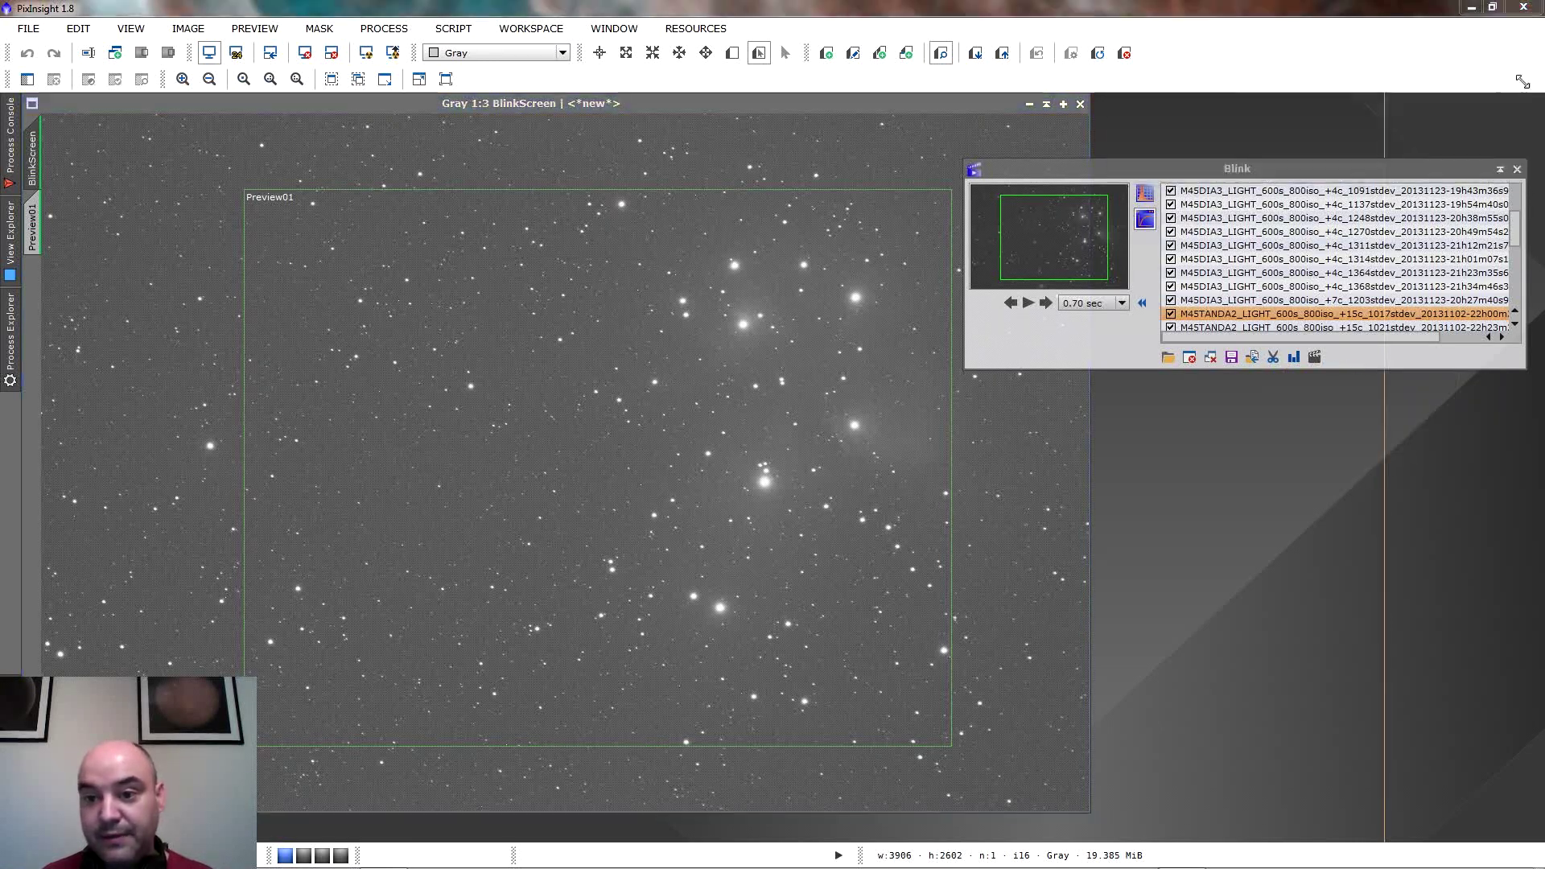
Look over Blink's Statistics report options for the frames and cancel without generating a report.
left_click(1295, 360)
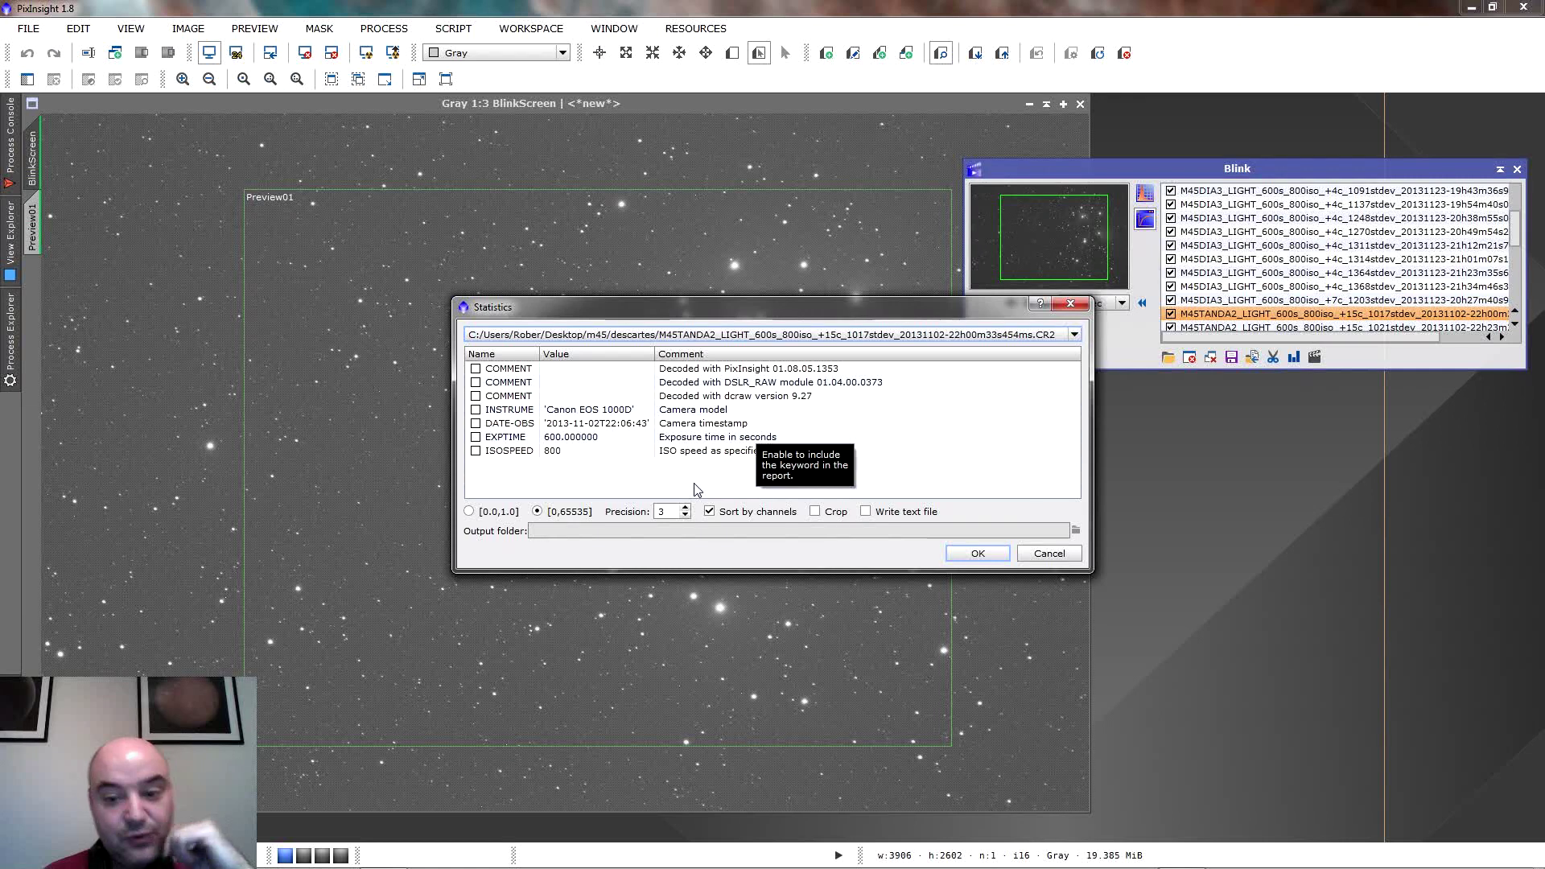
left_click(1045, 555)
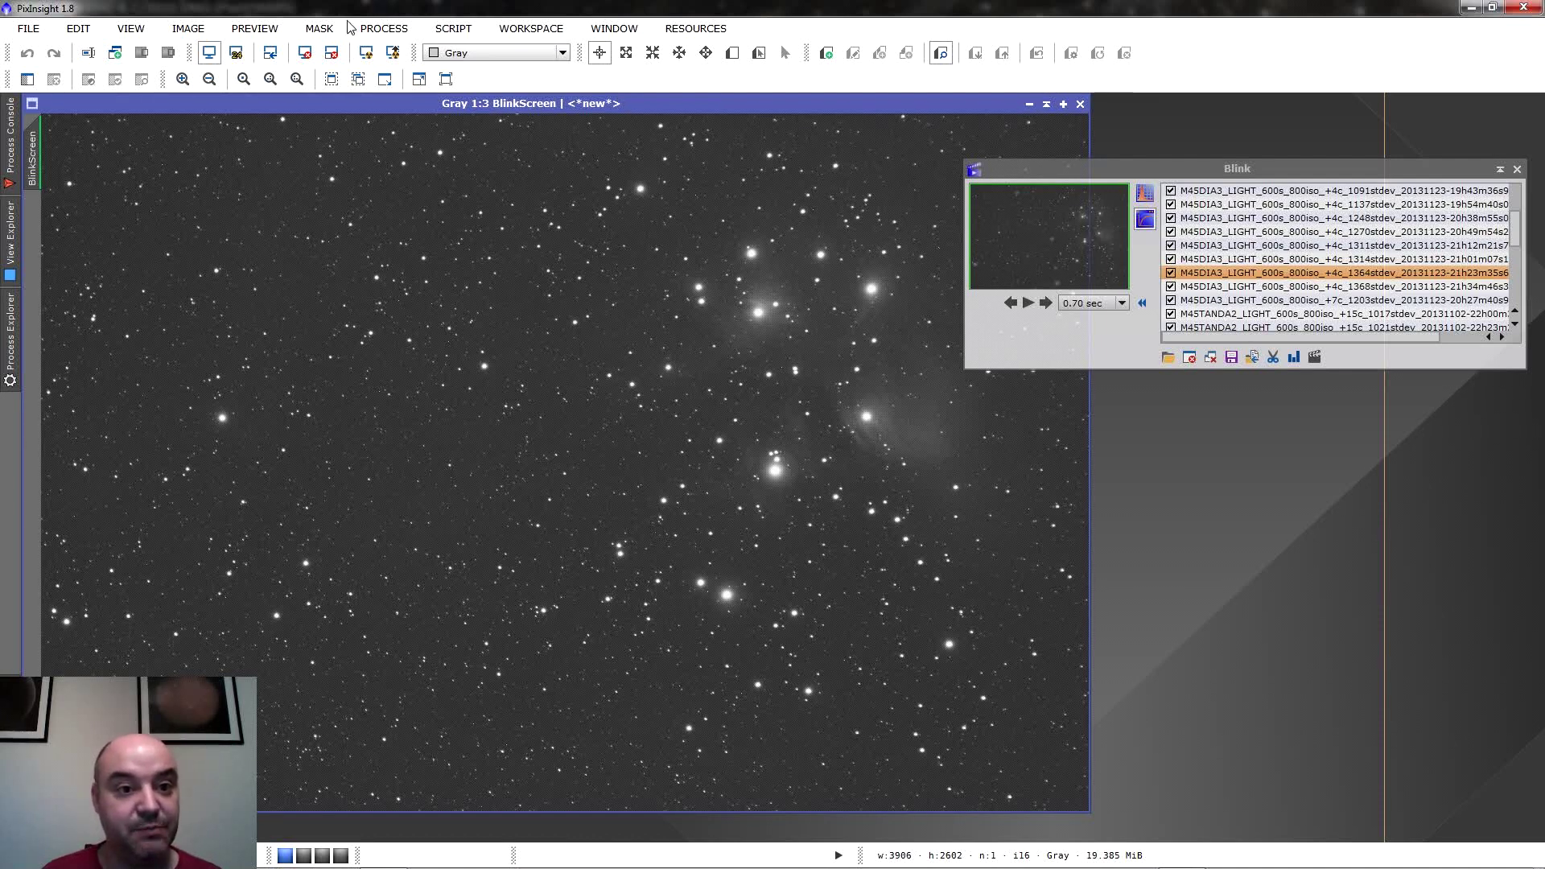
Launch the SubframeSelector batch processing script.
left_click(453, 28)
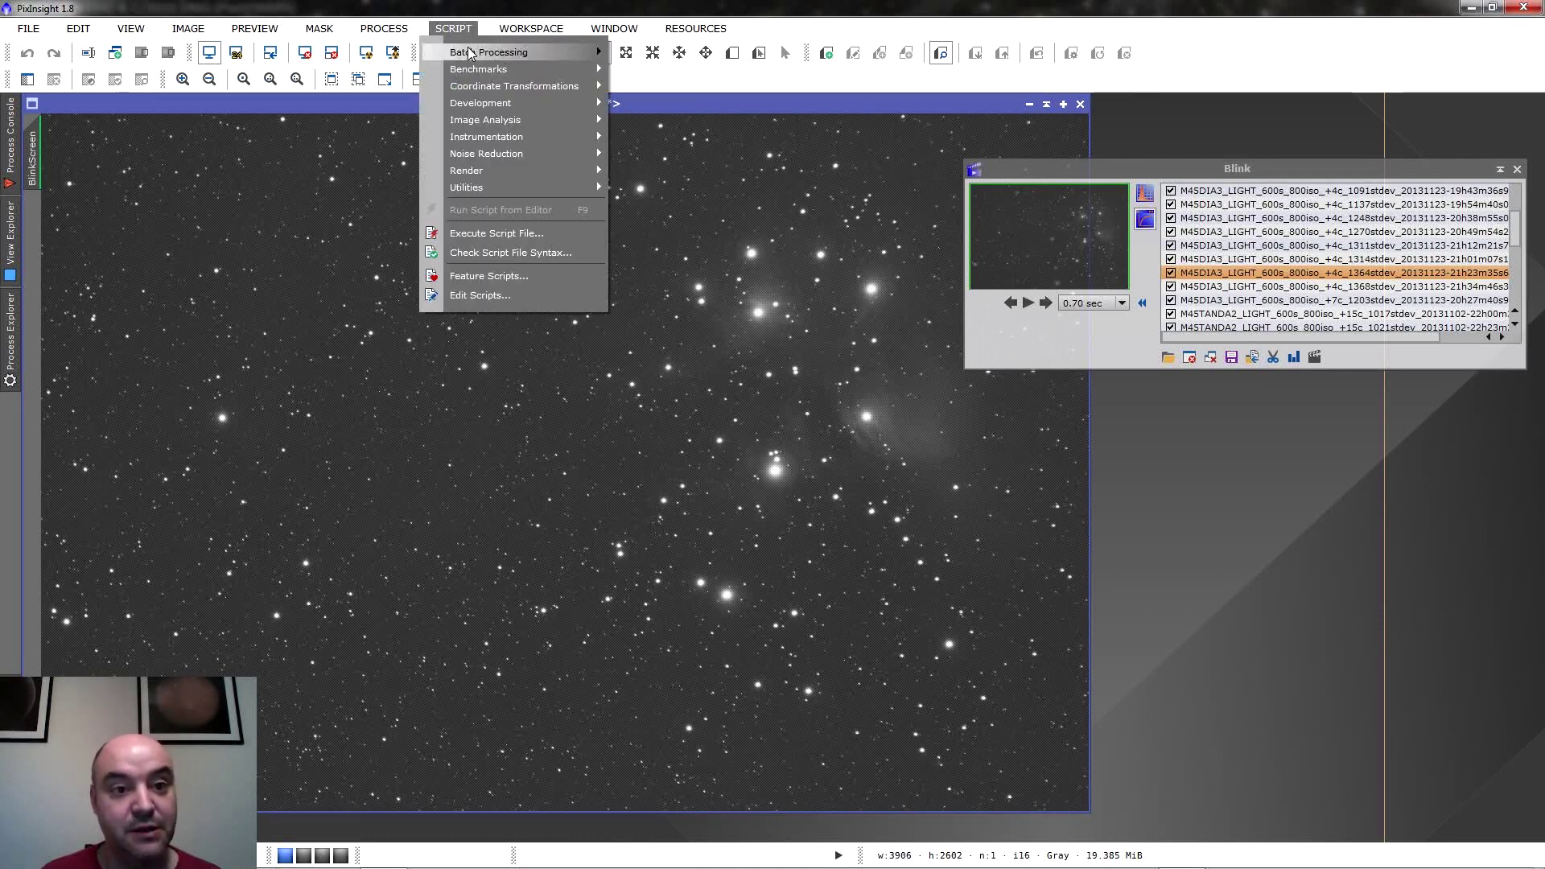
mouse_move(471, 54)
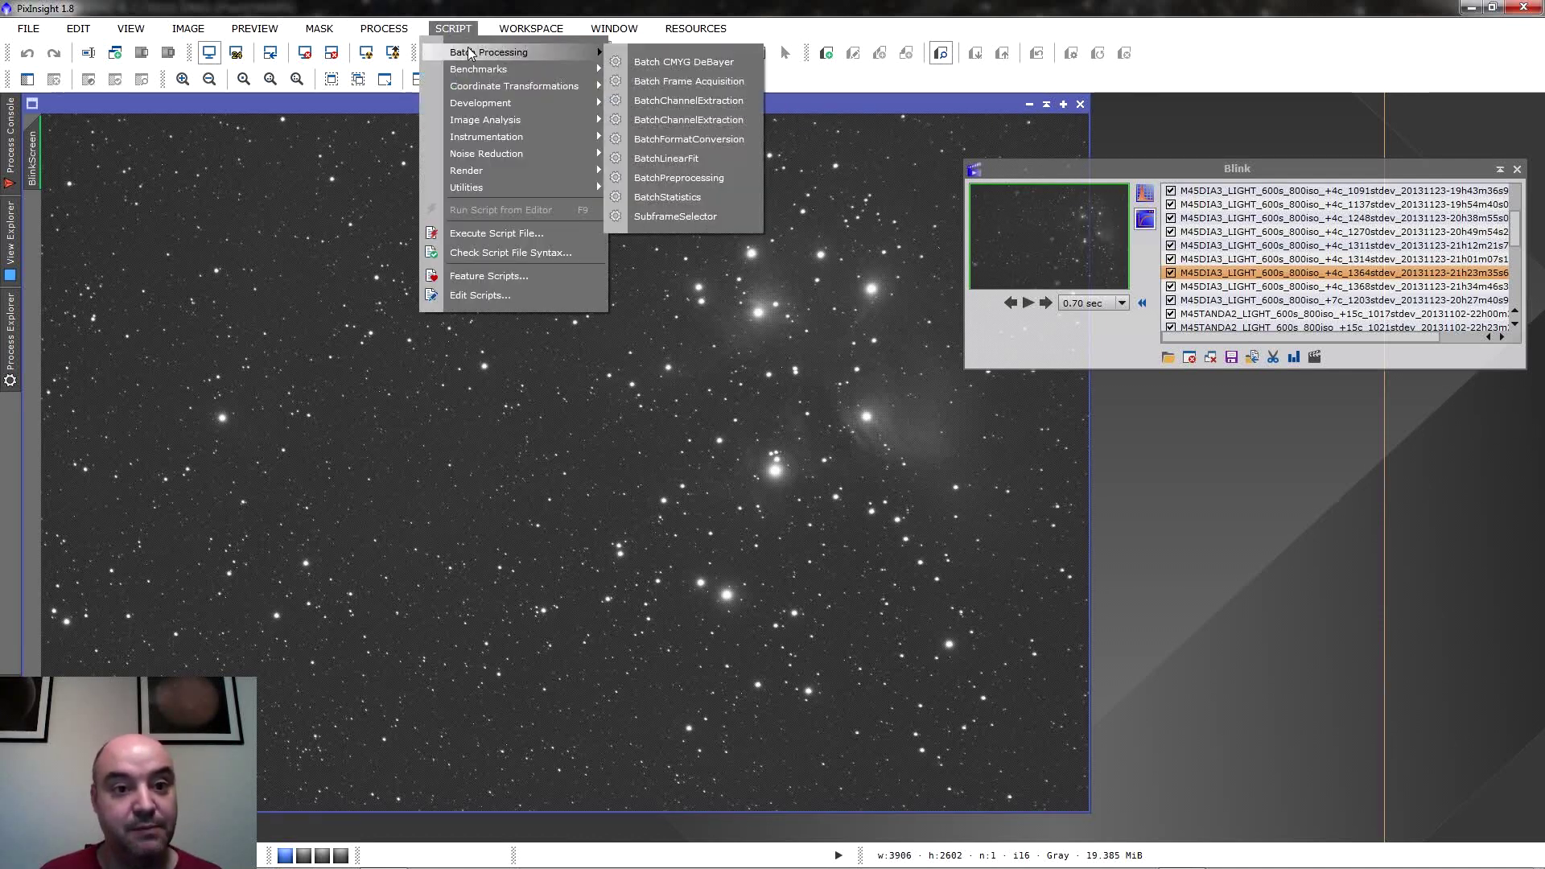
left_click(661, 217)
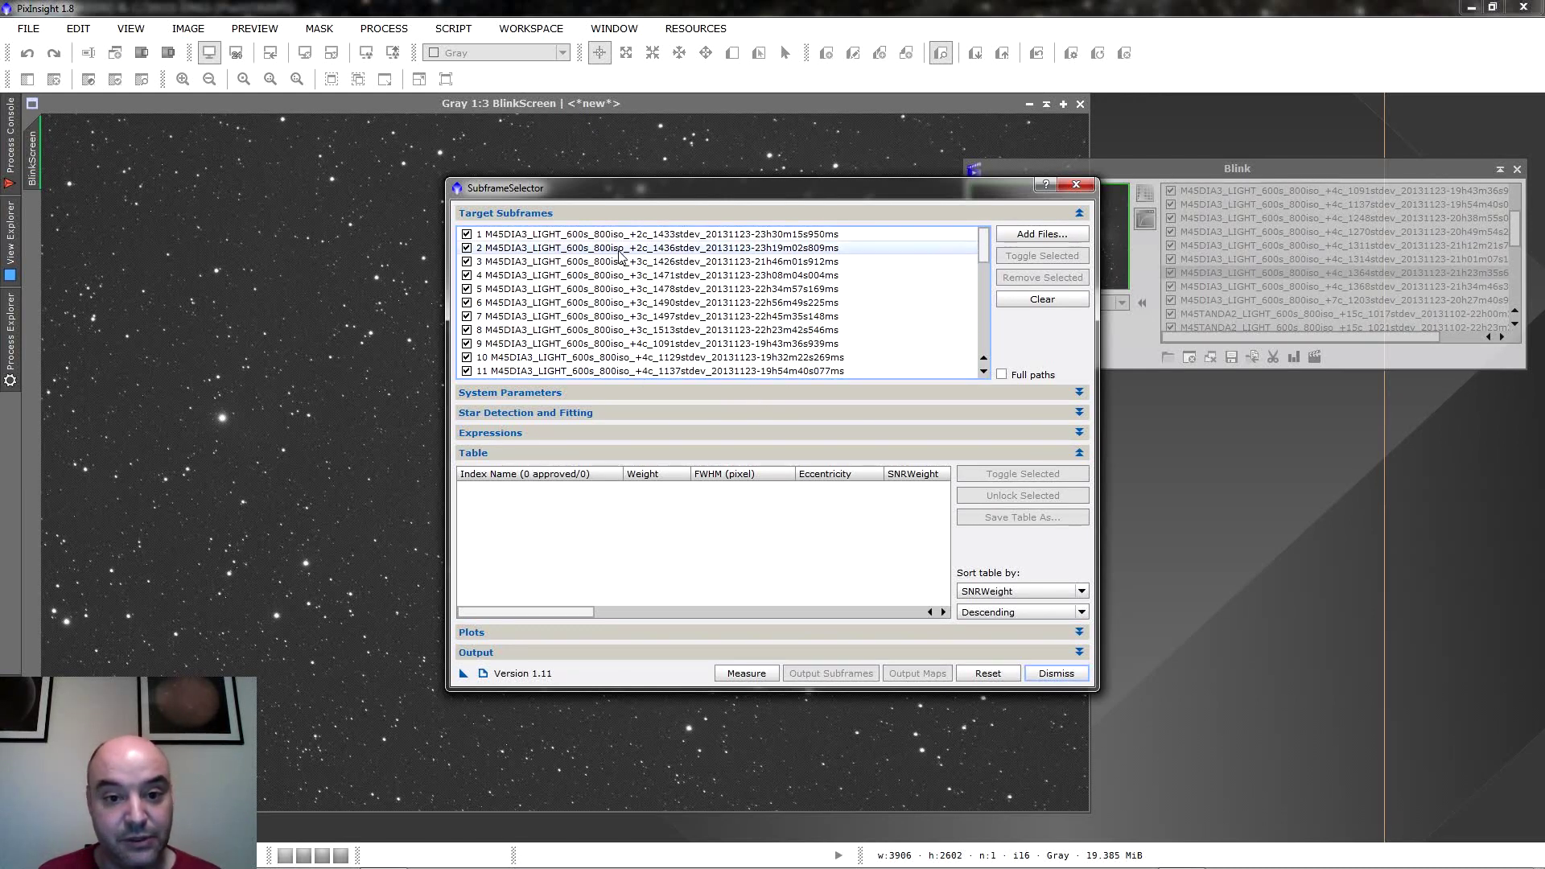
Set the subframe scale to 2.8 arcseconds per pixel in the system parameters and review the camera resolution and local midnight settings.
left_click(687, 393)
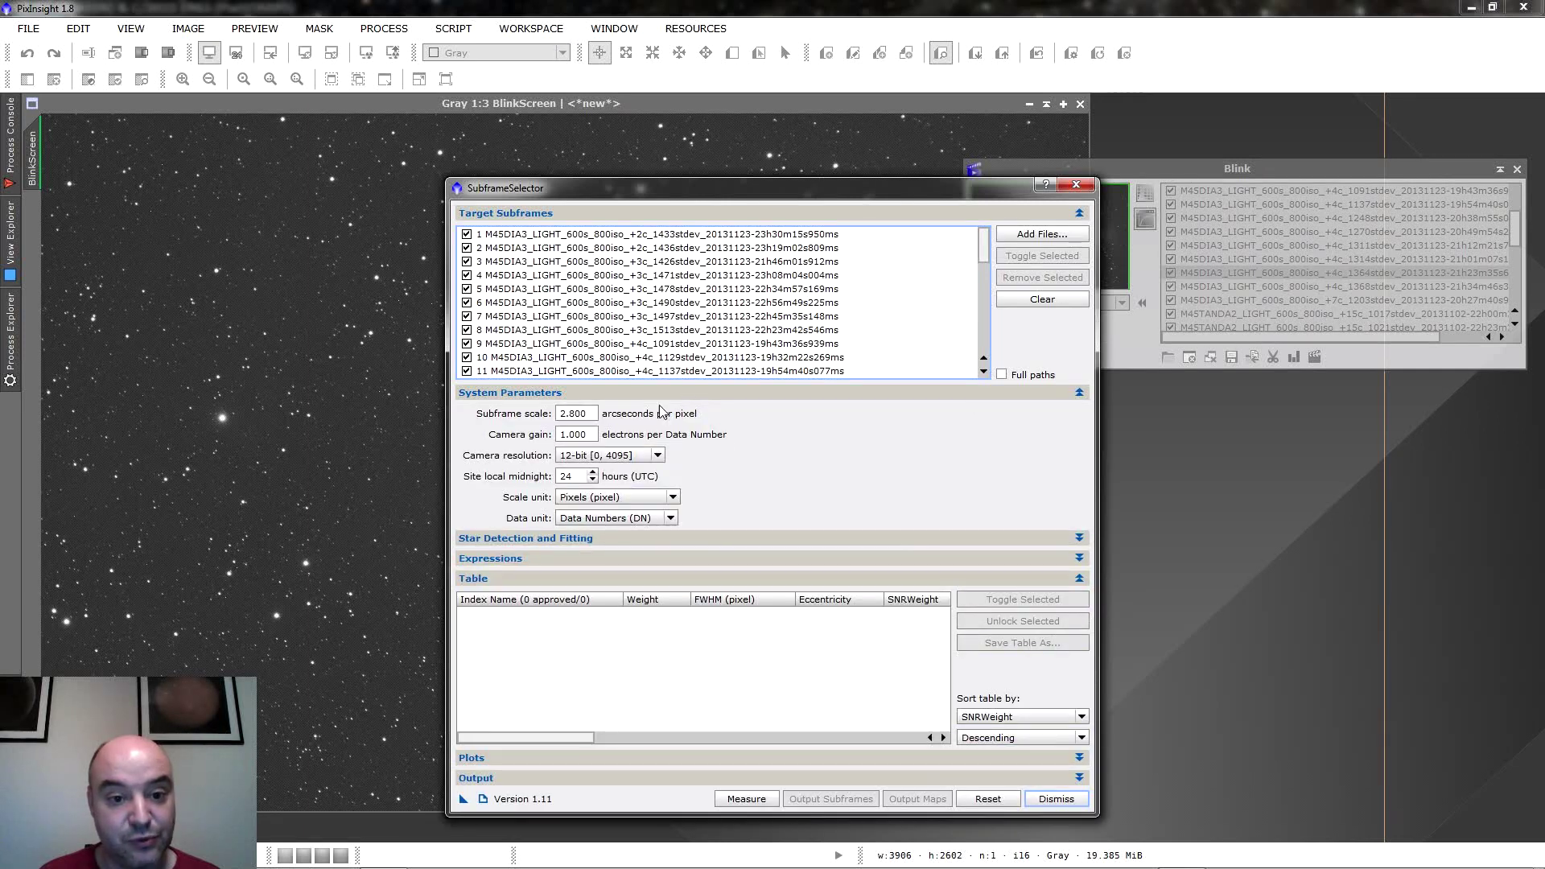
double_click(578, 417)
type("2.8")
key("Return")
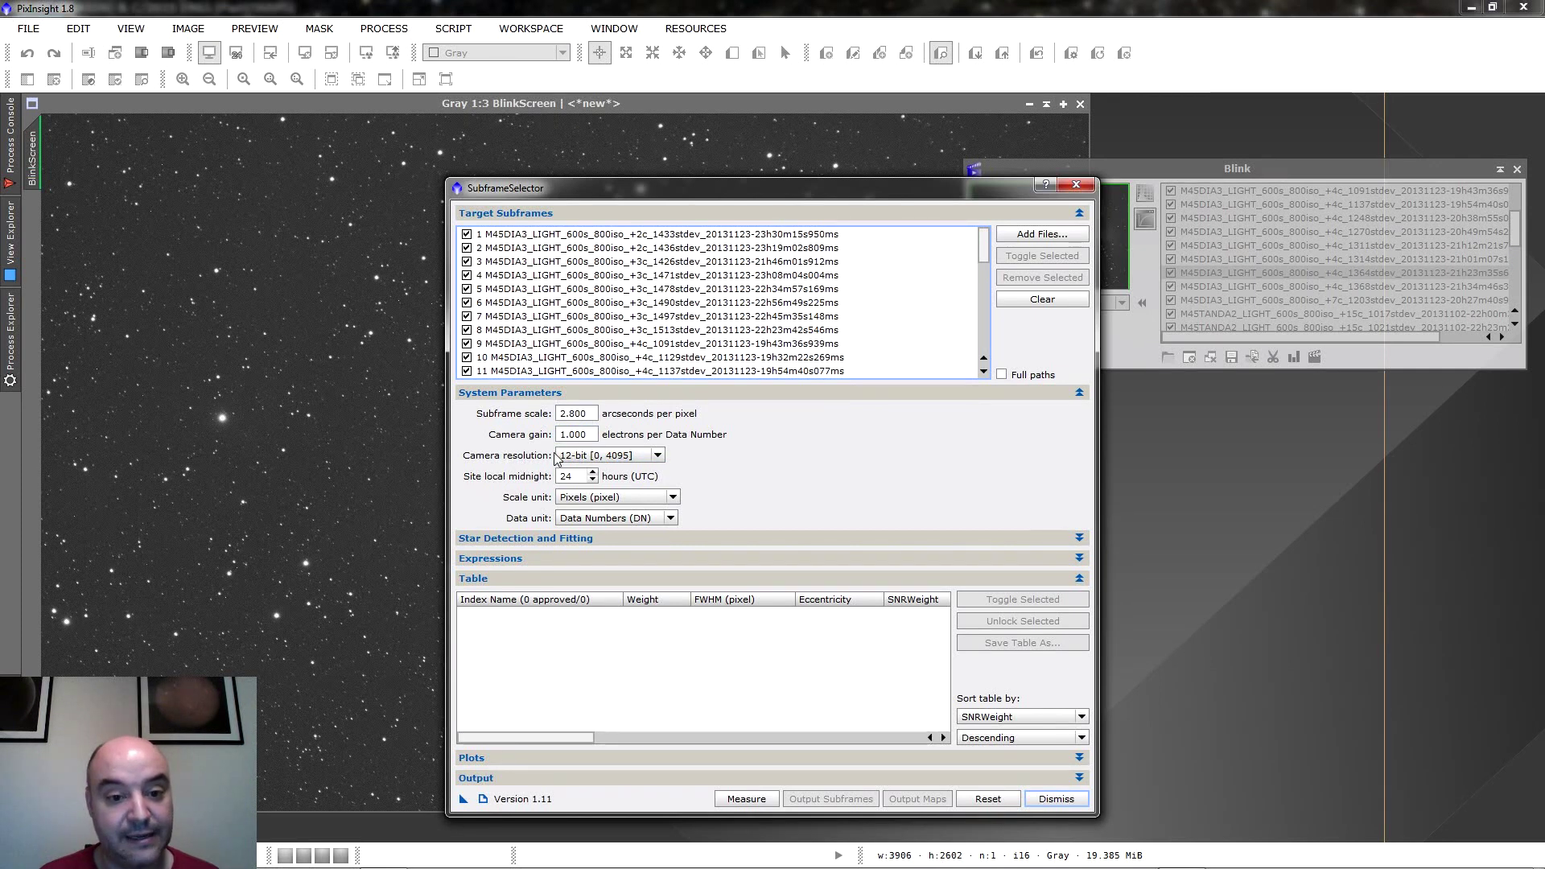
left_click(596, 461)
left_click(769, 460)
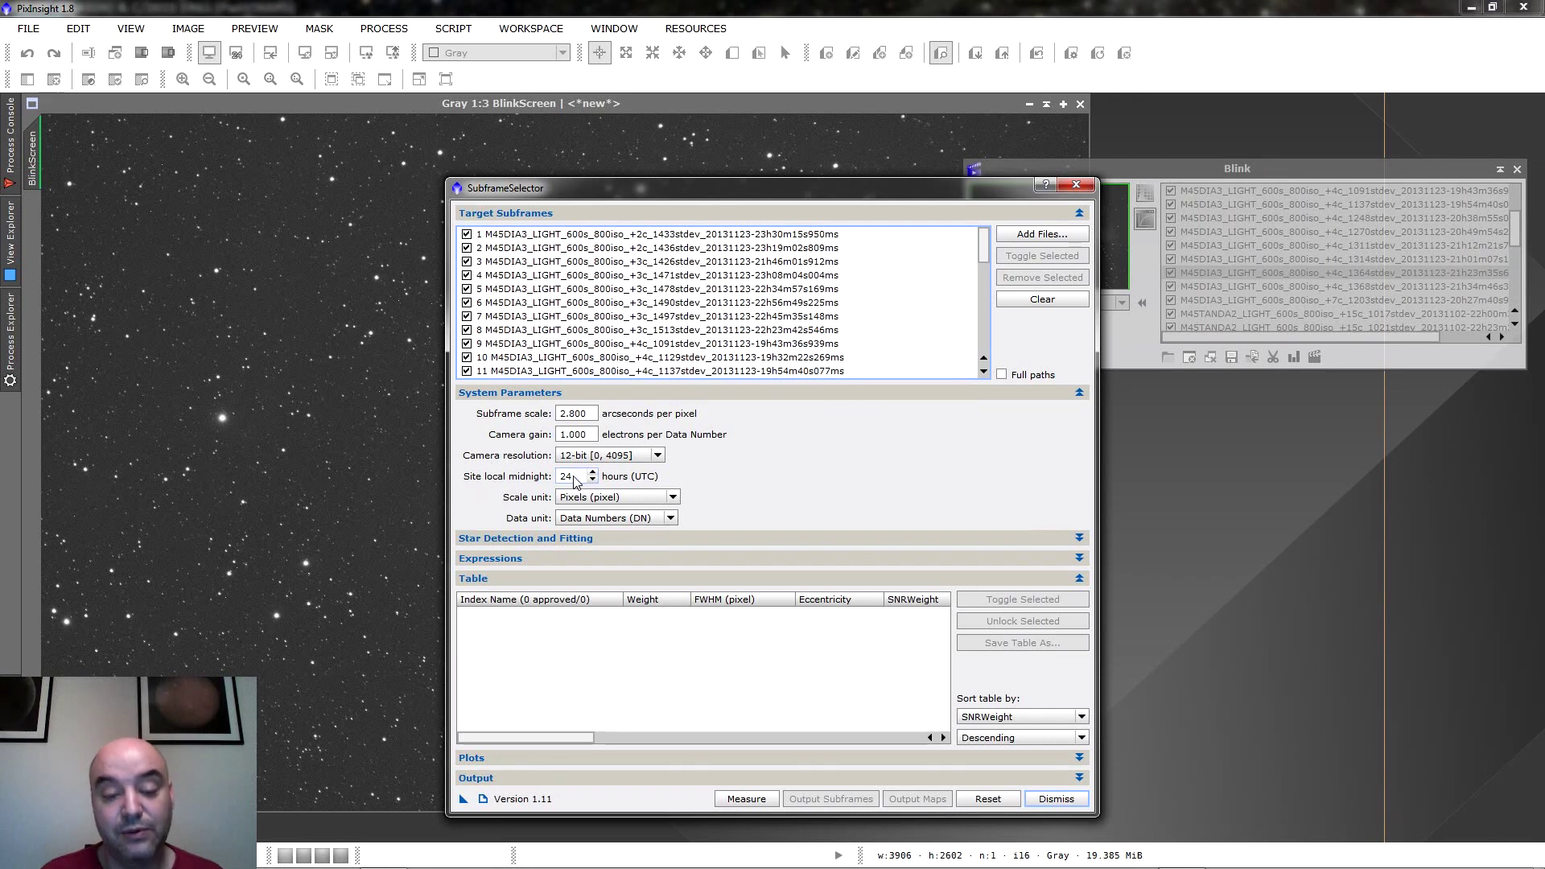
mouse_move(574, 480)
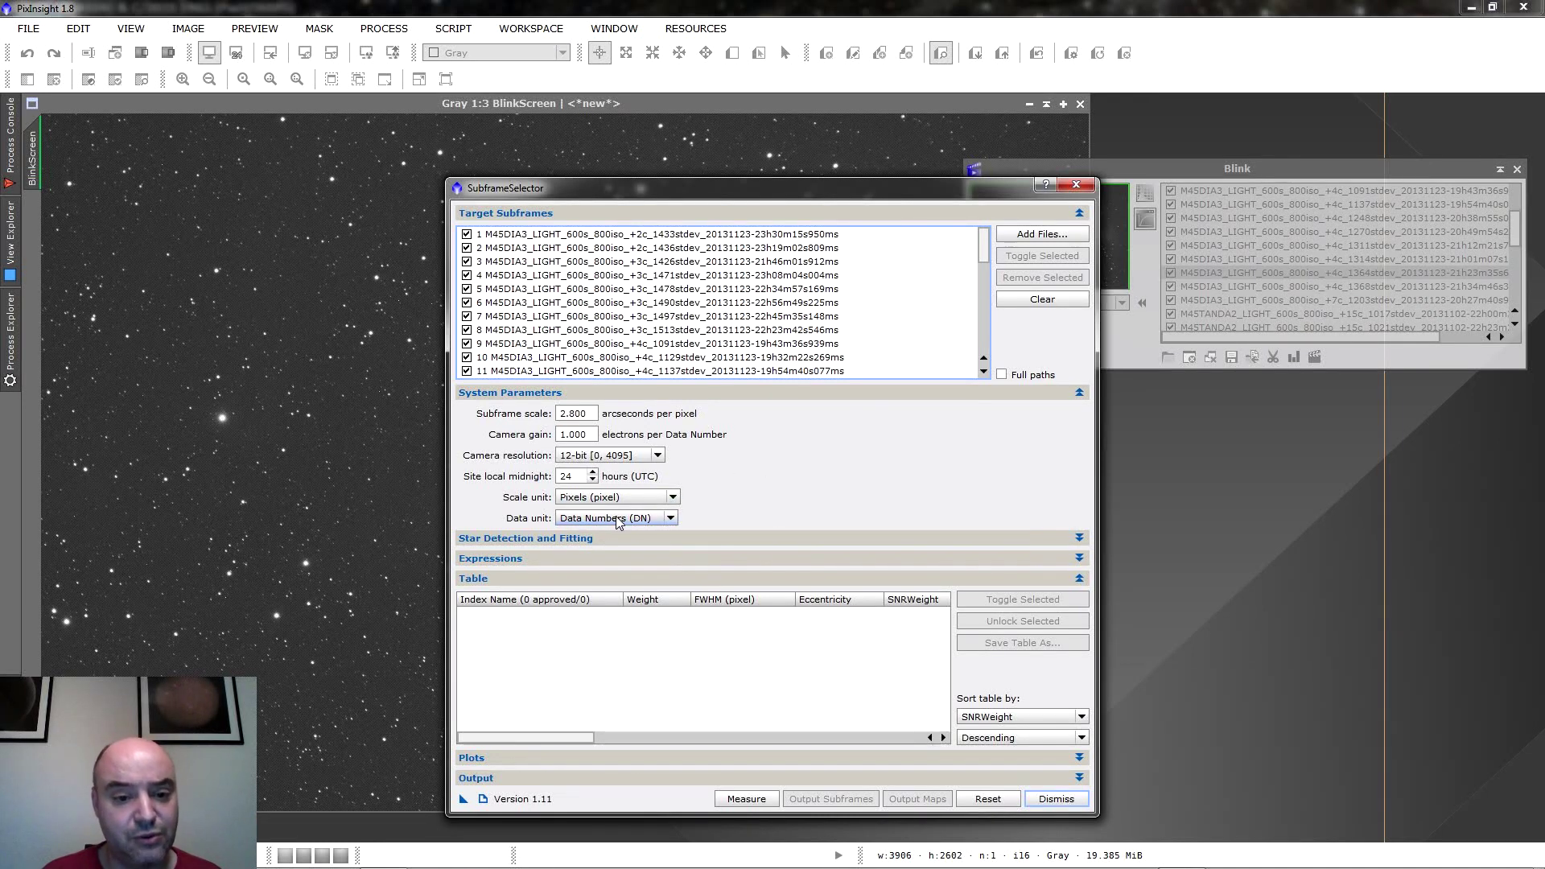
Expand the Star Detection and Fitting settings and check the explanation of the detection sensitivity parameter.
left_click(743, 538)
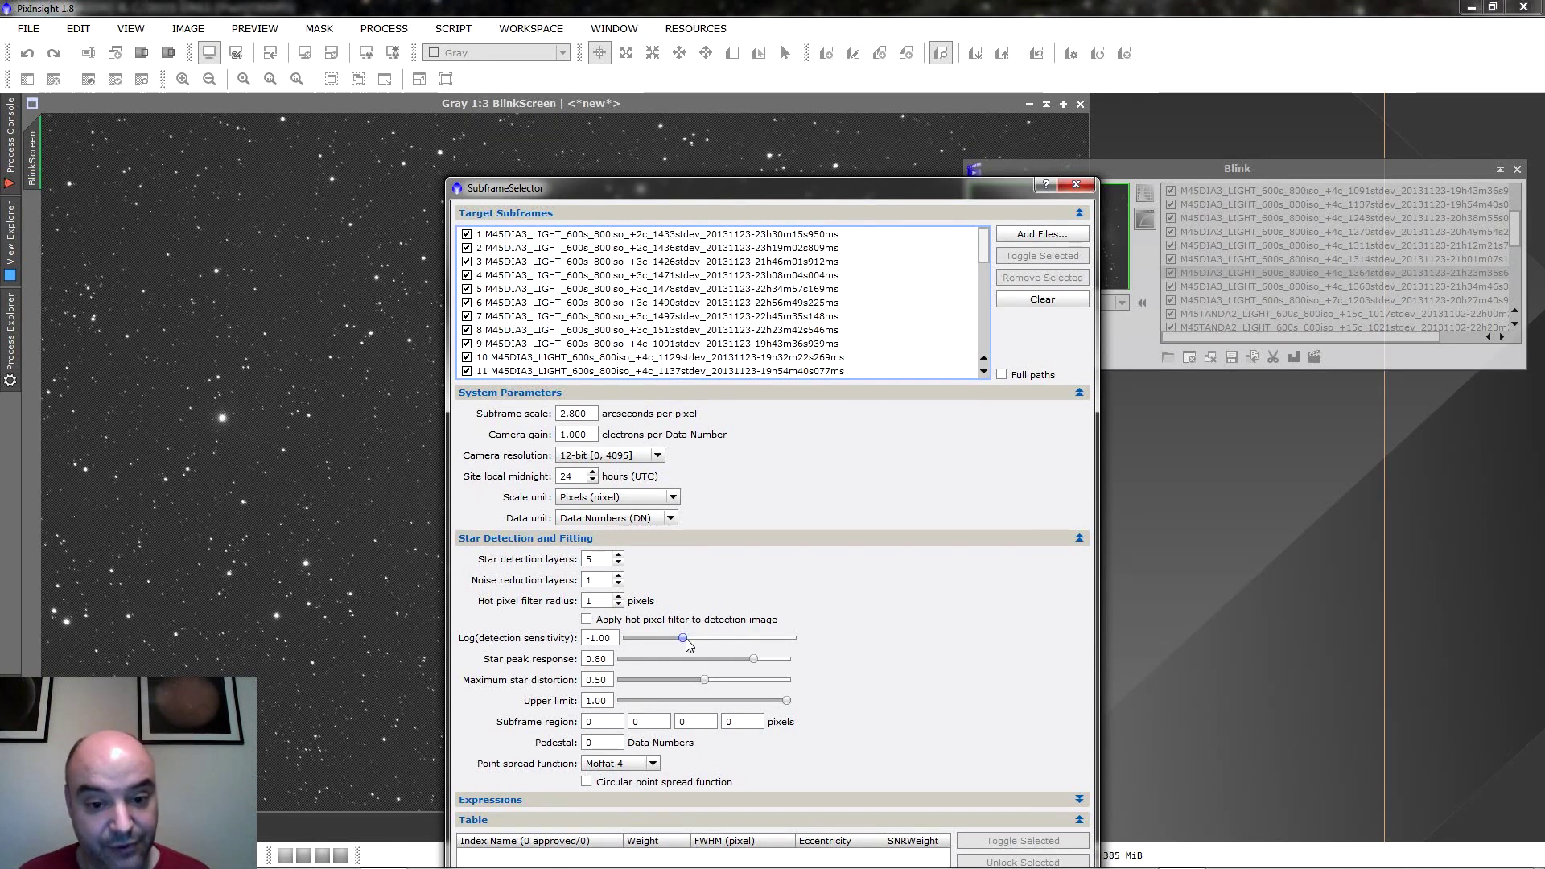
mouse_move(682, 638)
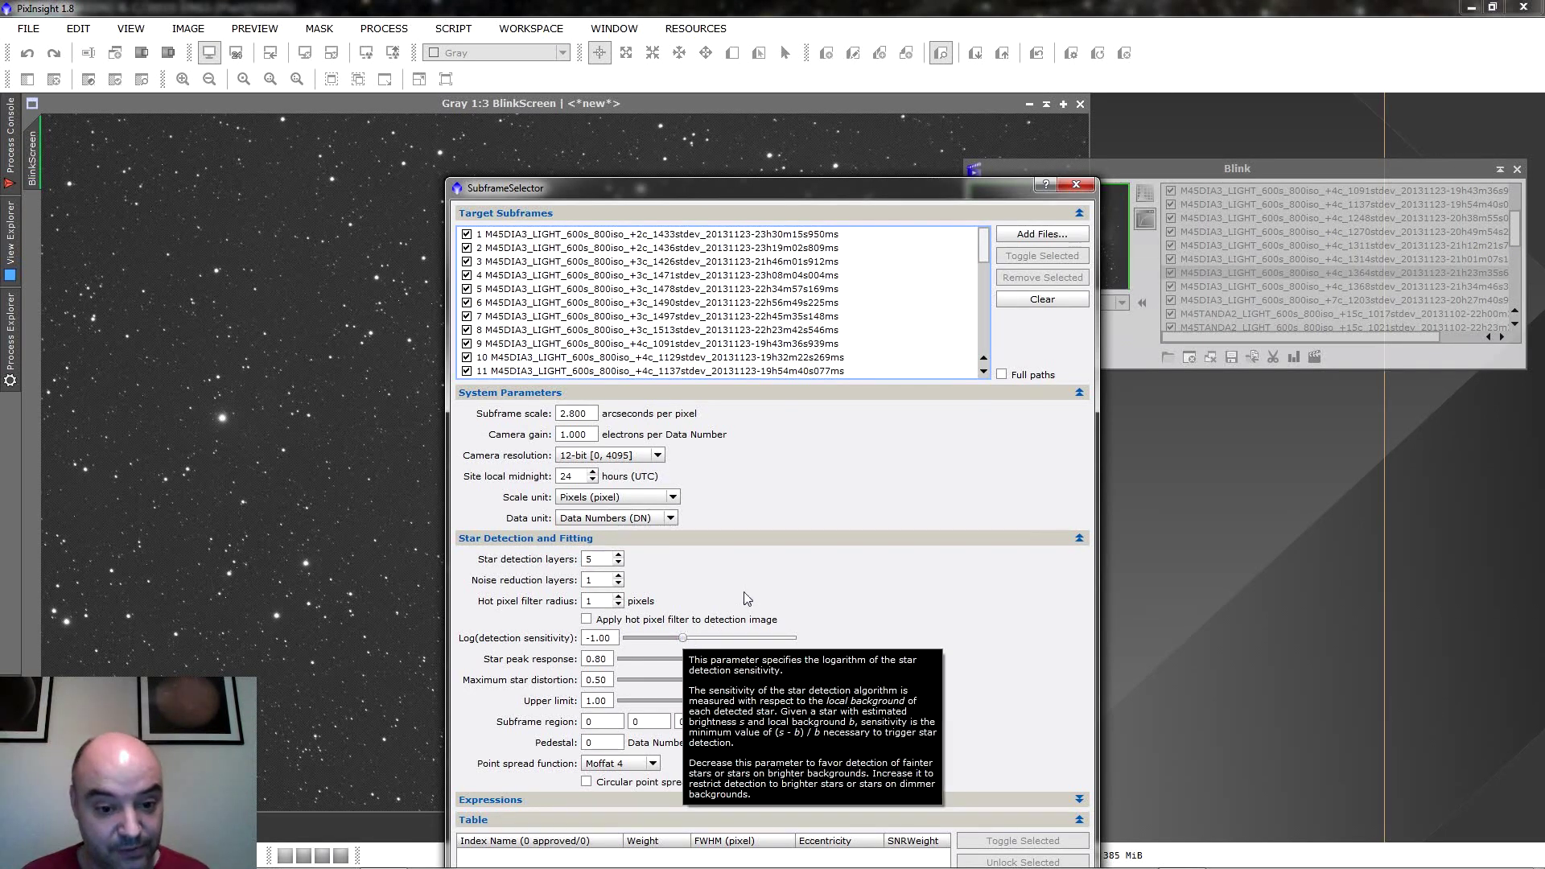
Collapse the Star Detection and System Parameters sections, expand Expressions, and measure the target subframes with SNRWeight as the weighting.
mouse_move(755, 660)
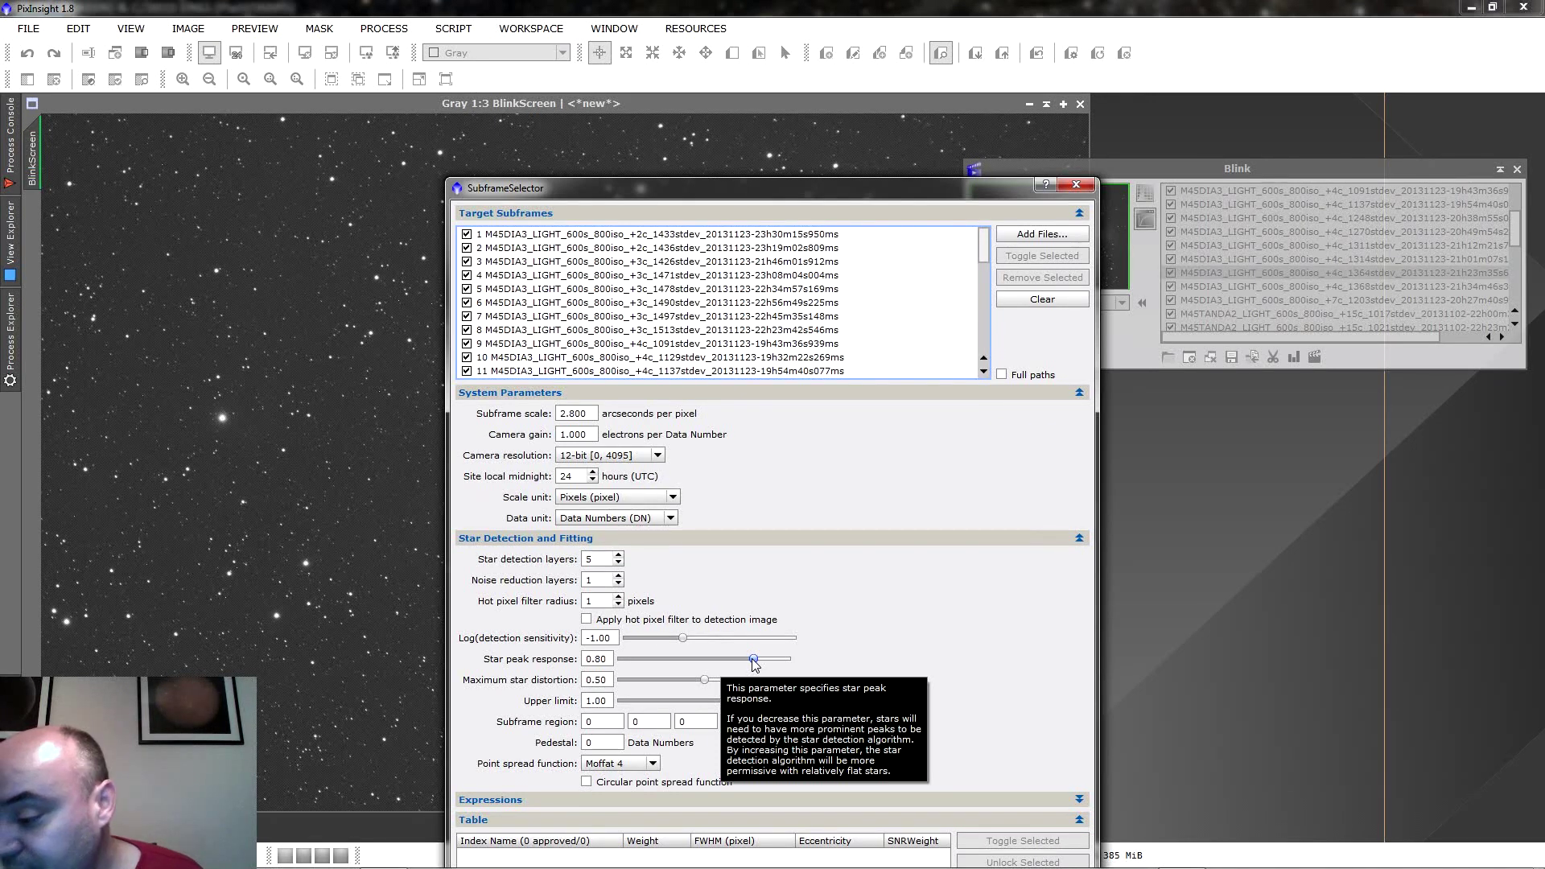
left_click(1079, 539)
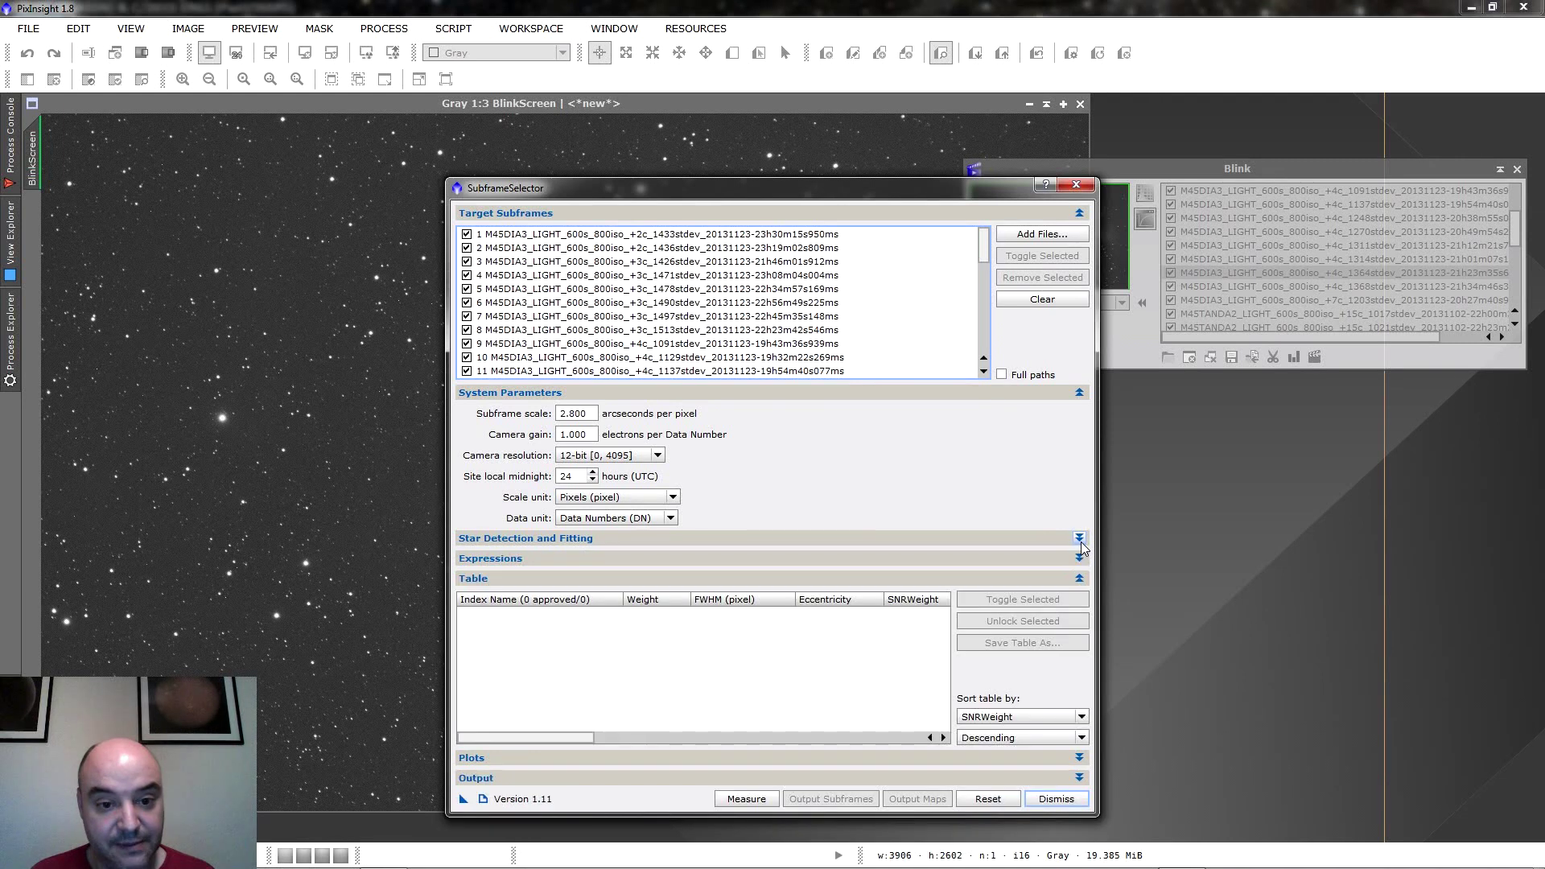
left_click(1079, 393)
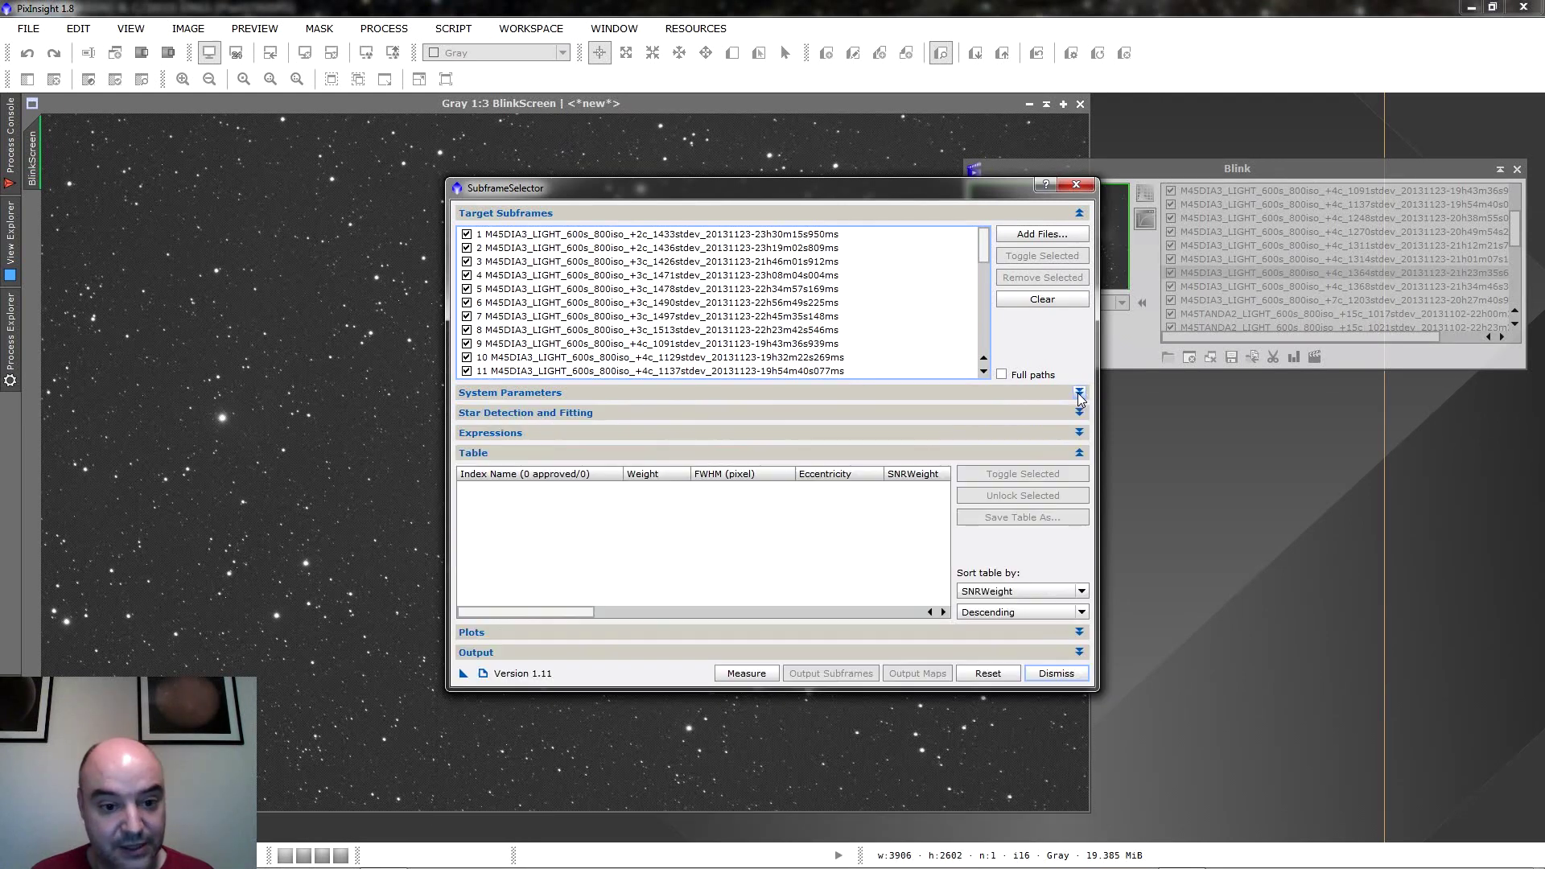
left_click(1055, 432)
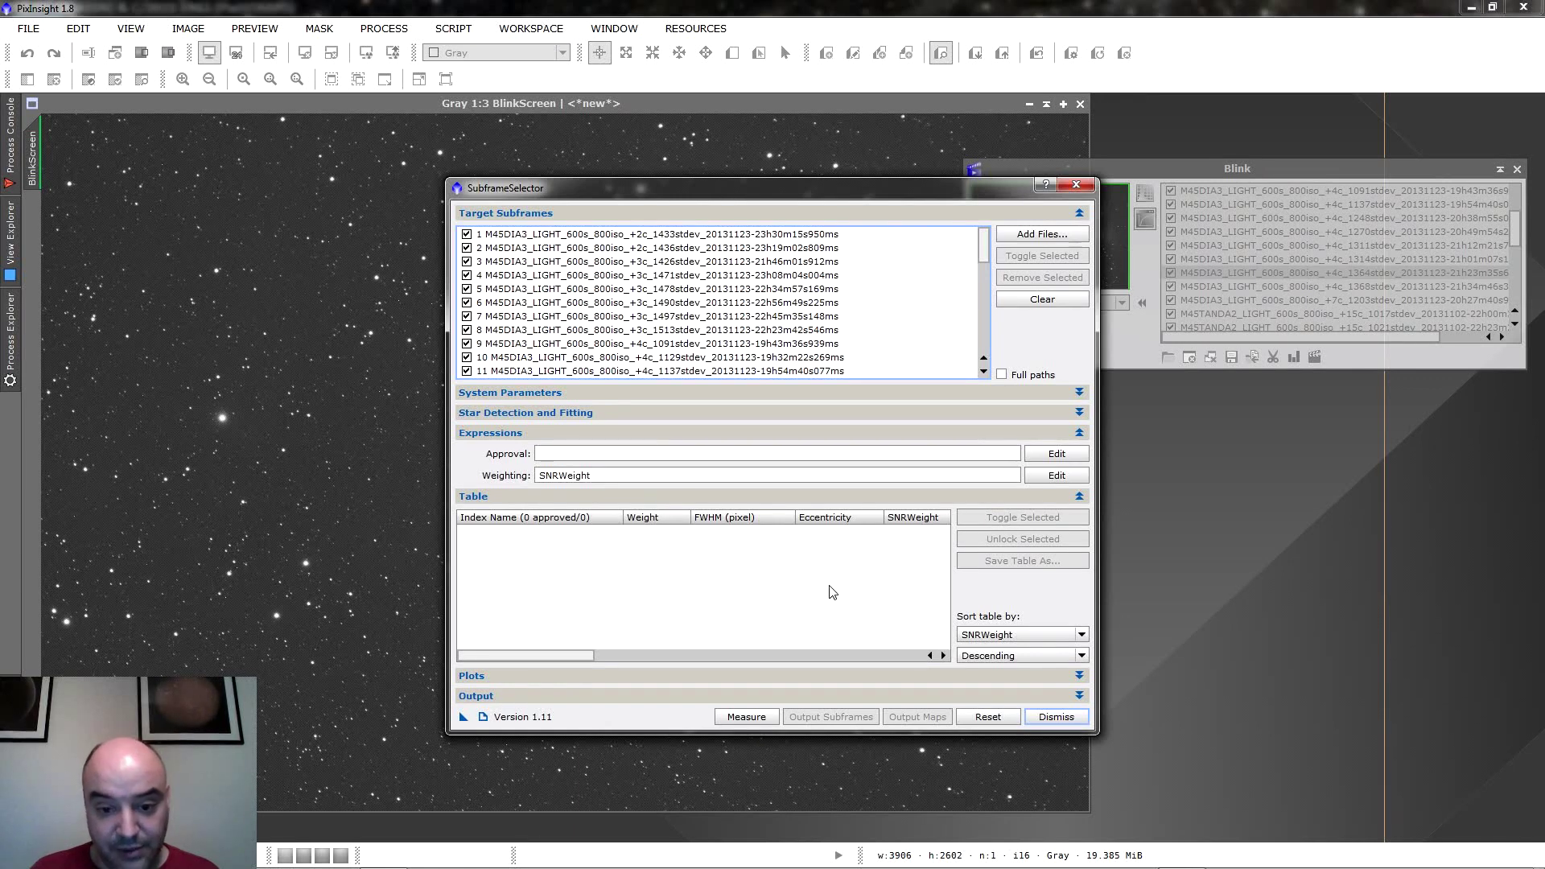
left_click(747, 717)
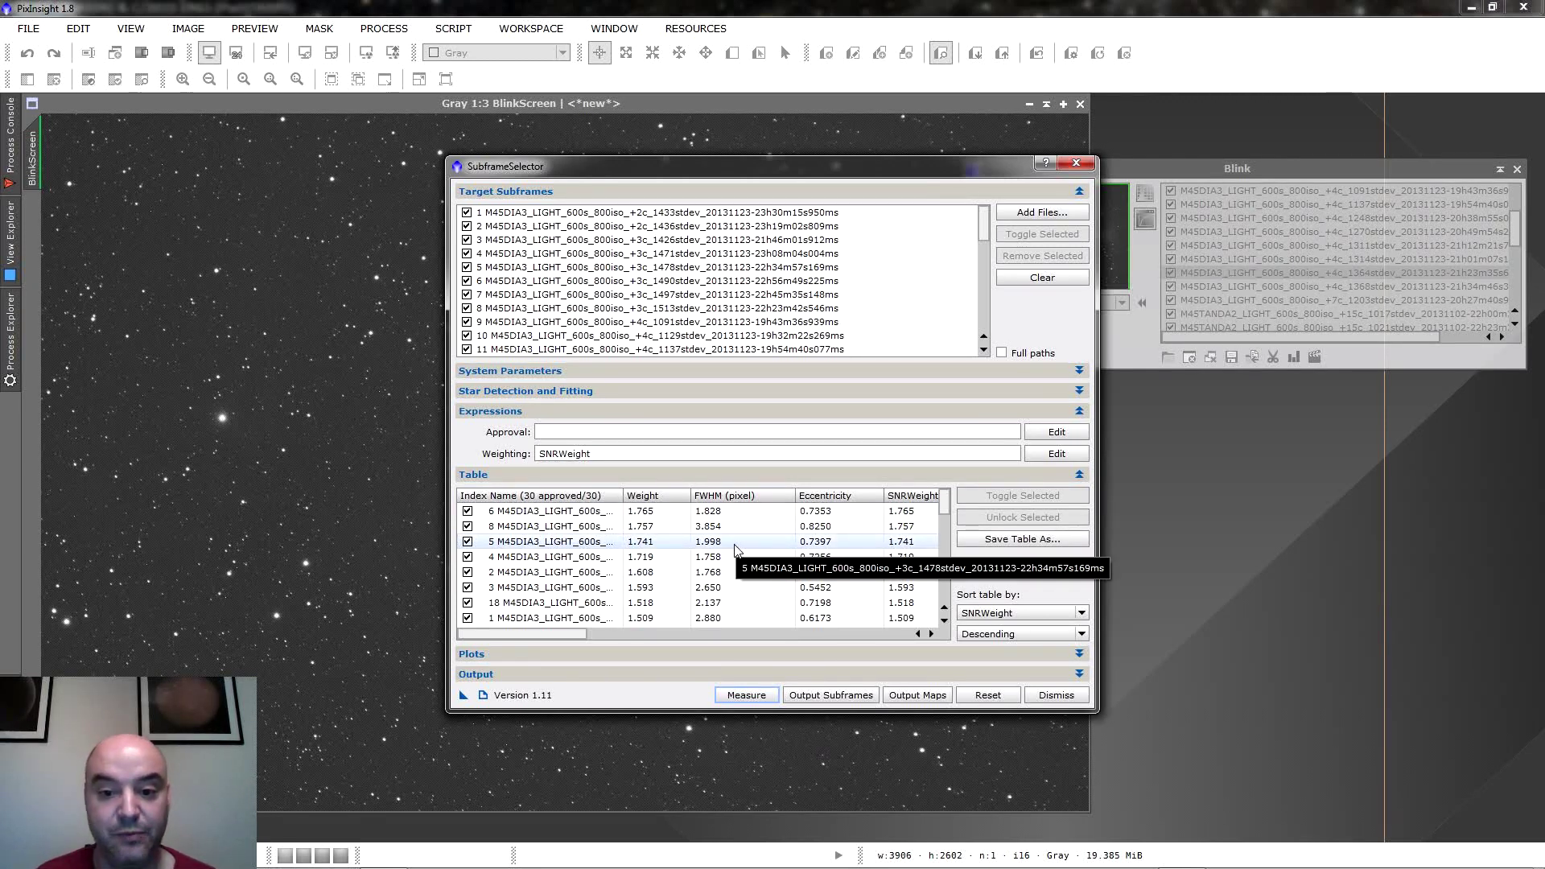
Examine the measurement table, comparing weight, FWHM, eccentricity and SNRWeight of the best and worst subframes.
left_click(911, 497)
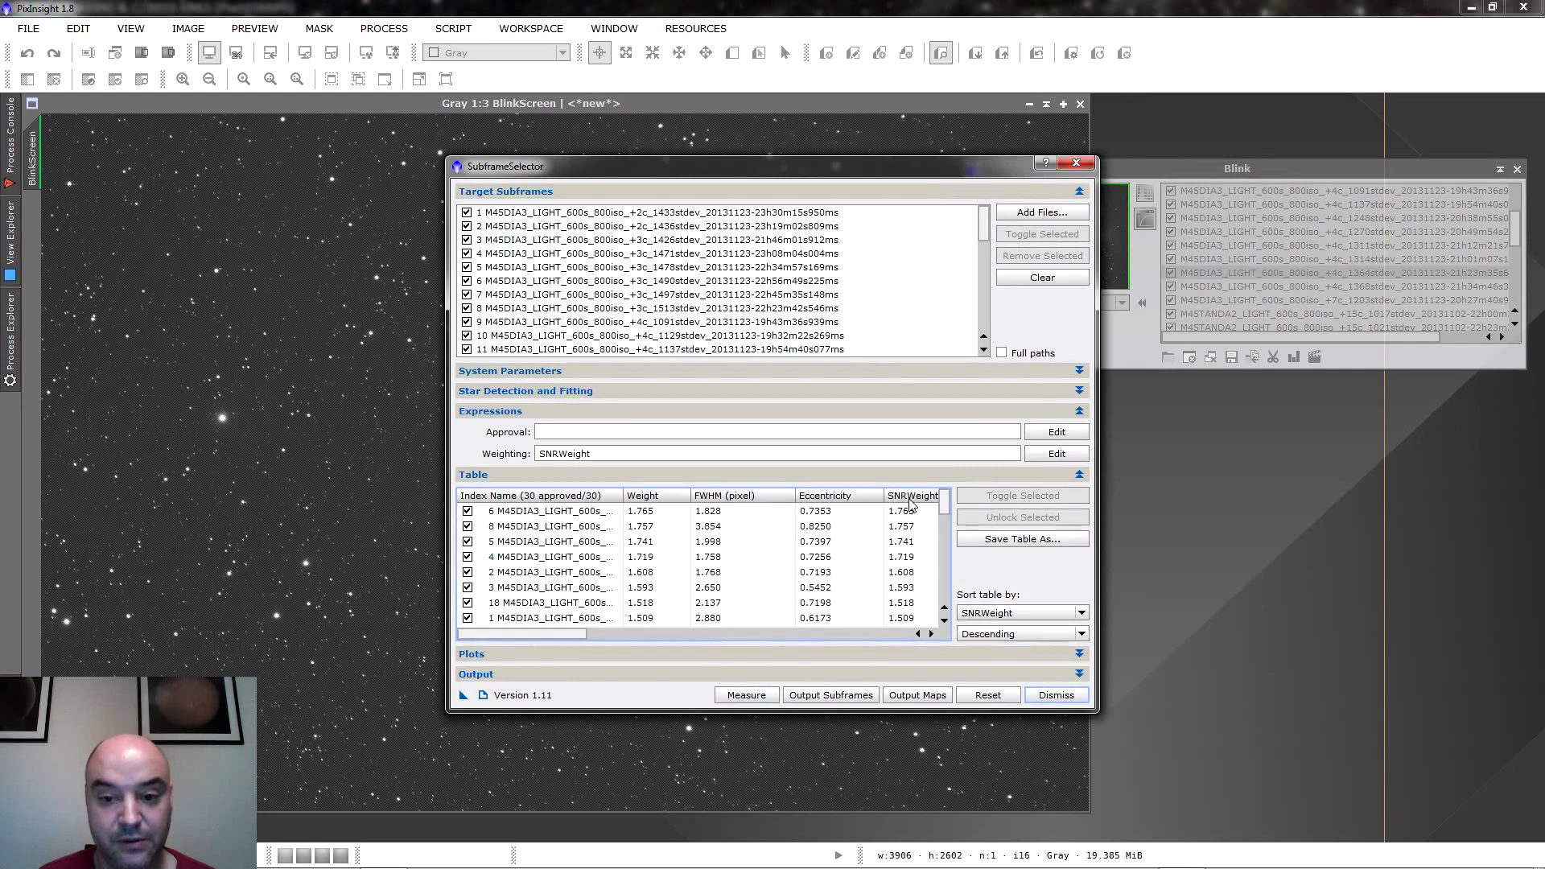
left_click_drag(566, 634, 578, 633)
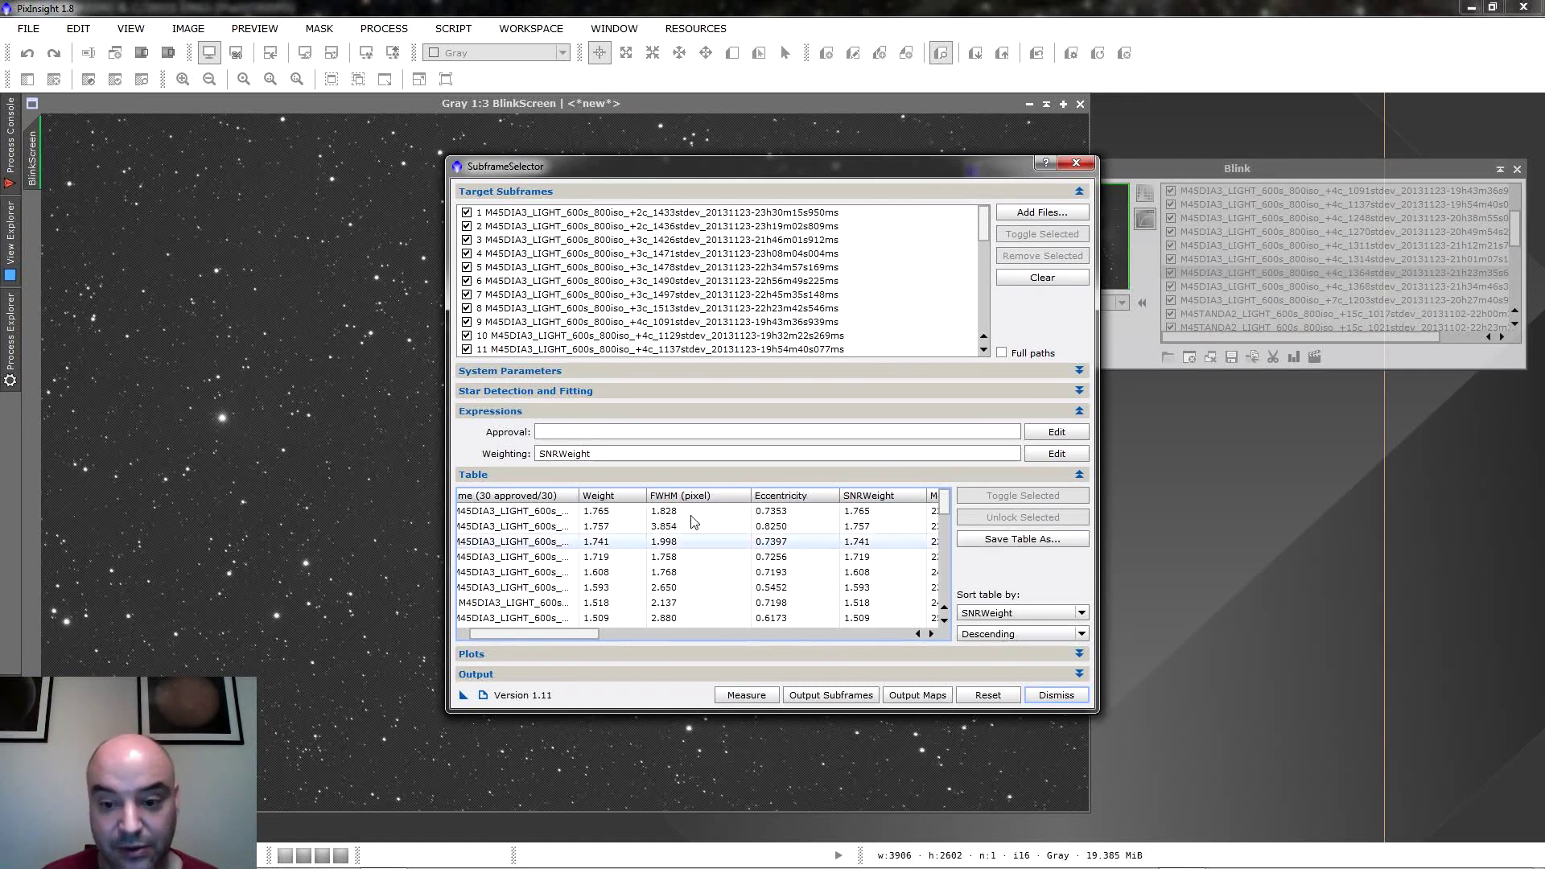
left_click(1029, 617)
left_click(1030, 618)
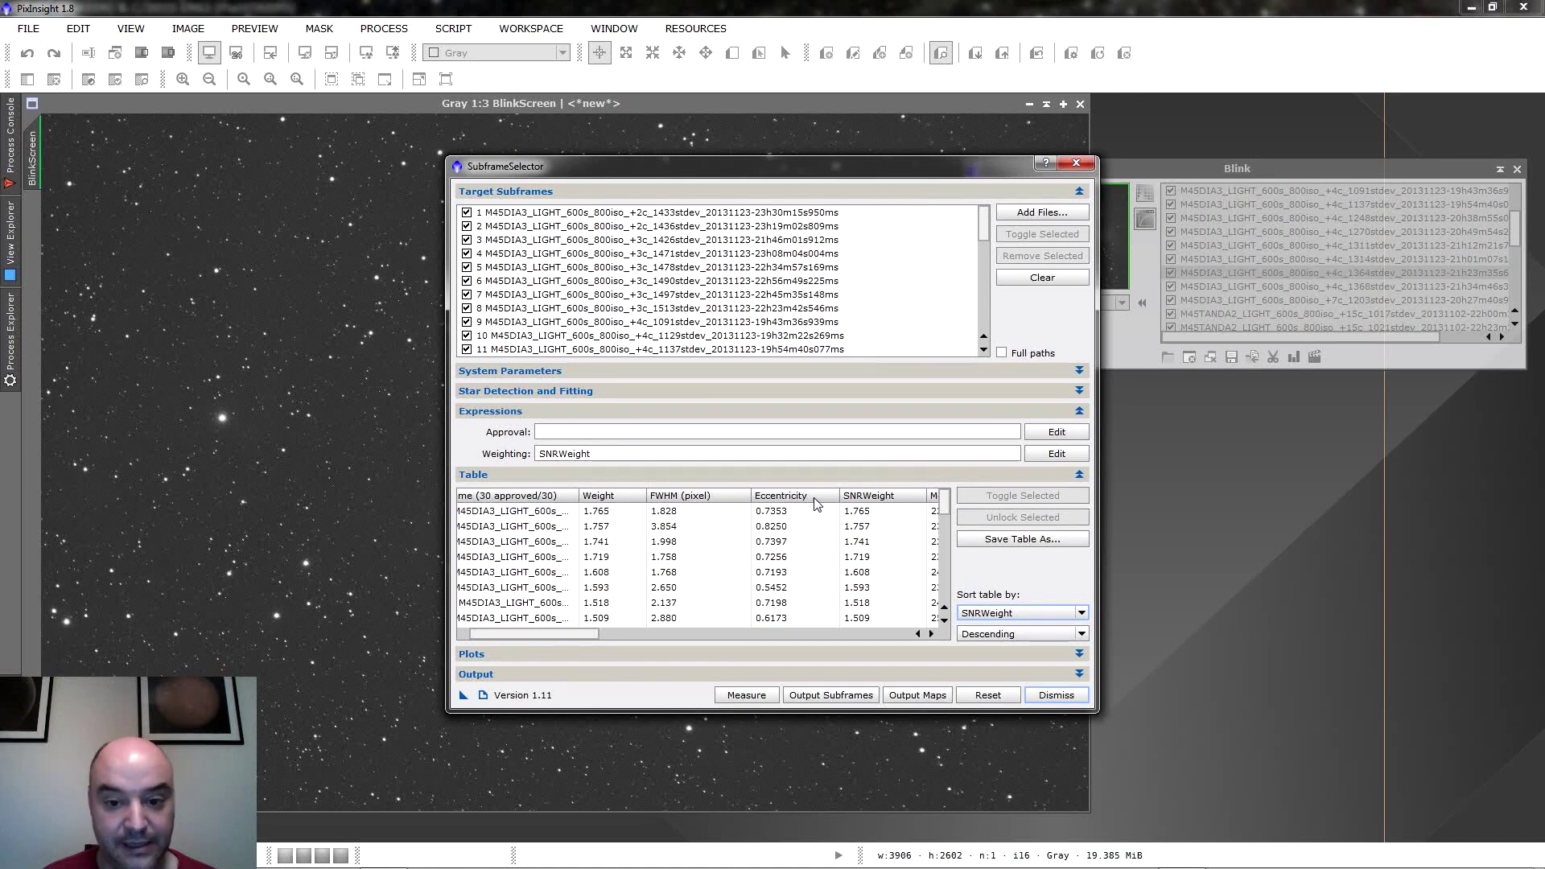
left_click(538, 513)
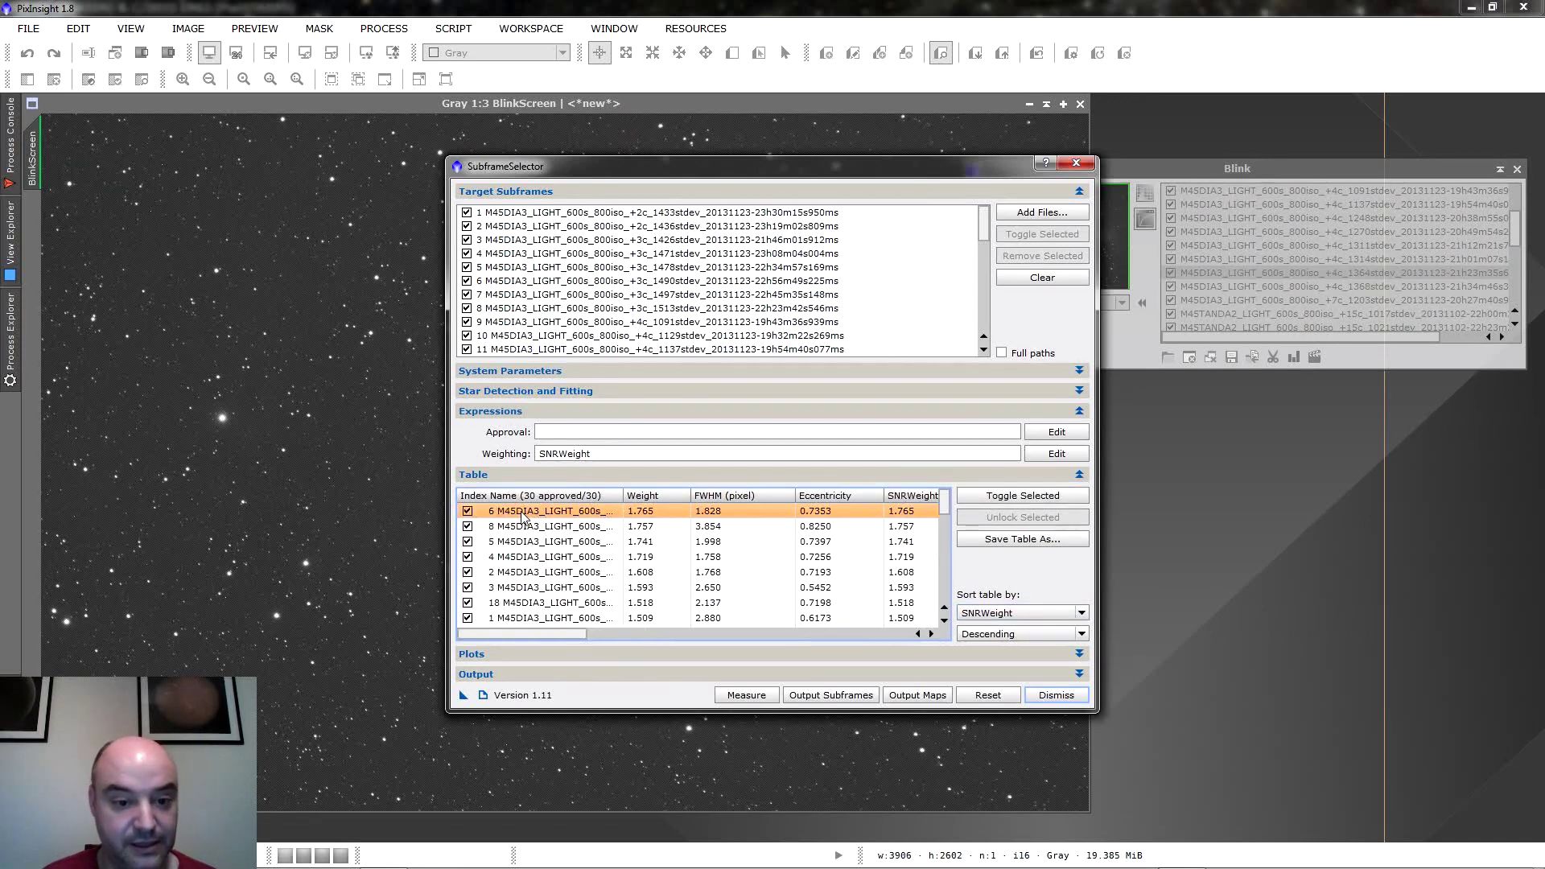
left_click_drag(944, 507, 944, 614)
left_click(828, 572)
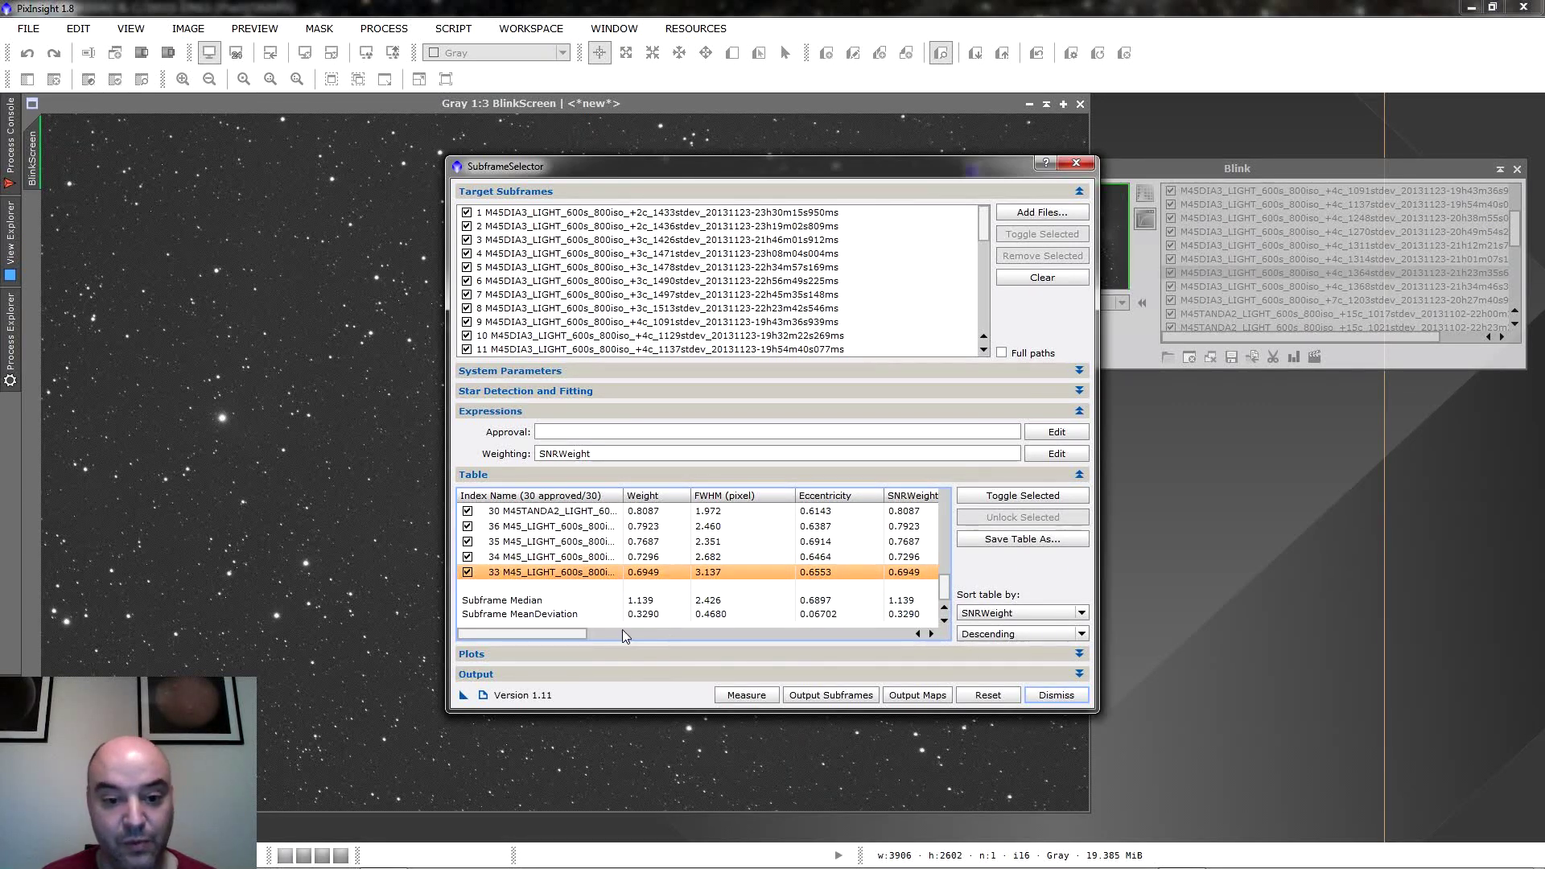
left_click_drag(566, 634, 595, 639)
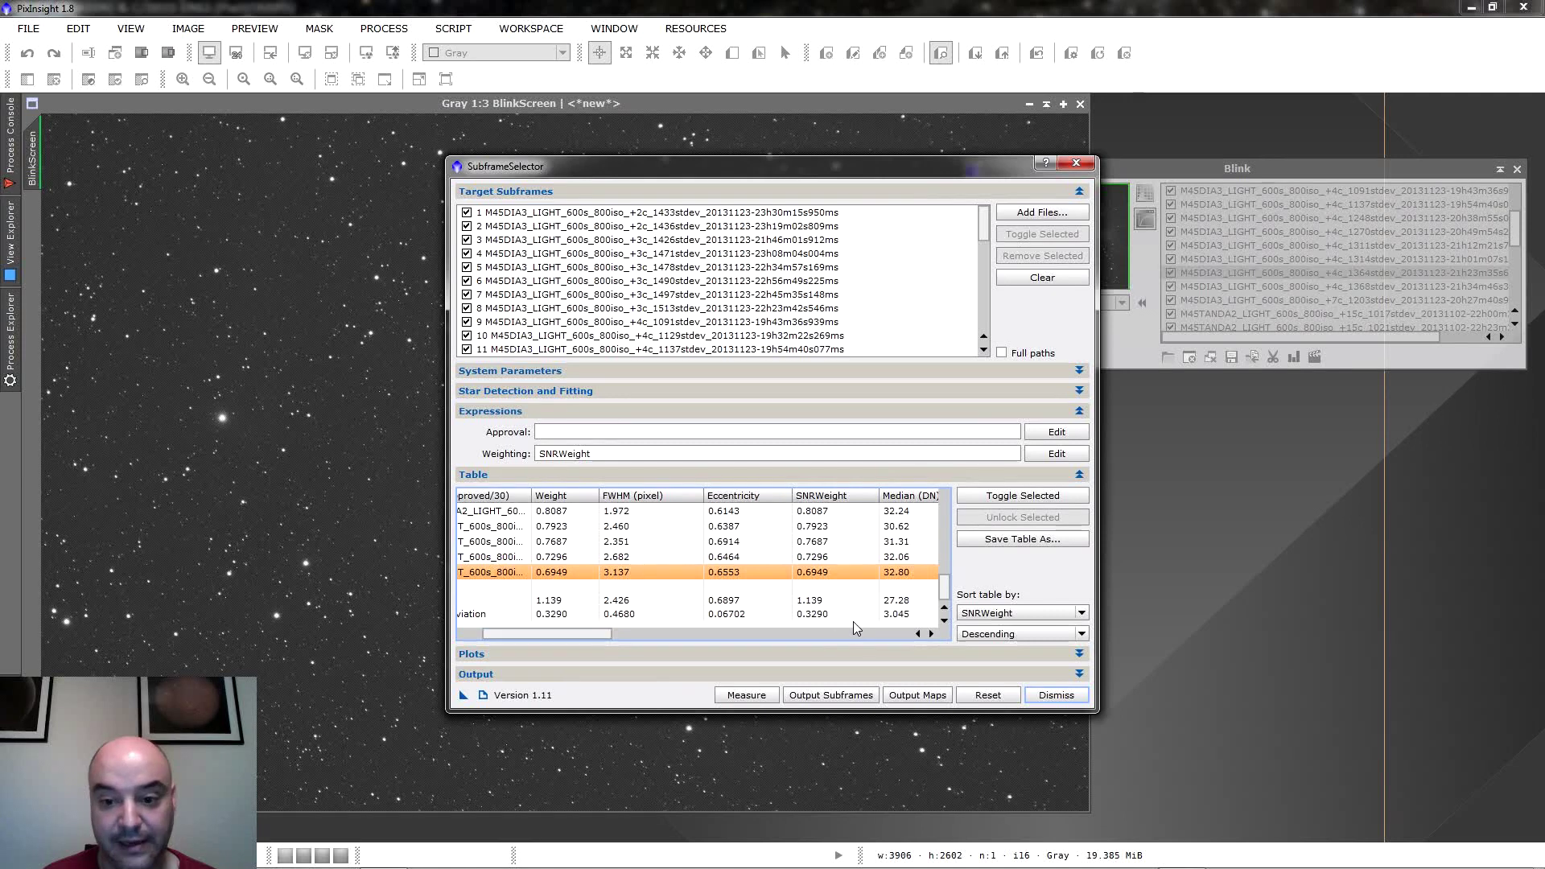
Sort the measurement table by FWHM in ascending order and check the subframe with the lowest value.
left_click(1044, 615)
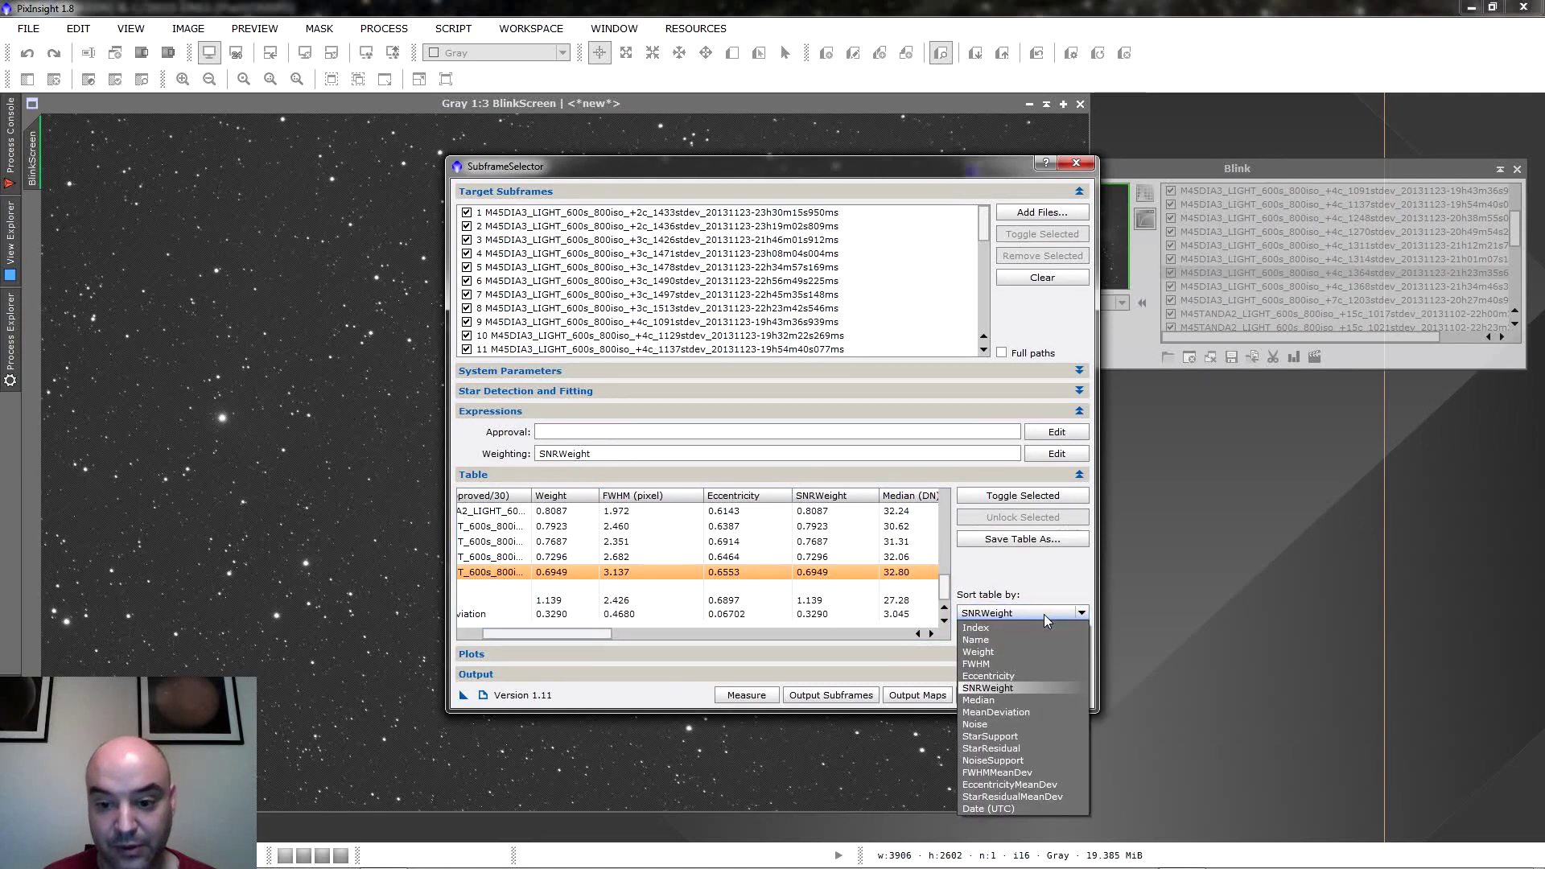
left_click(1022, 660)
left_click(999, 637)
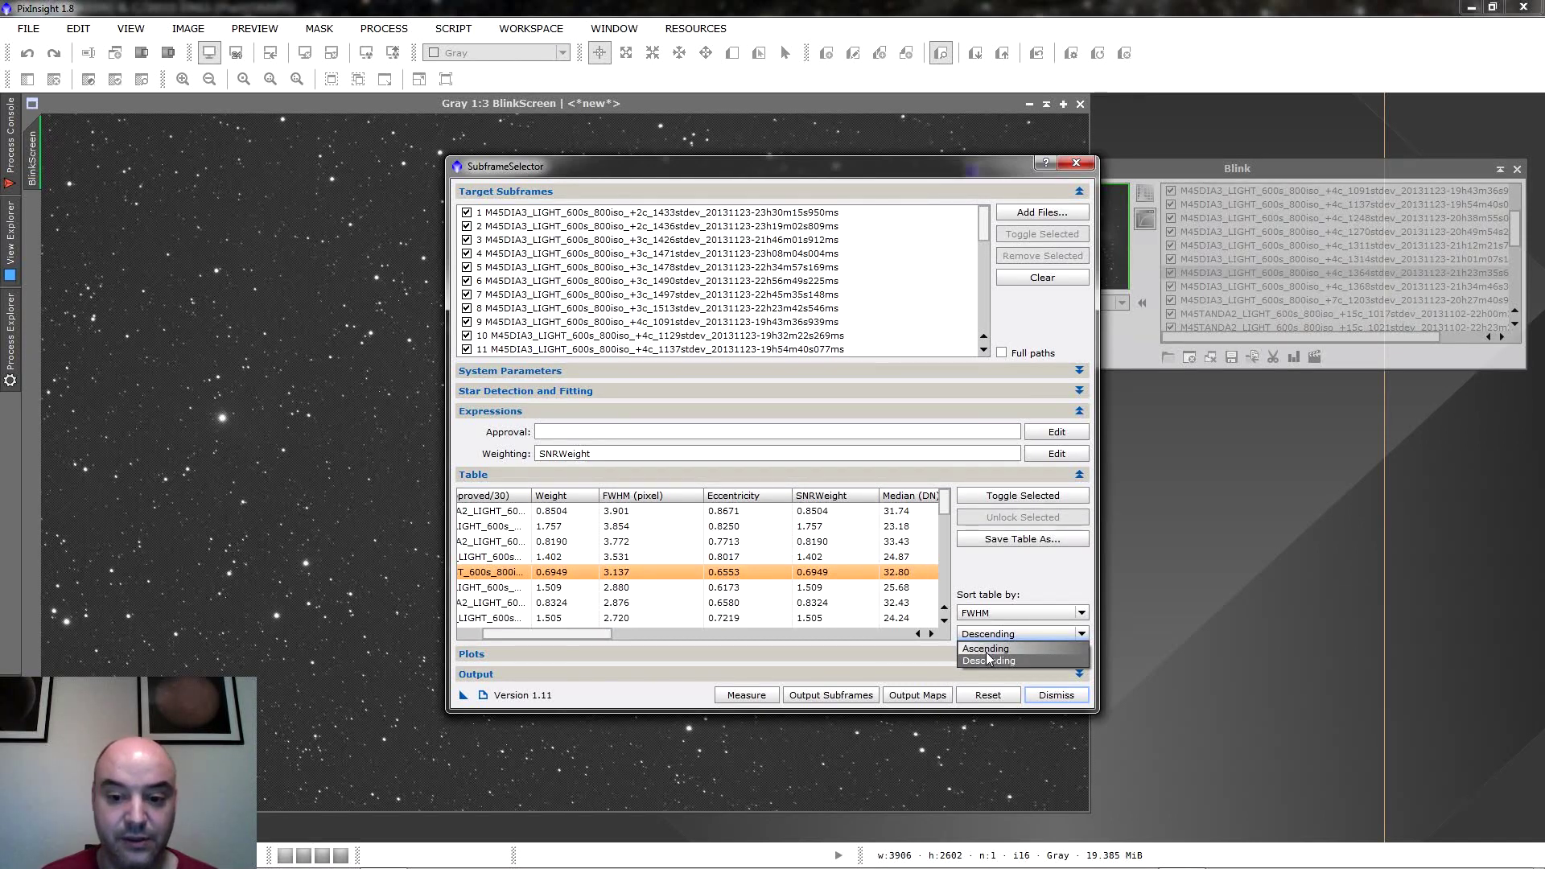
left_click(987, 651)
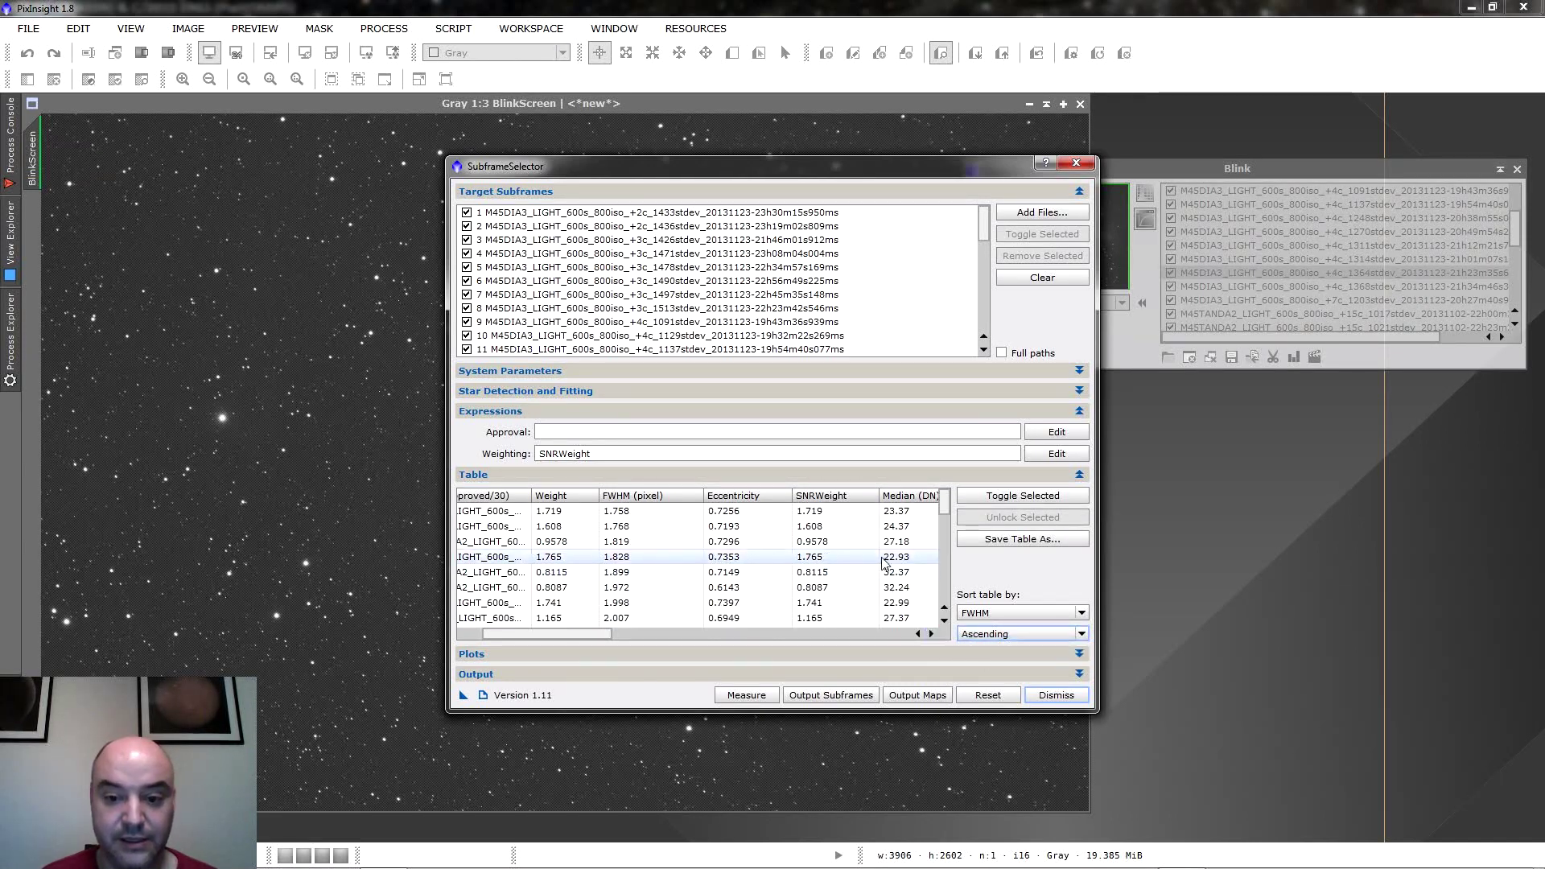
left_click(623, 510)
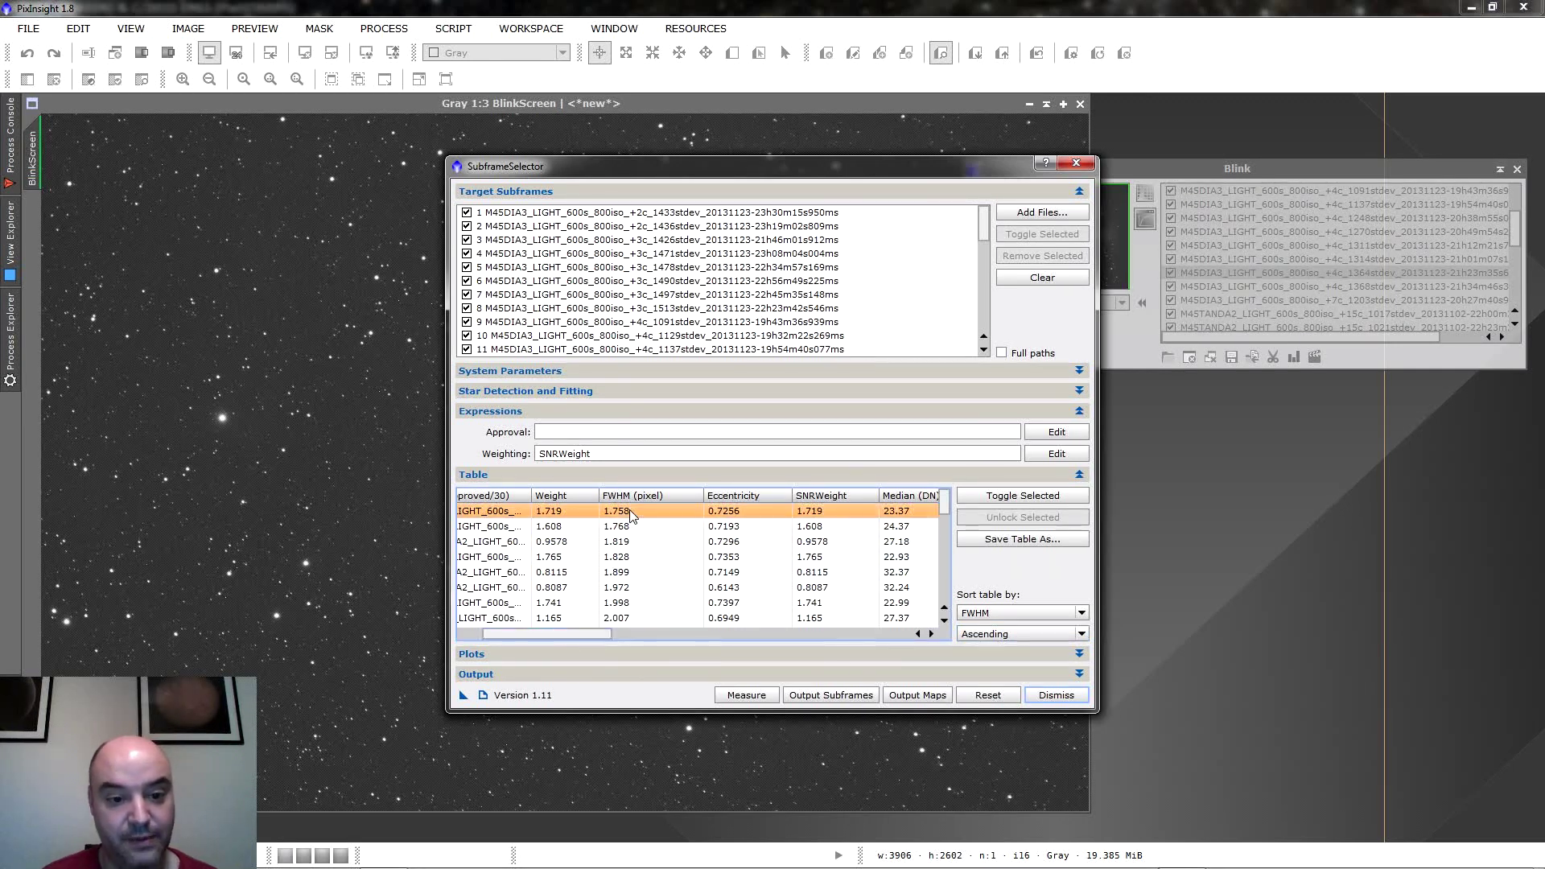
left_click_drag(585, 635, 550, 639)
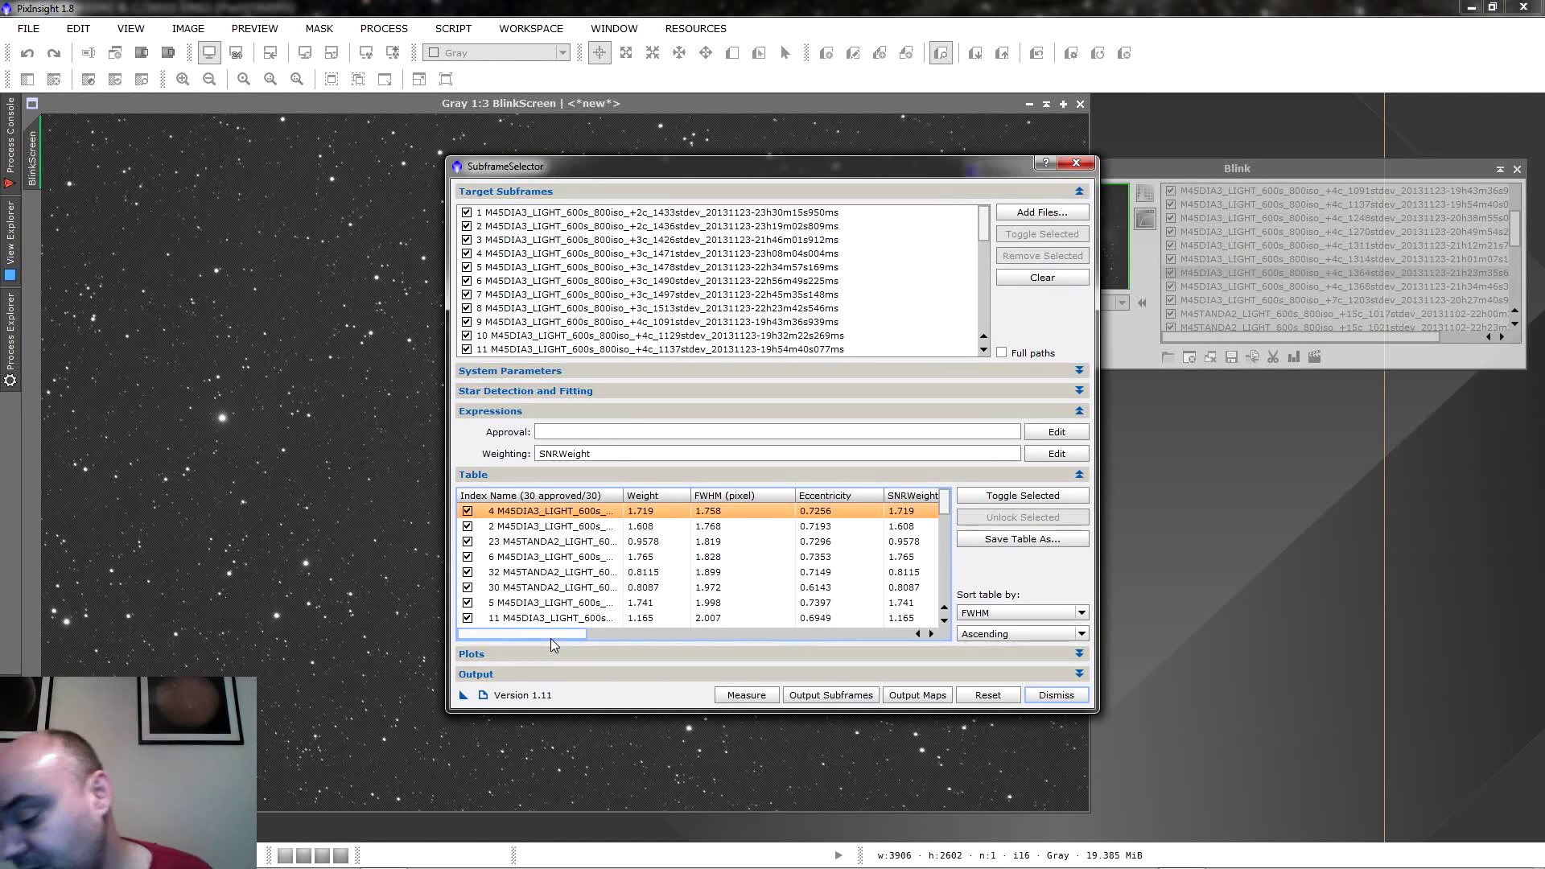
Expand the Output settings and unapprove subframes 31 and 8, the two with the highest FWHM.
left_click(618, 678)
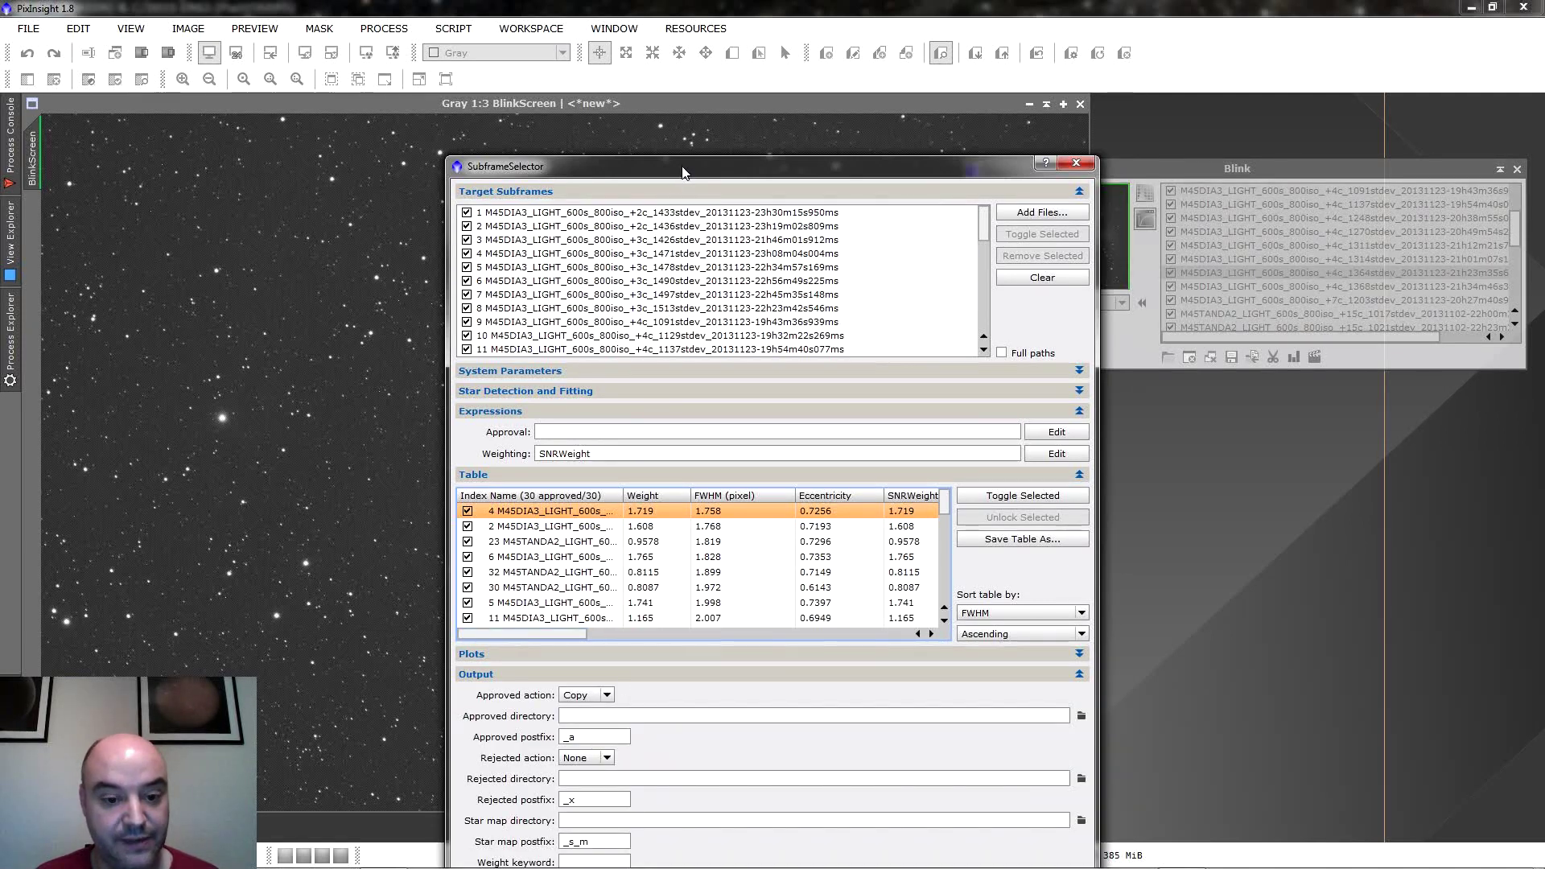
left_click_drag(682, 174, 674, 85)
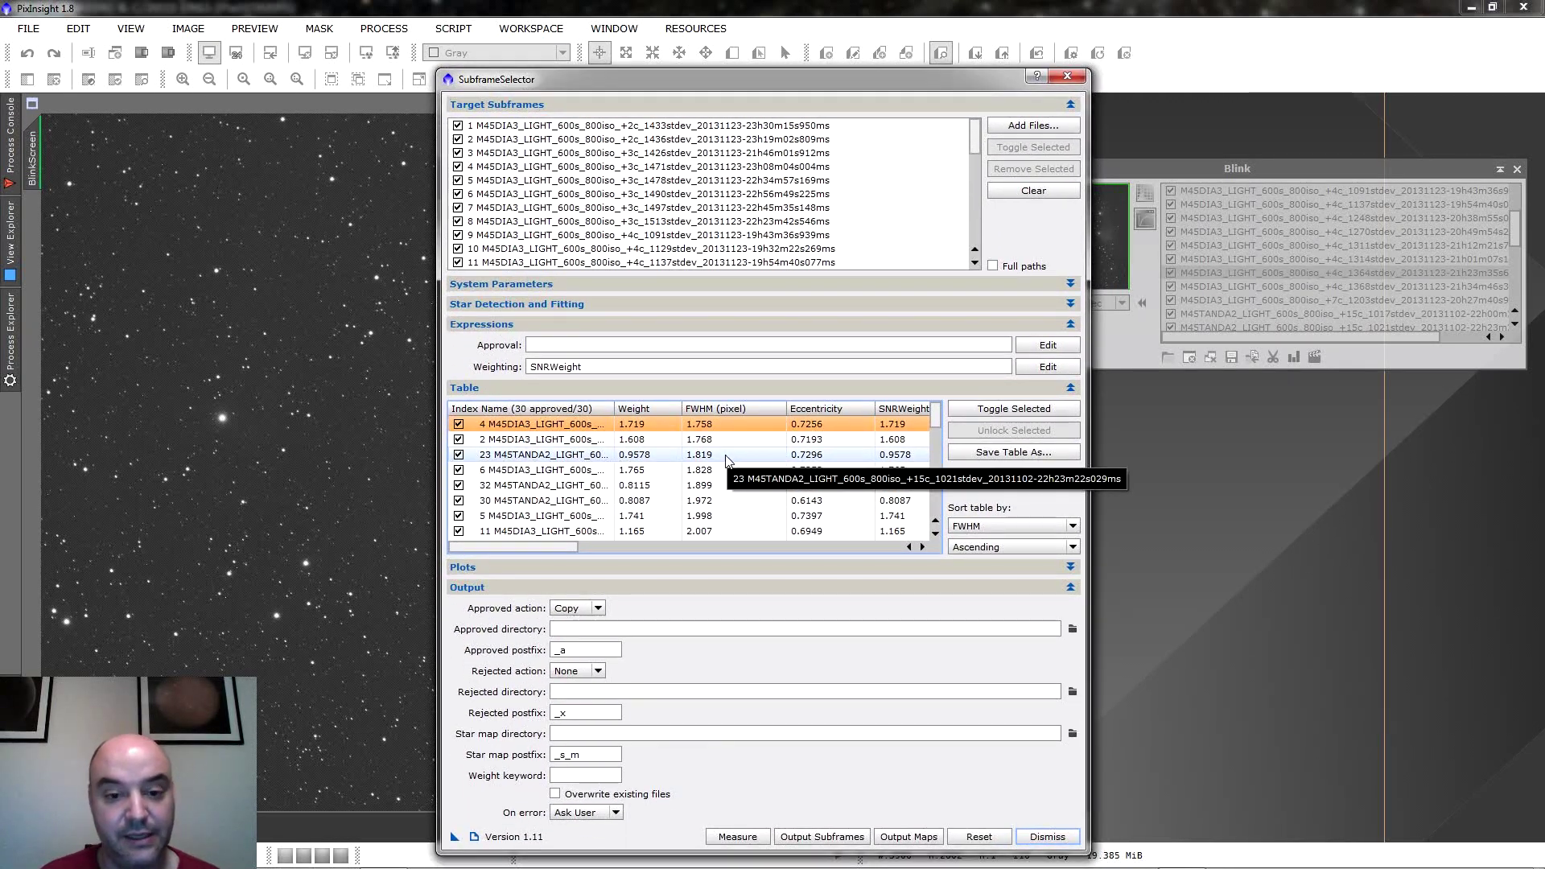
left_click_drag(933, 416, 932, 506)
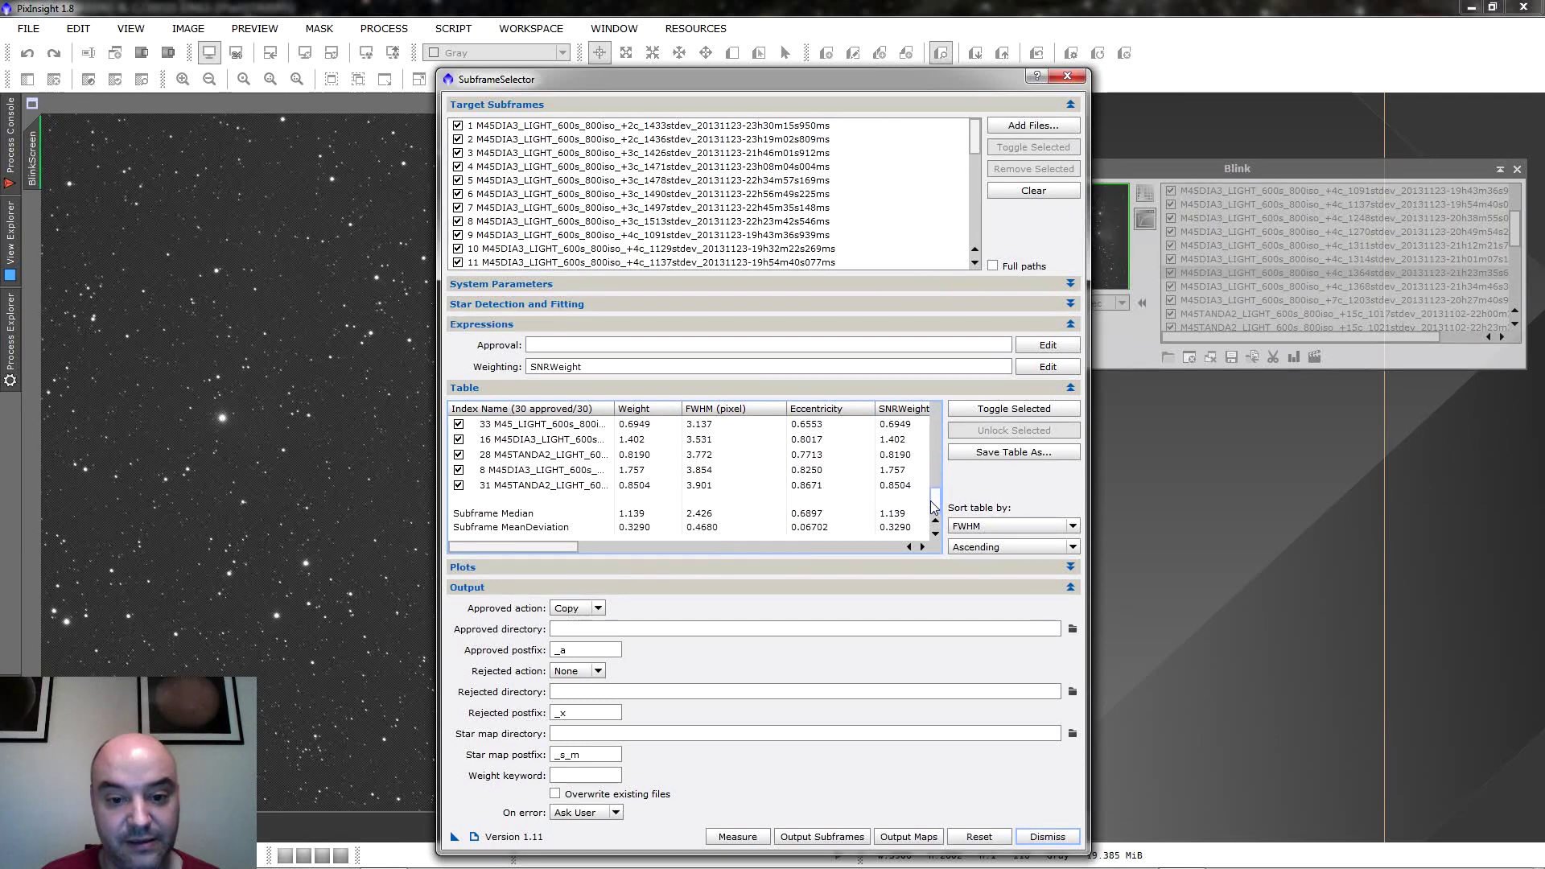
left_click(459, 484)
left_click(458, 470)
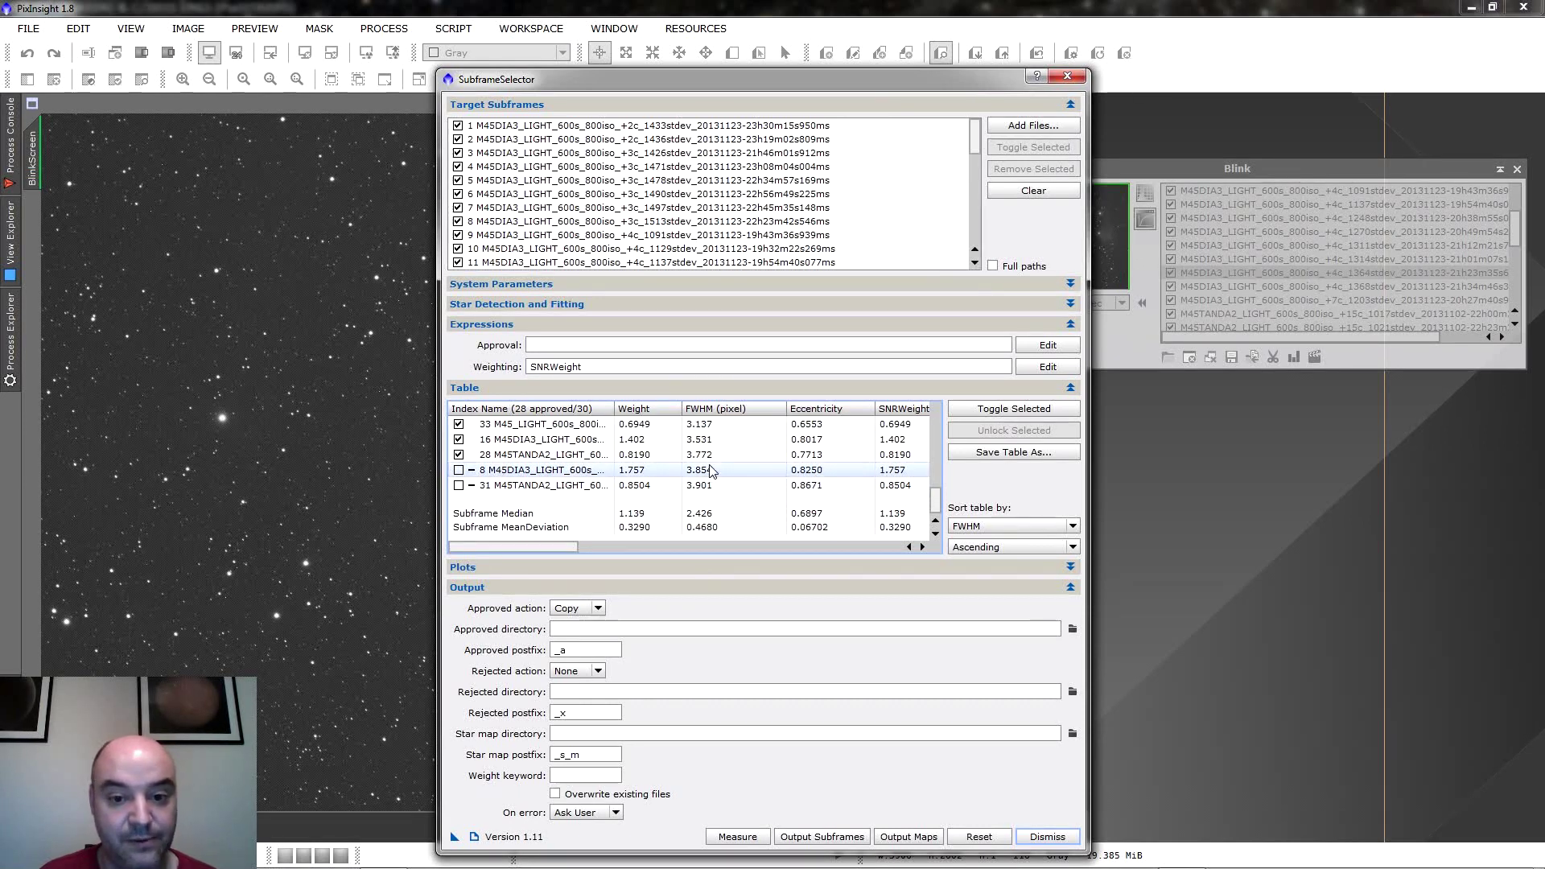
Sort the measurement table by SNRWeight in descending order and check the values of the rejected subframe 8.
left_click(991, 527)
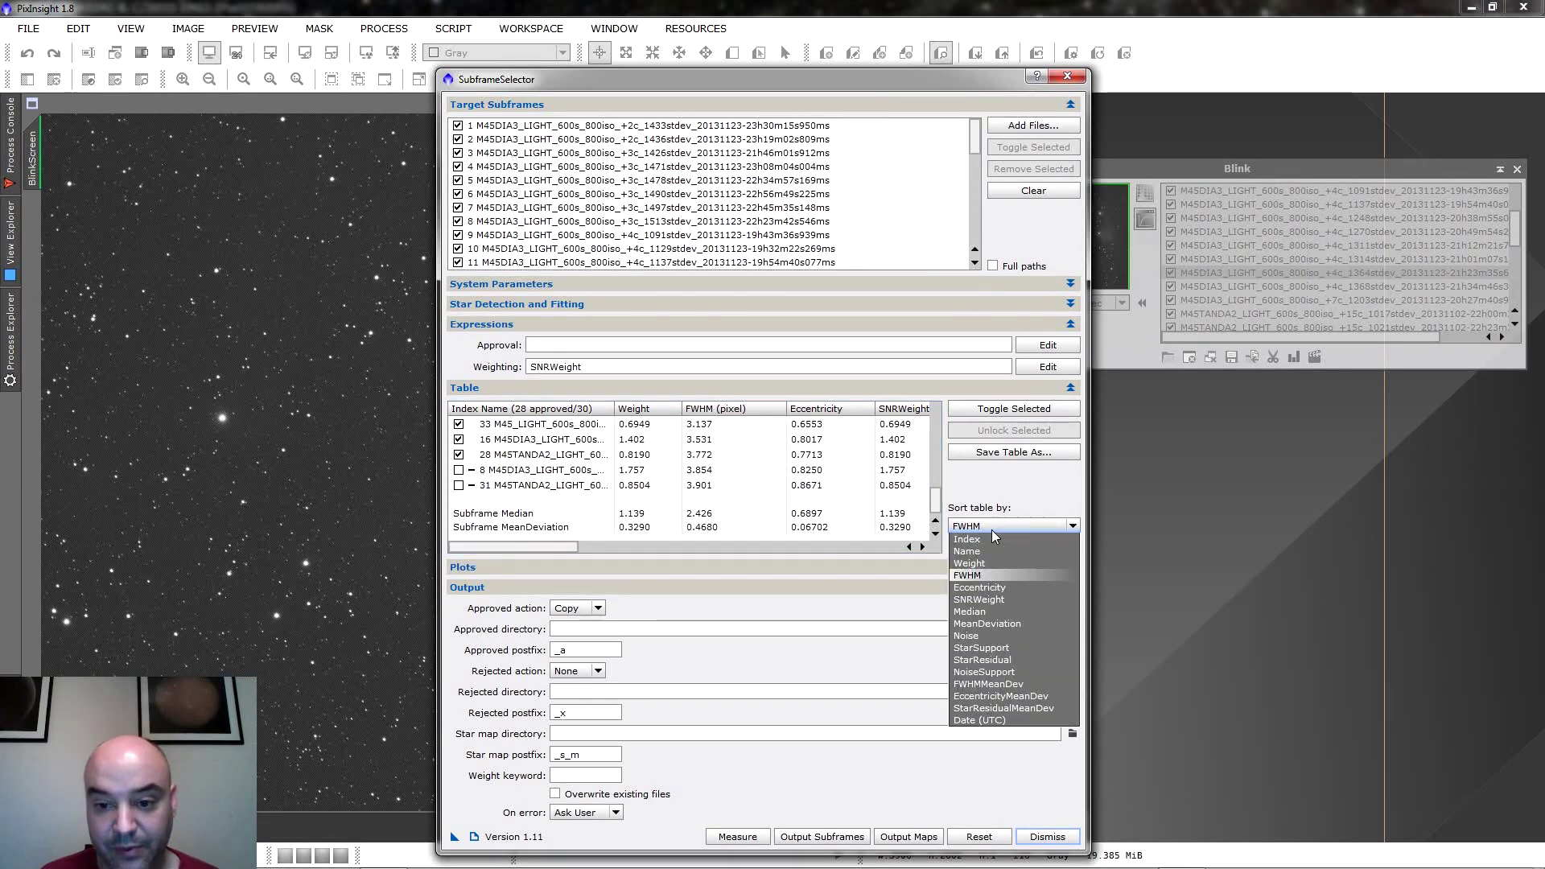
left_click(979, 601)
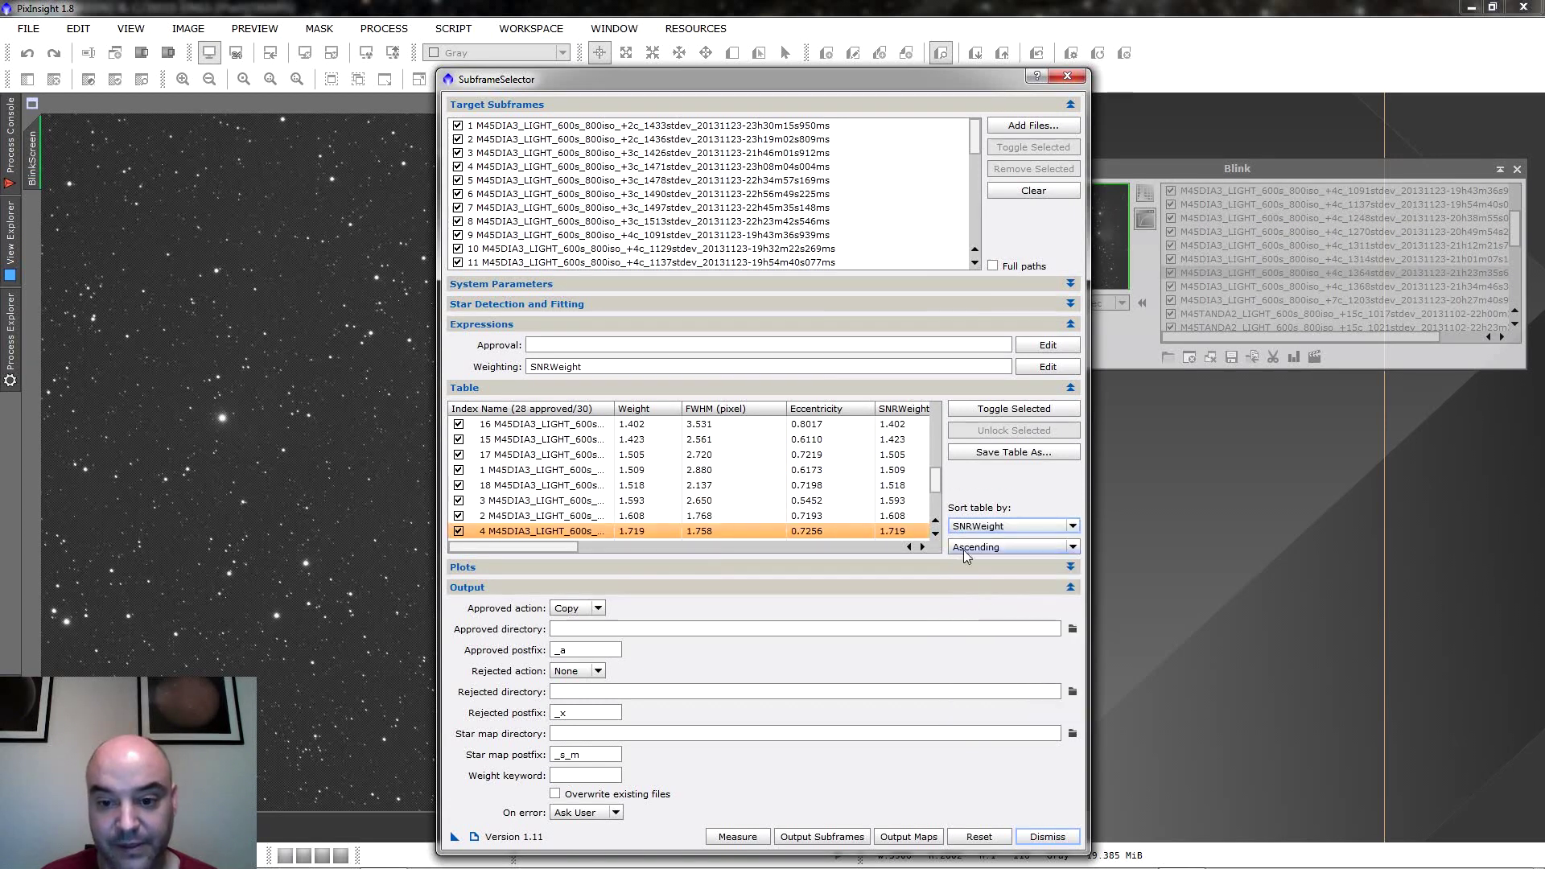
left_click(979, 551)
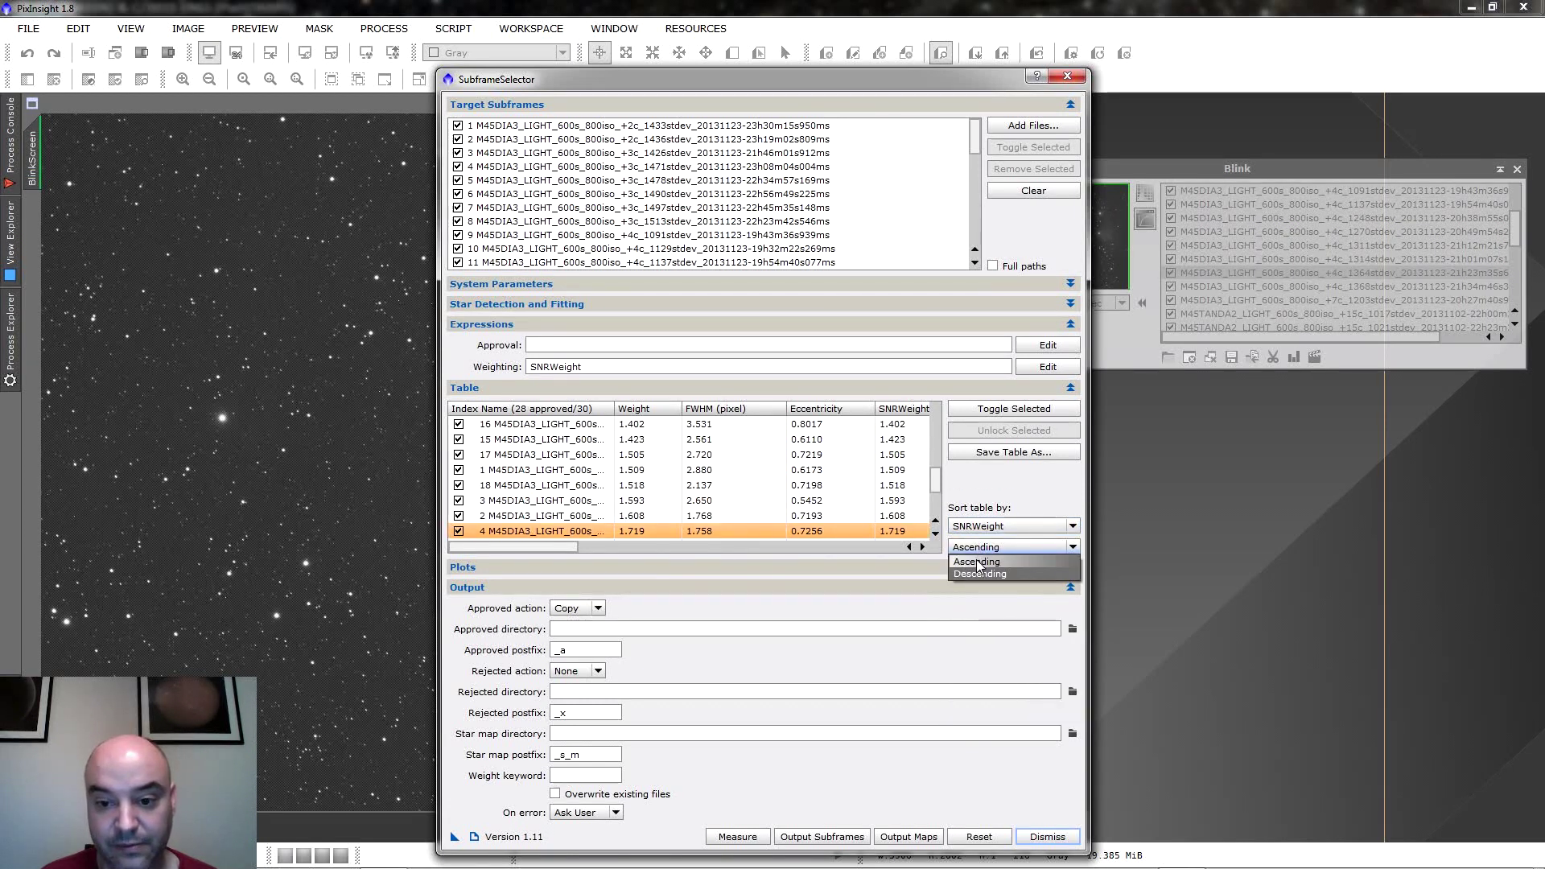
left_click(979, 574)
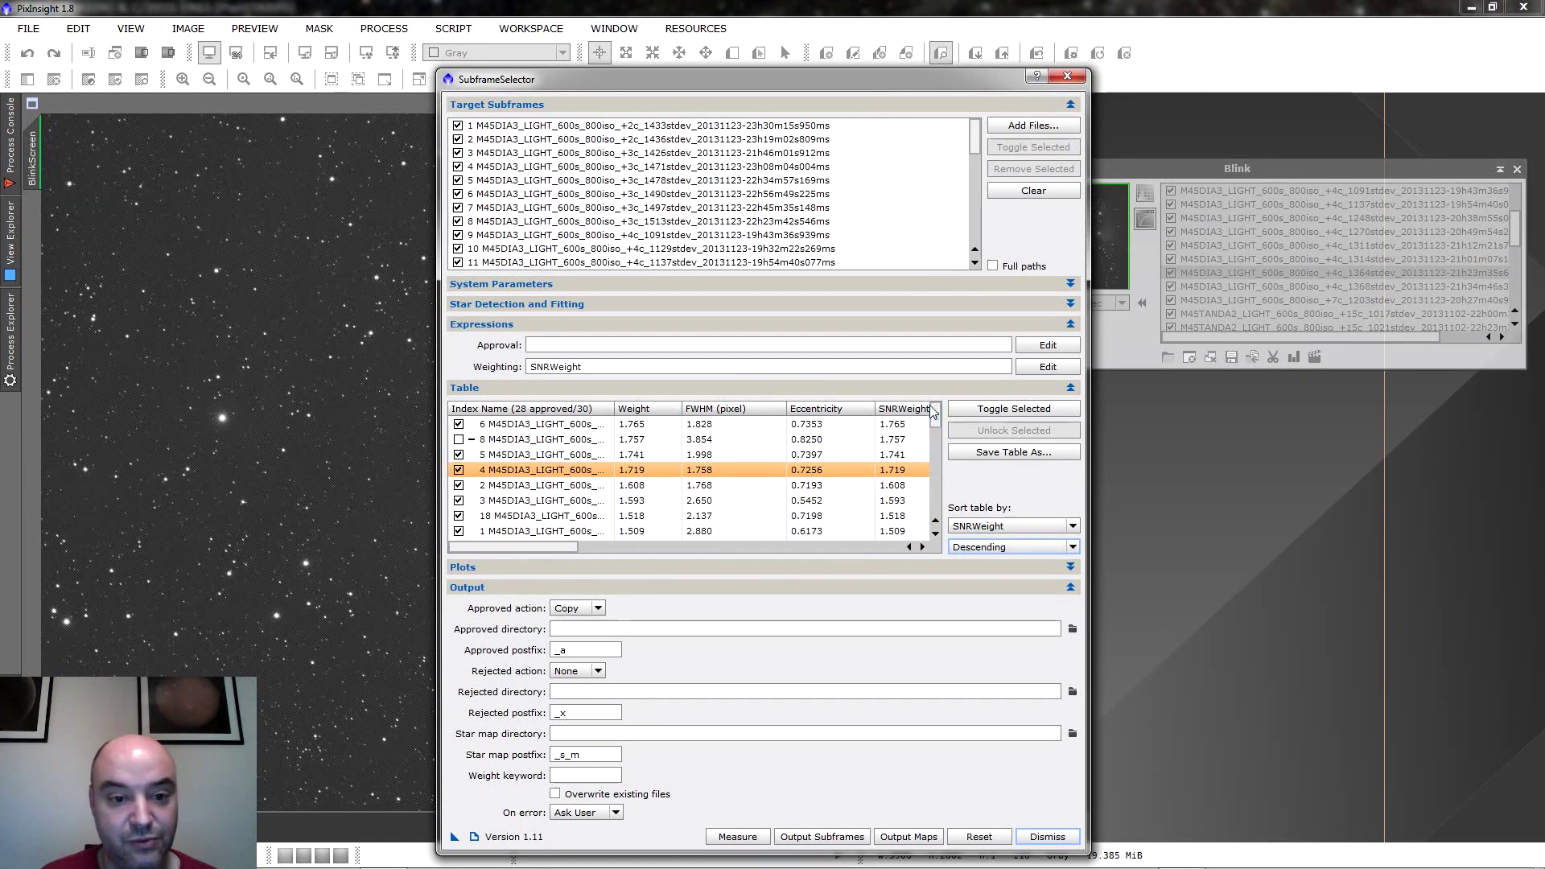
left_click_drag(555, 546, 592, 548)
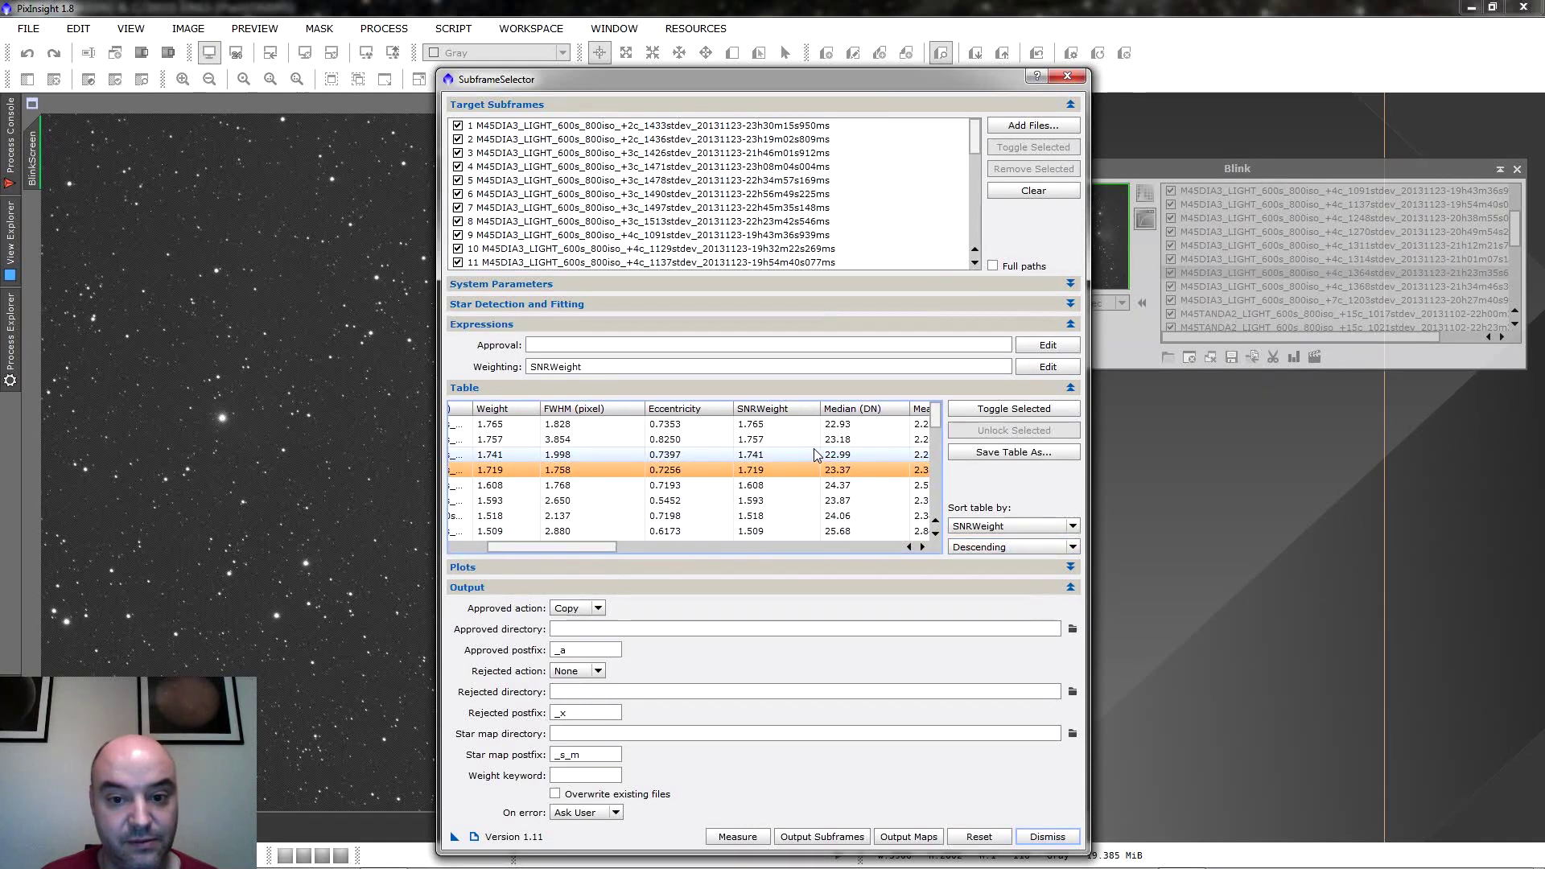
left_click(750, 441)
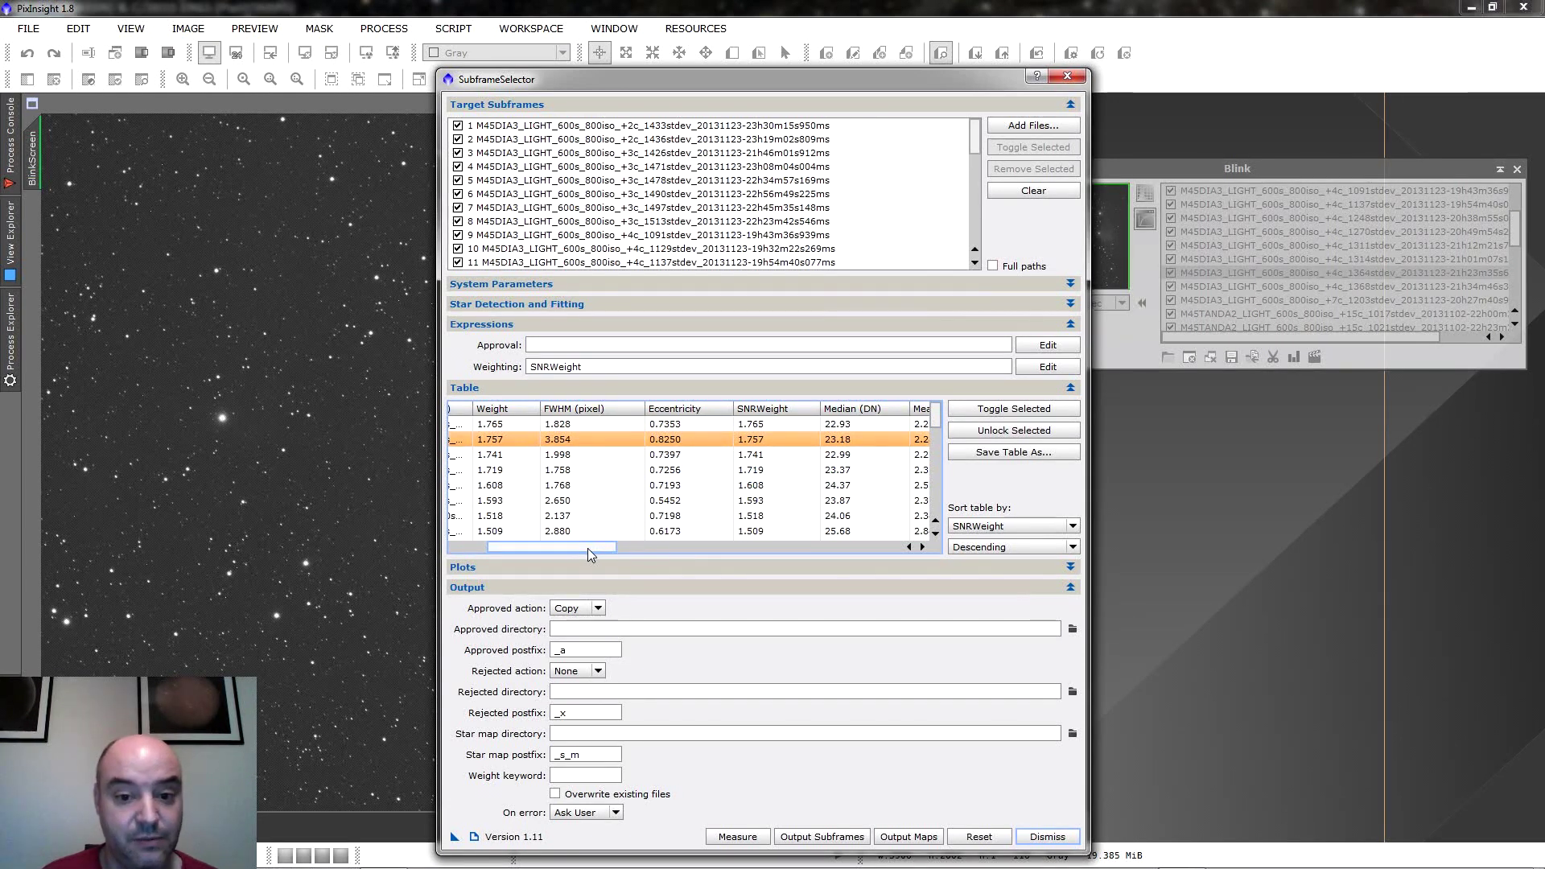
left_click_drag(587, 548, 533, 556)
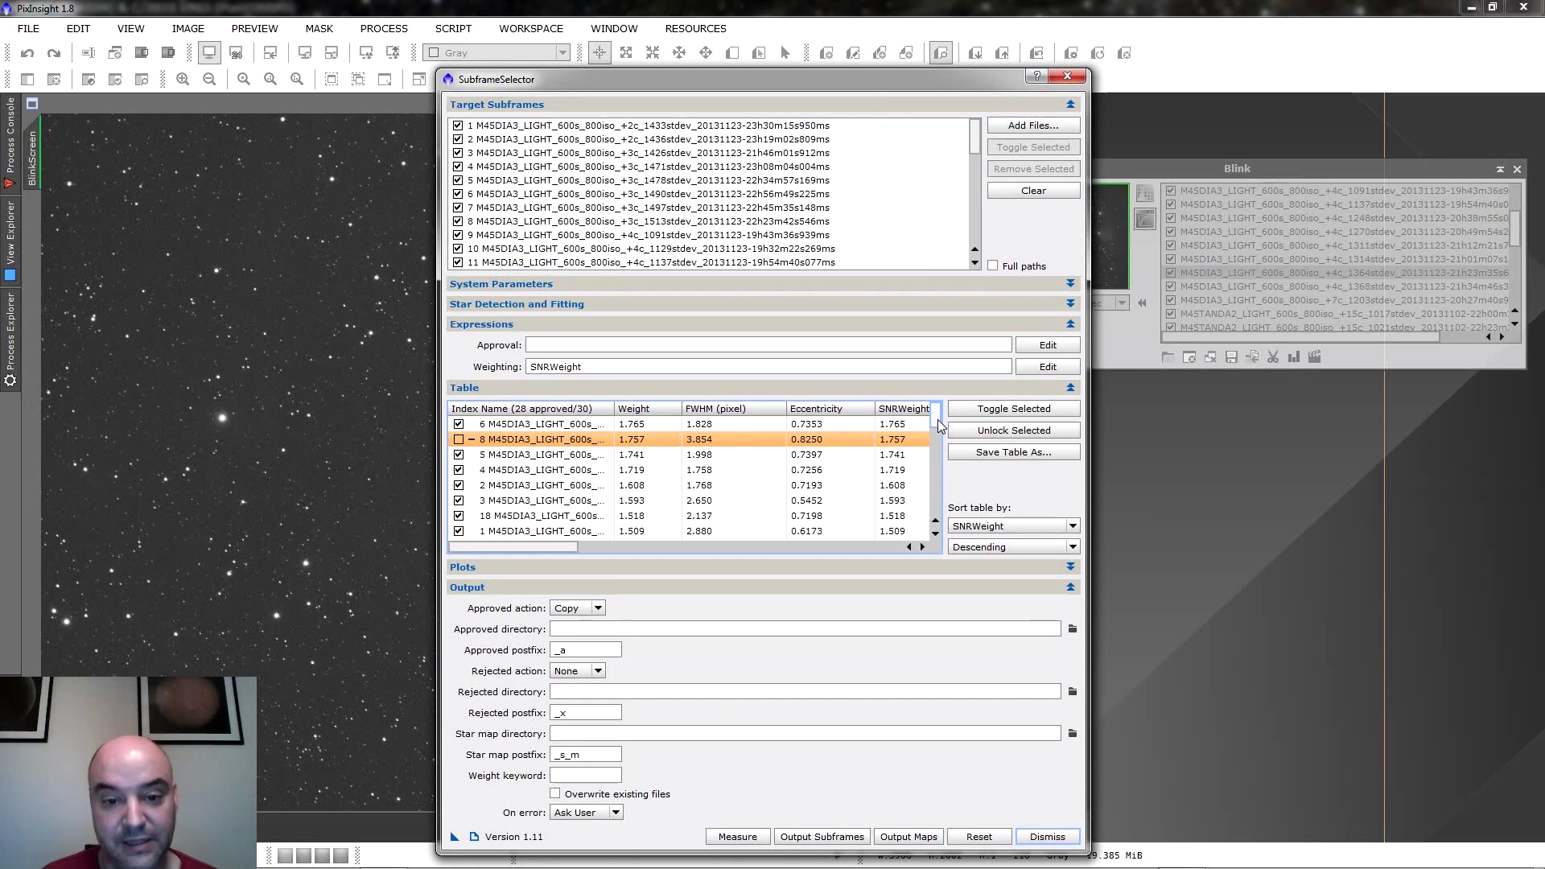
Unapprove subframes 33 and 34, the two with the lowest SNRWeight.
left_click(936, 533)
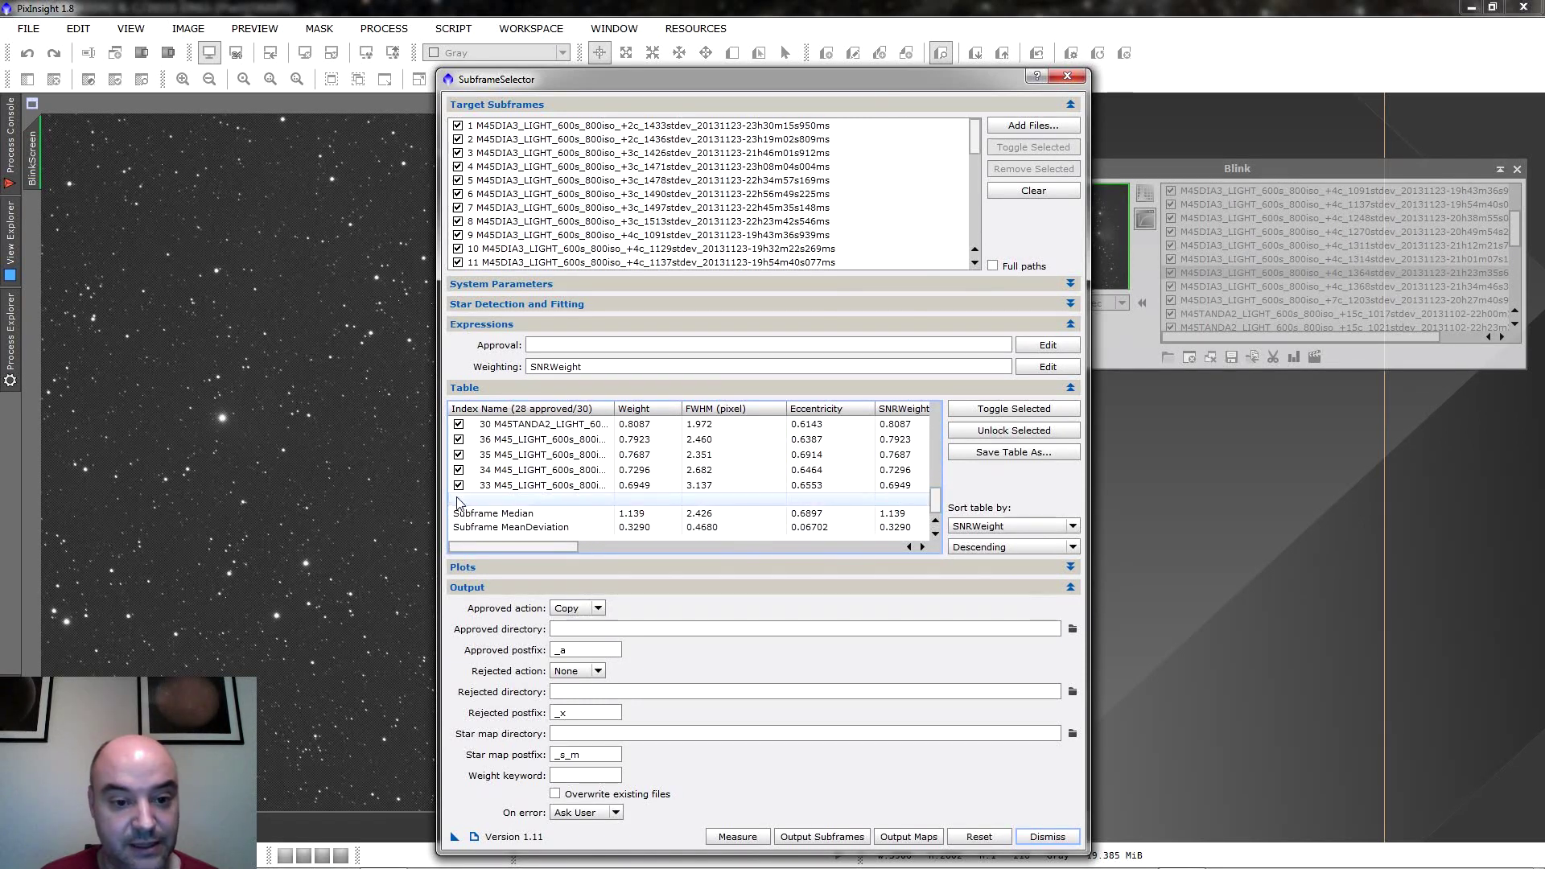
left_click(460, 485)
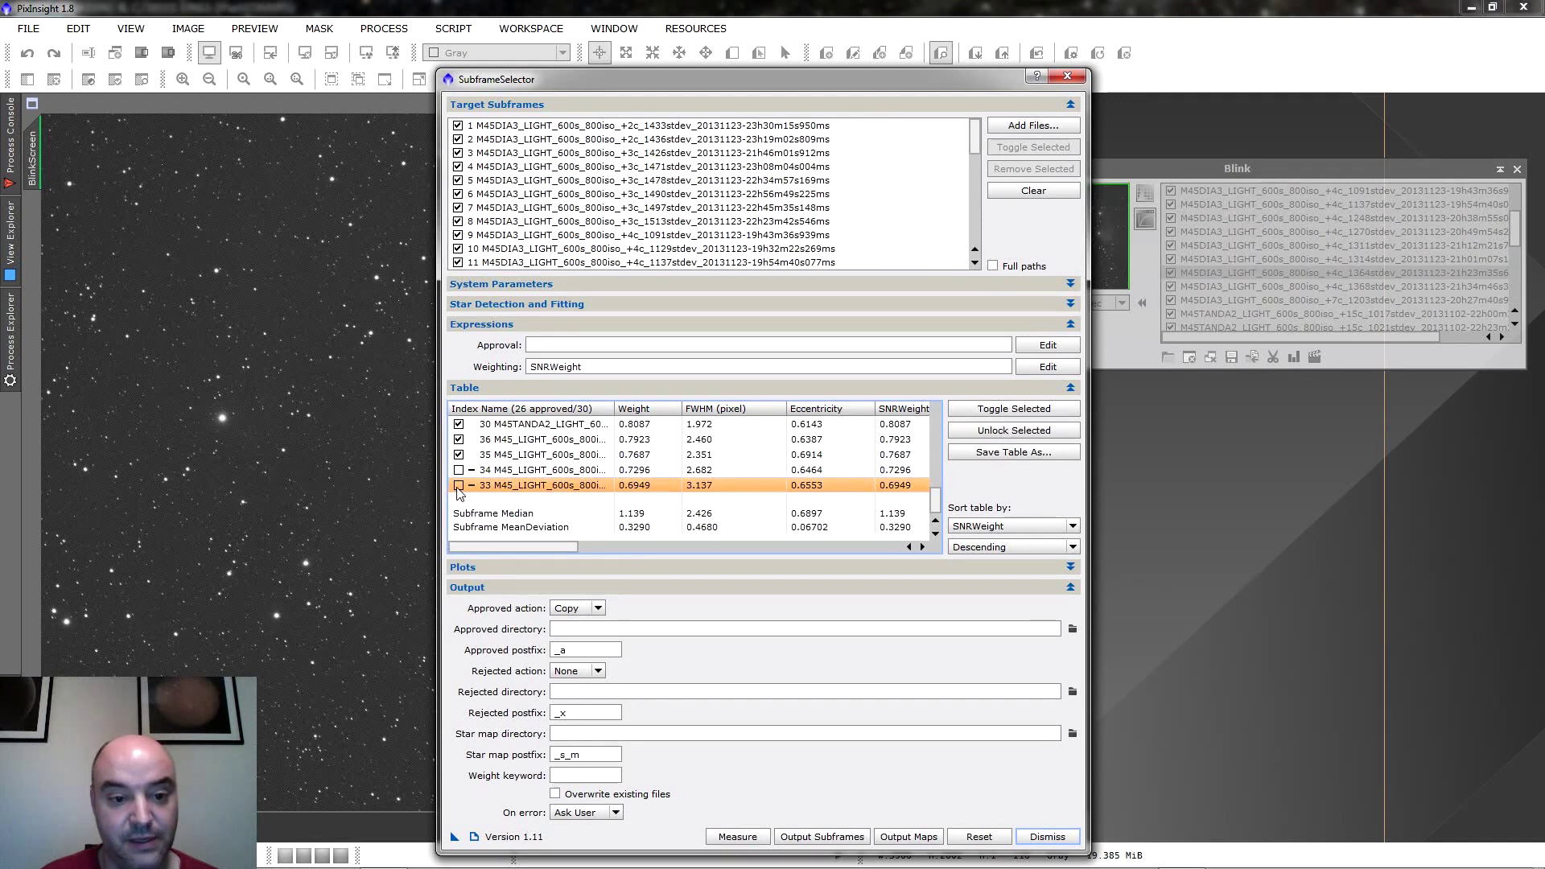
Look over the rejected frames' remaining measurements and review the full list of target subframes.
left_click_drag(553, 546, 576, 546)
left_click(613, 629)
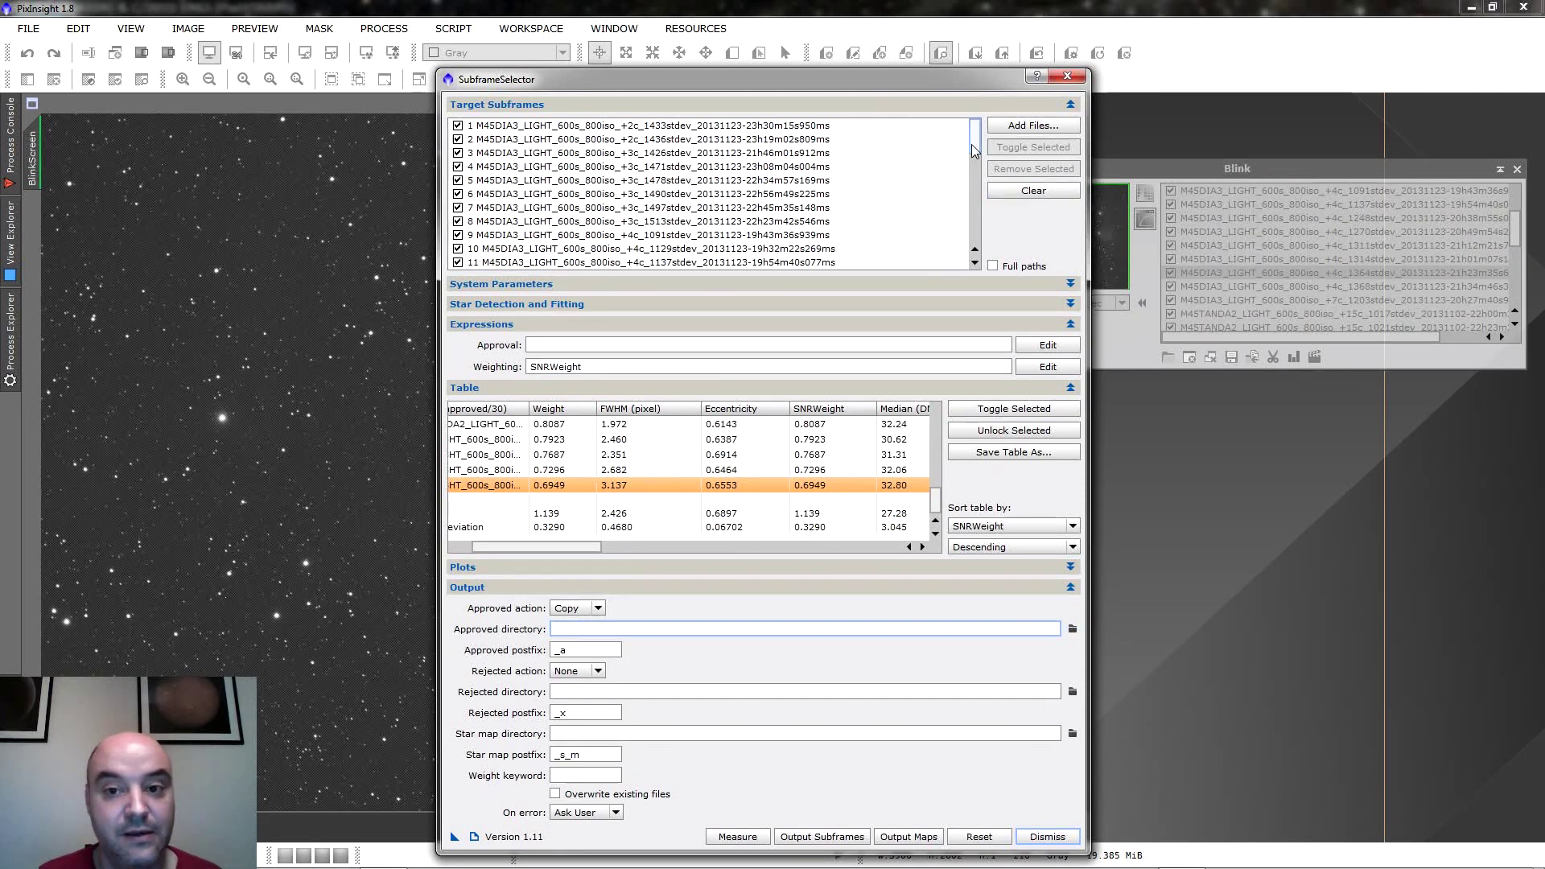
left_click_drag(972, 143, 977, 225)
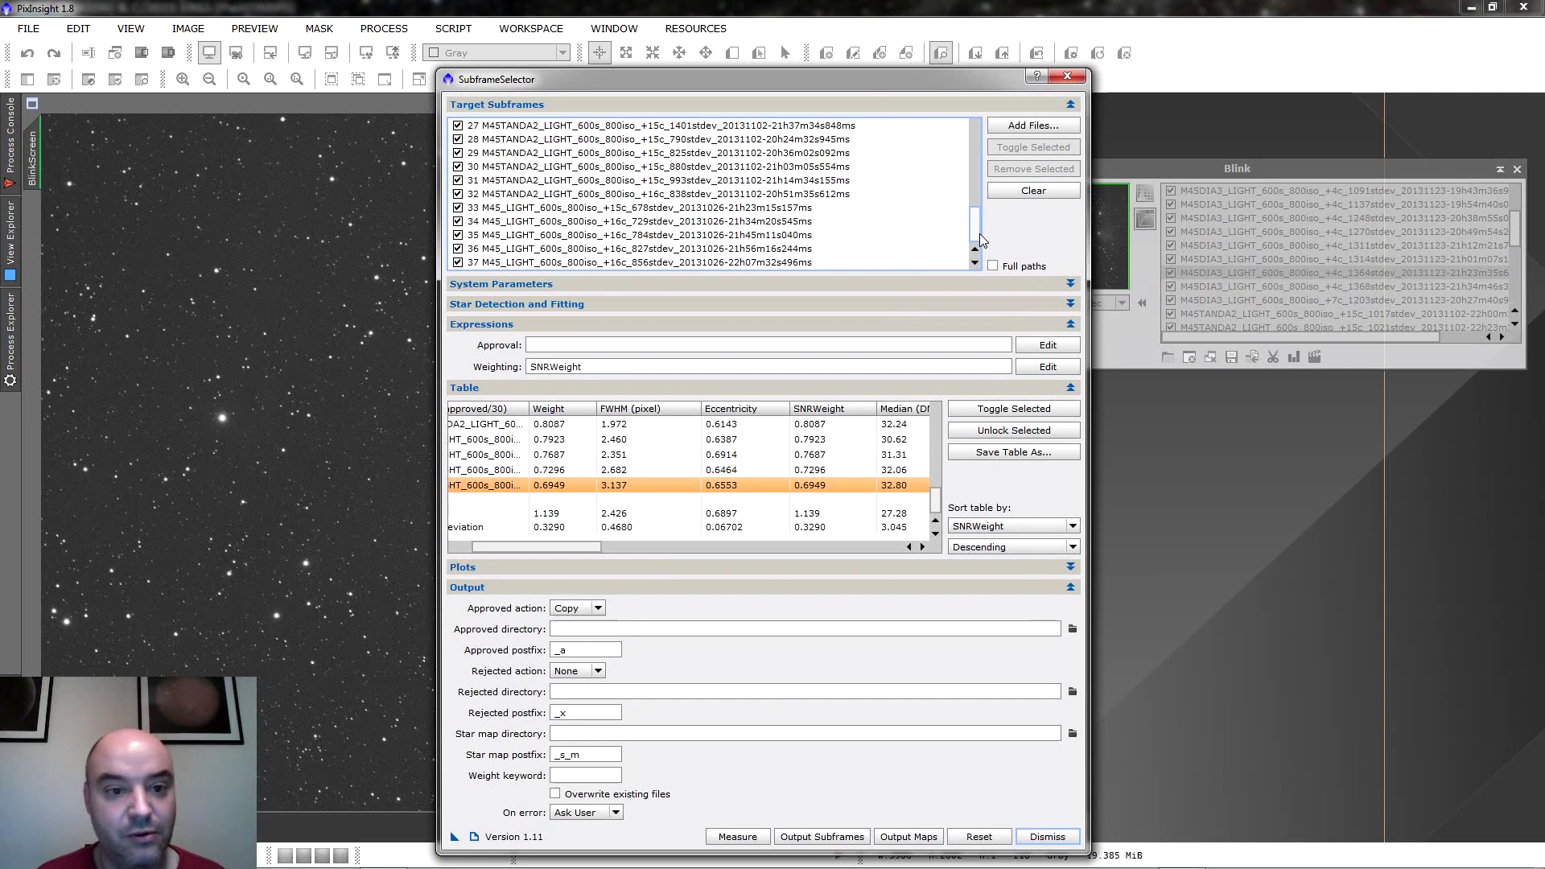
left_click_drag(978, 231, 976, 150)
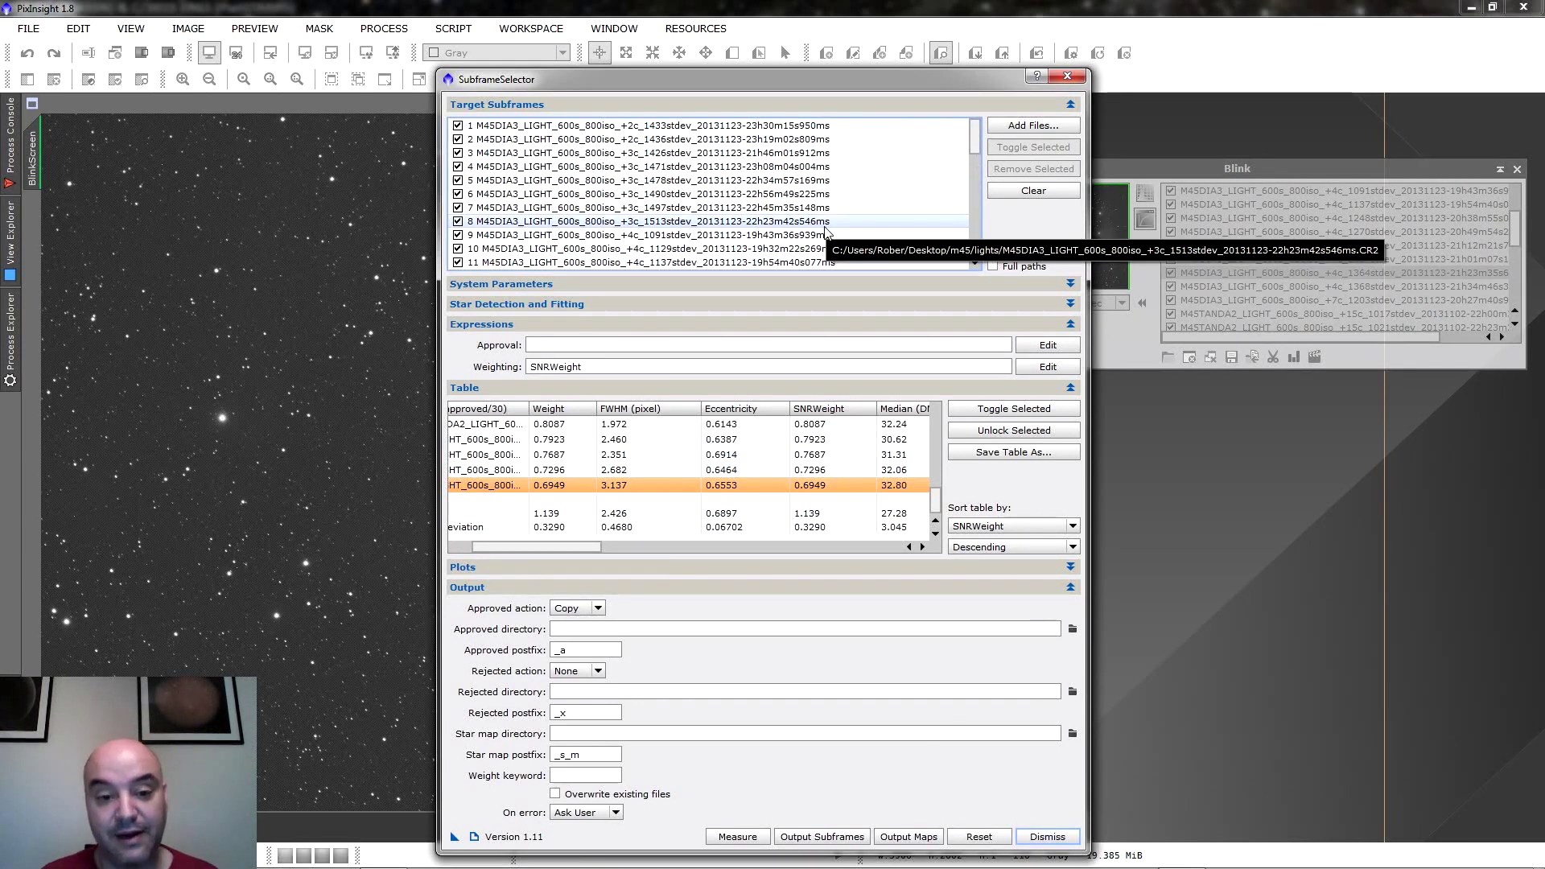
left_click_drag(529, 548, 451, 562)
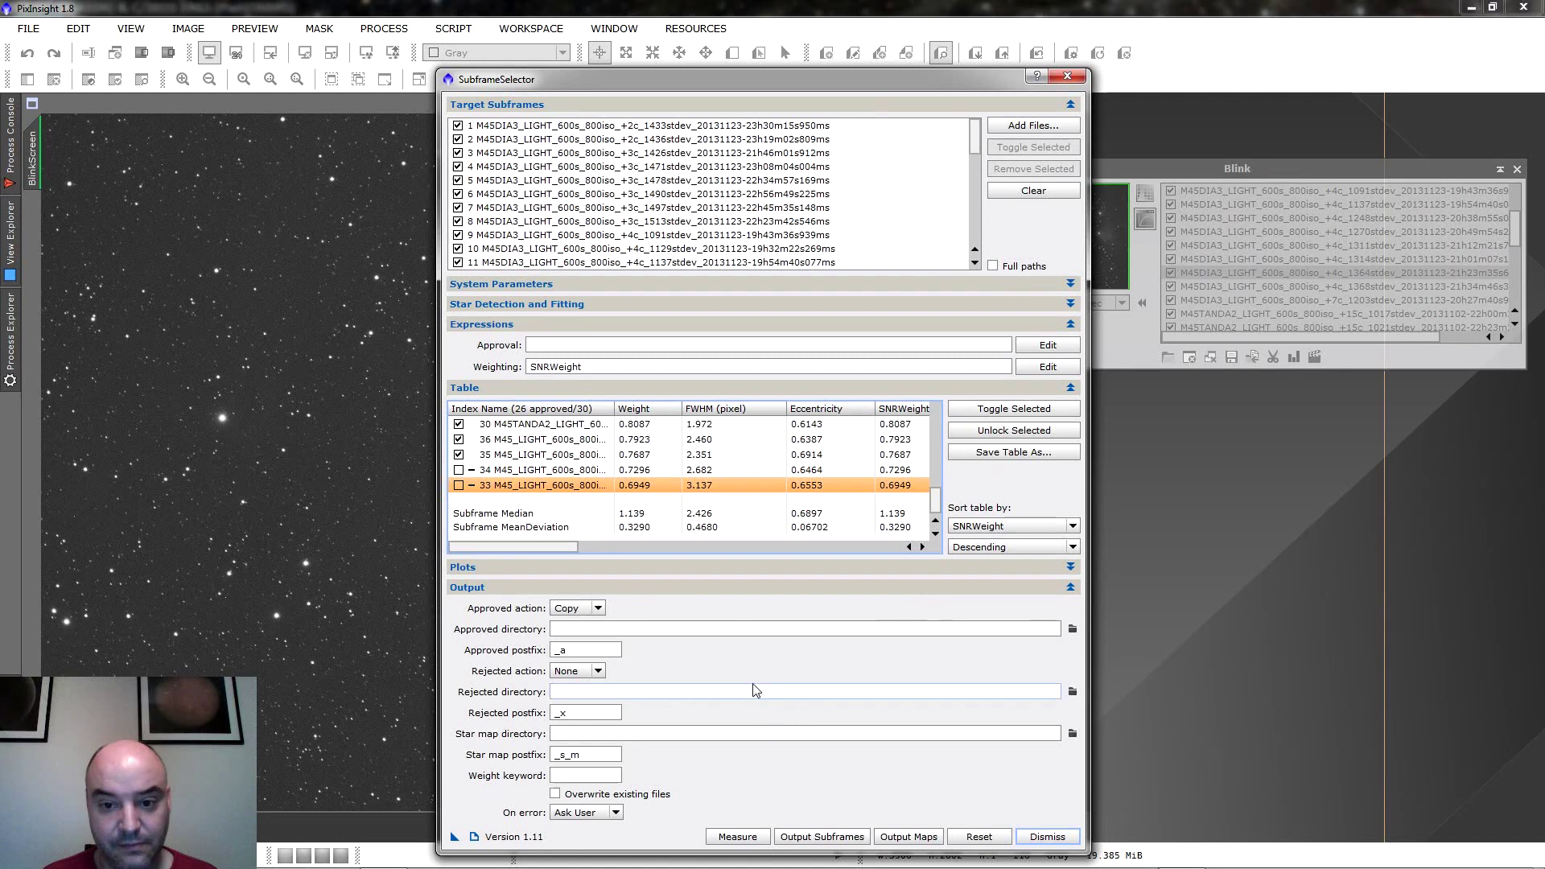
Reapply the SNRWeight sort in descending order to the measurement table and return to its highest-ranked subframes.
left_click(927, 499)
left_click_drag(935, 505, 938, 414)
left_click_drag(550, 547, 521, 547)
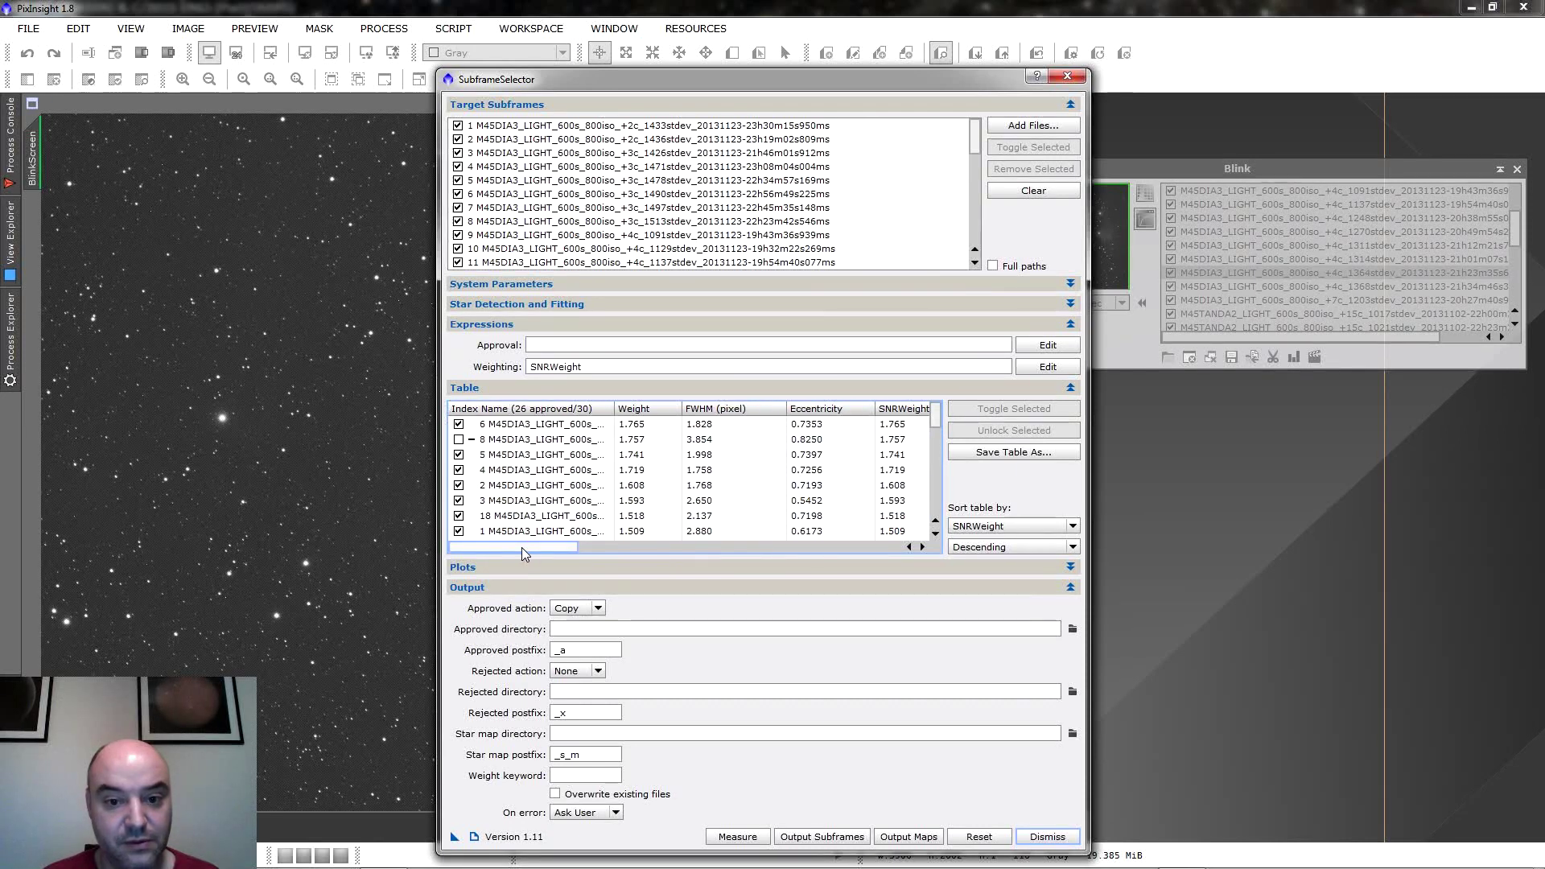
left_click(1002, 527)
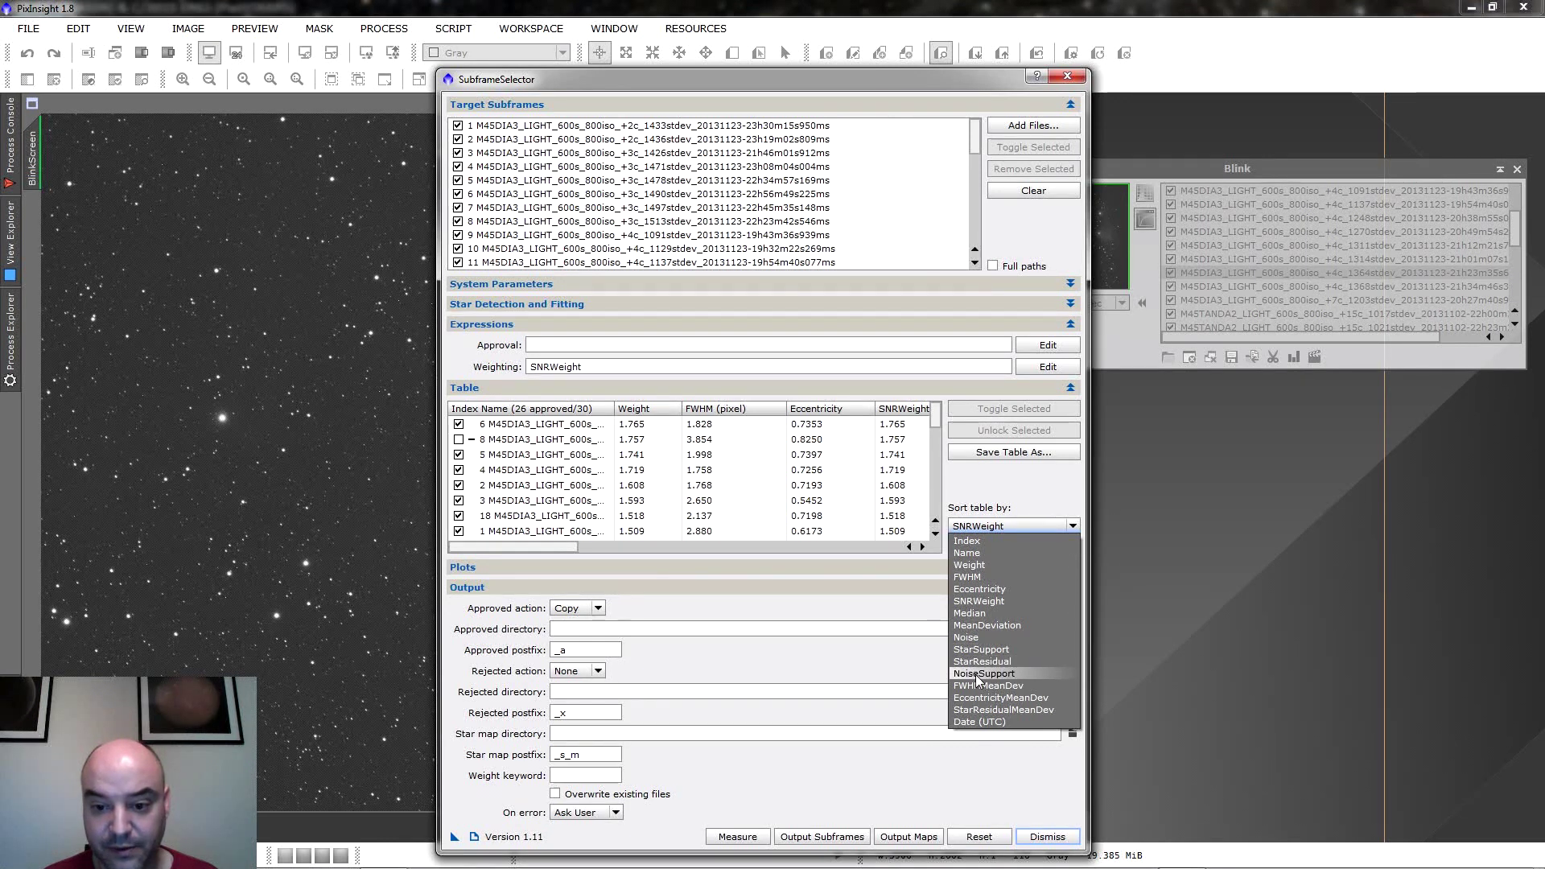
left_click(996, 601)
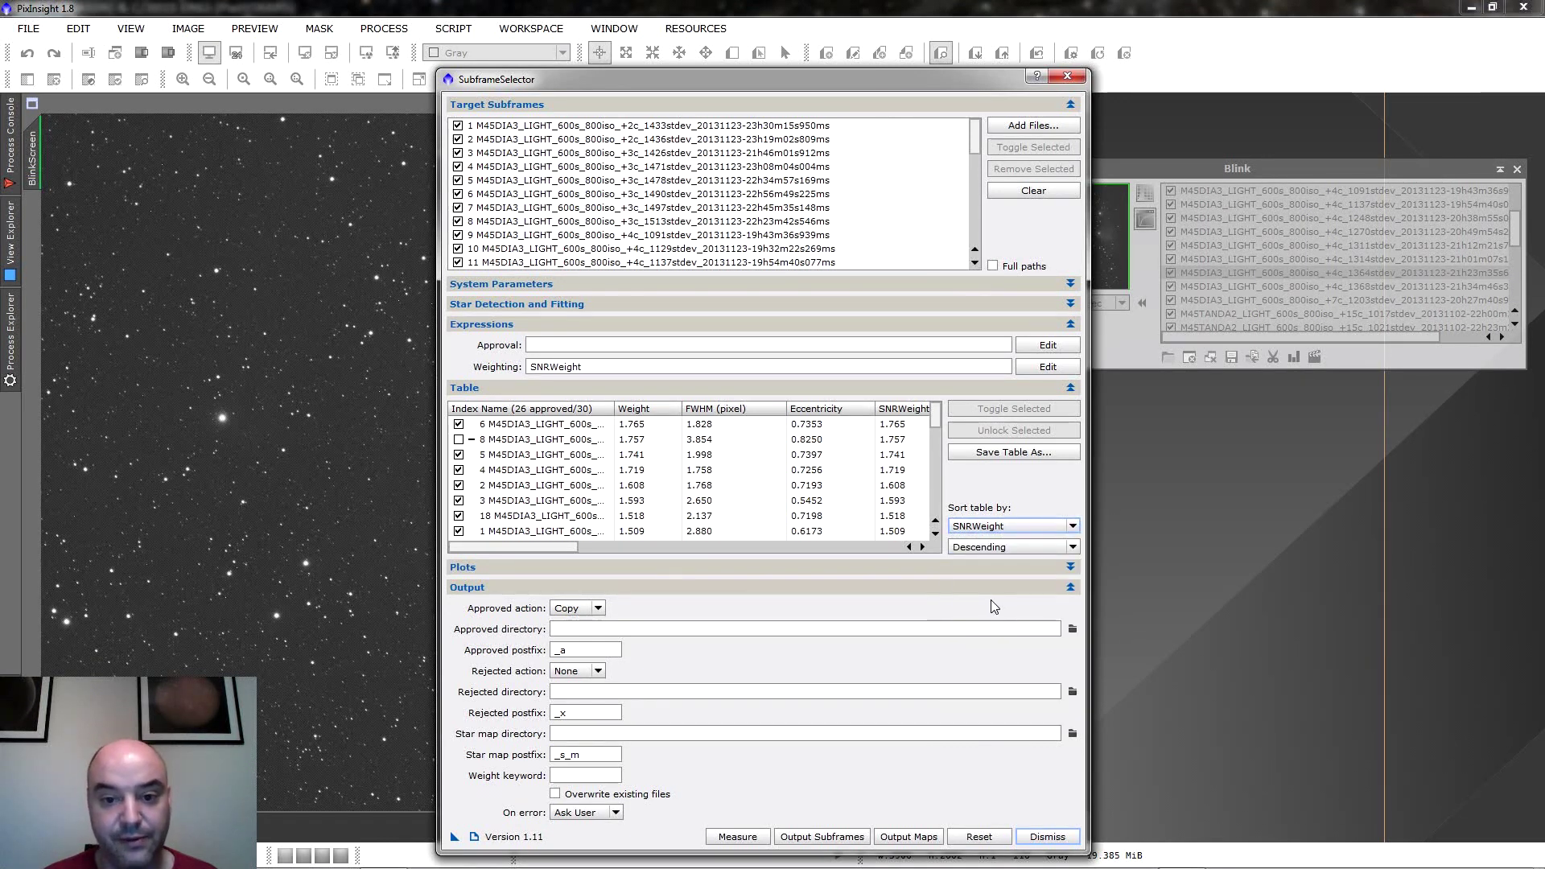
left_click(1009, 549)
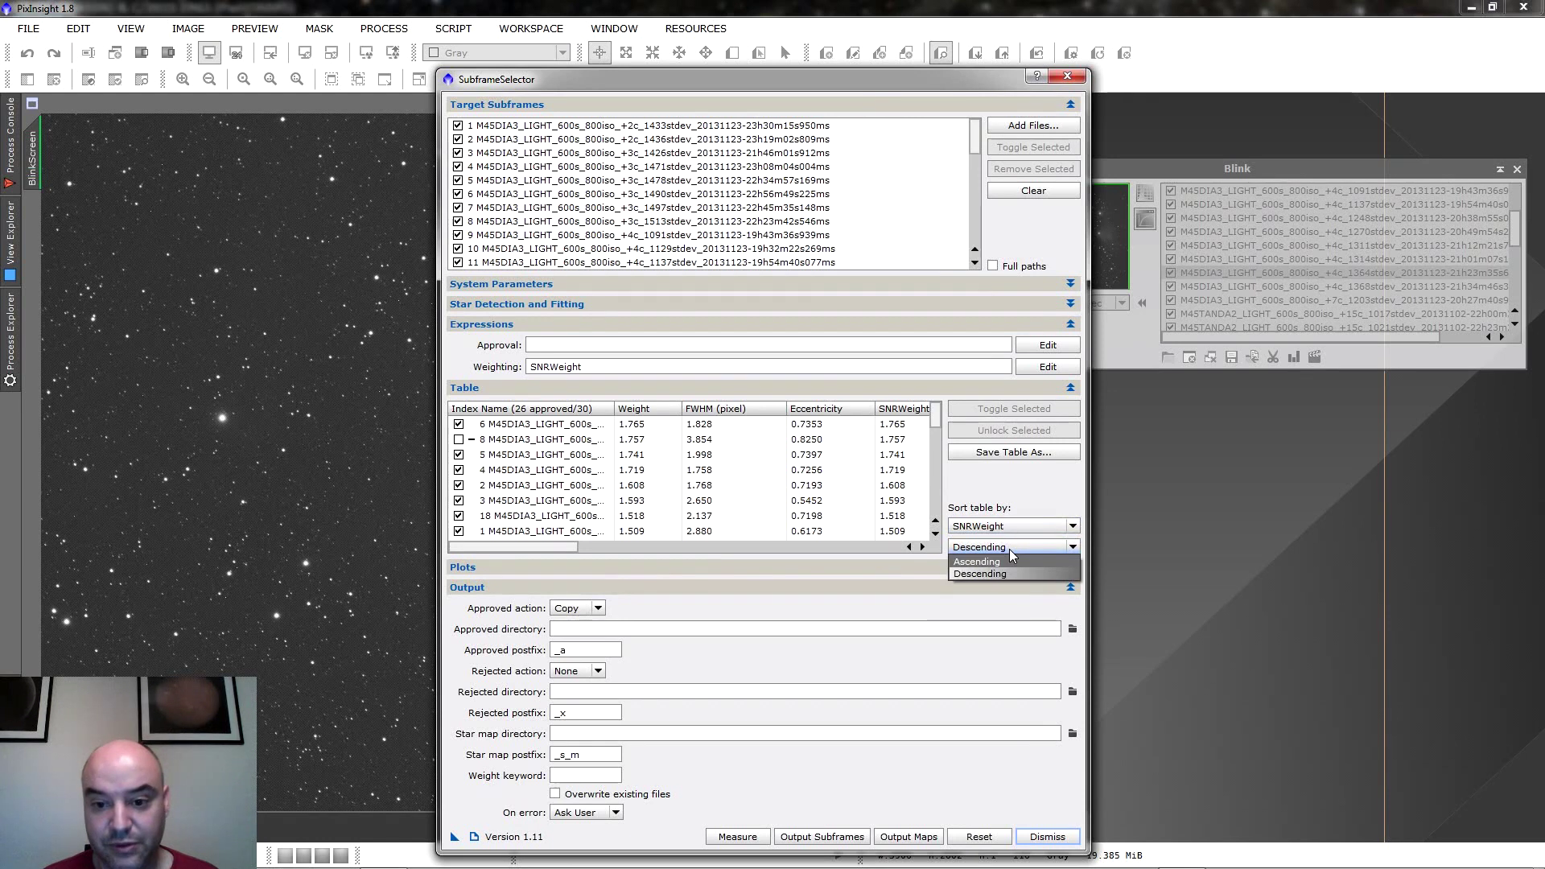
left_click(976, 574)
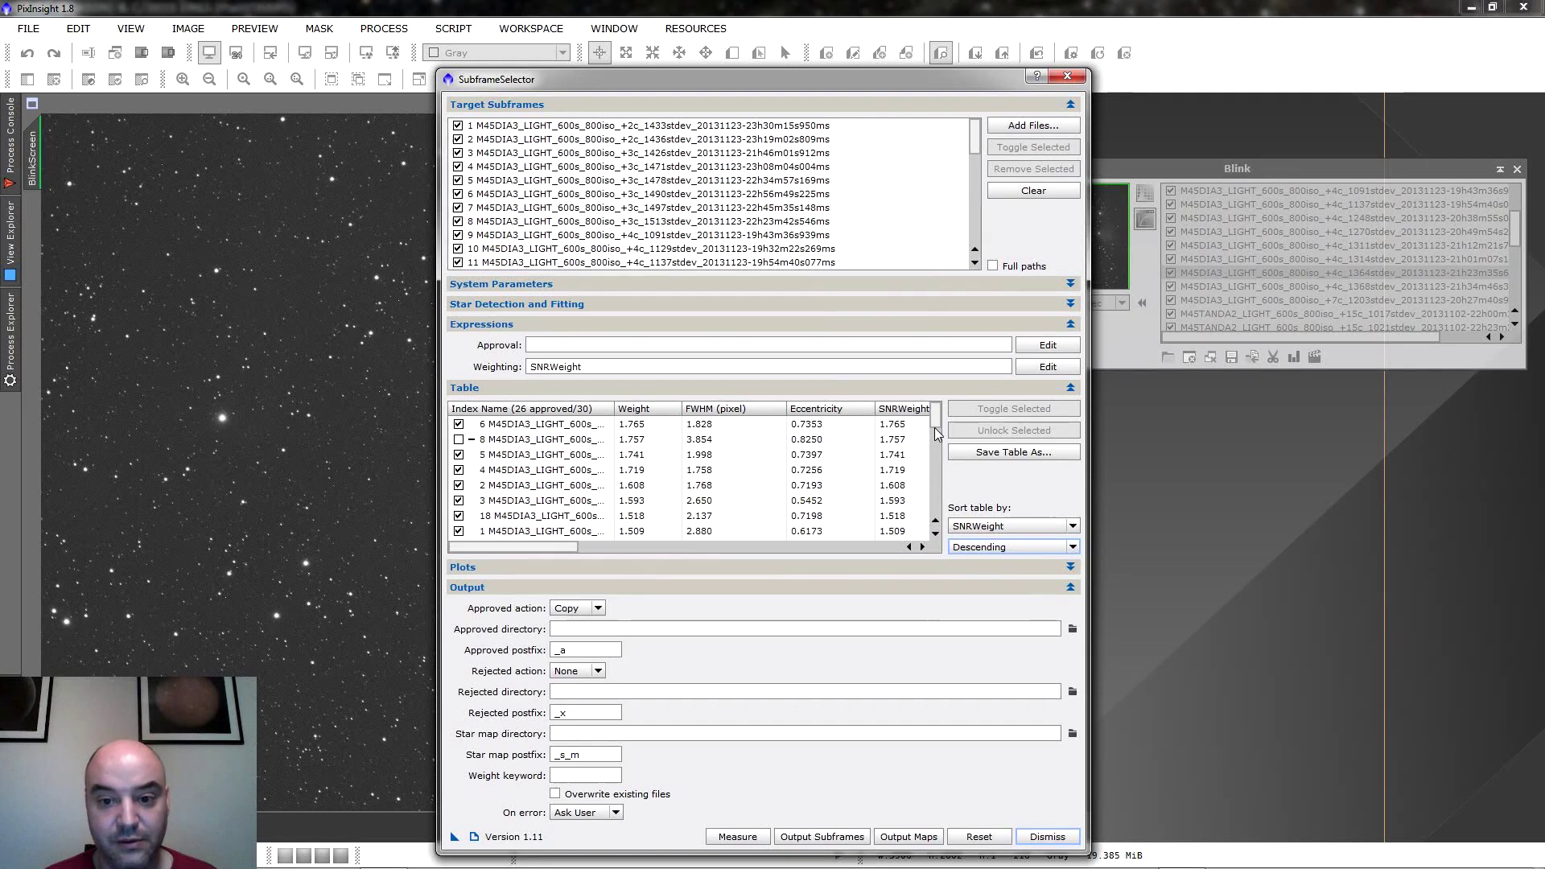
Select subframe 6, the one with the highest SNRWeight, and widen the Name column to show its full file name.
mouse_move(935, 421)
left_mouse_down()
mouse_move(927, 521)
mouse_move(930, 406)
left_mouse_up()
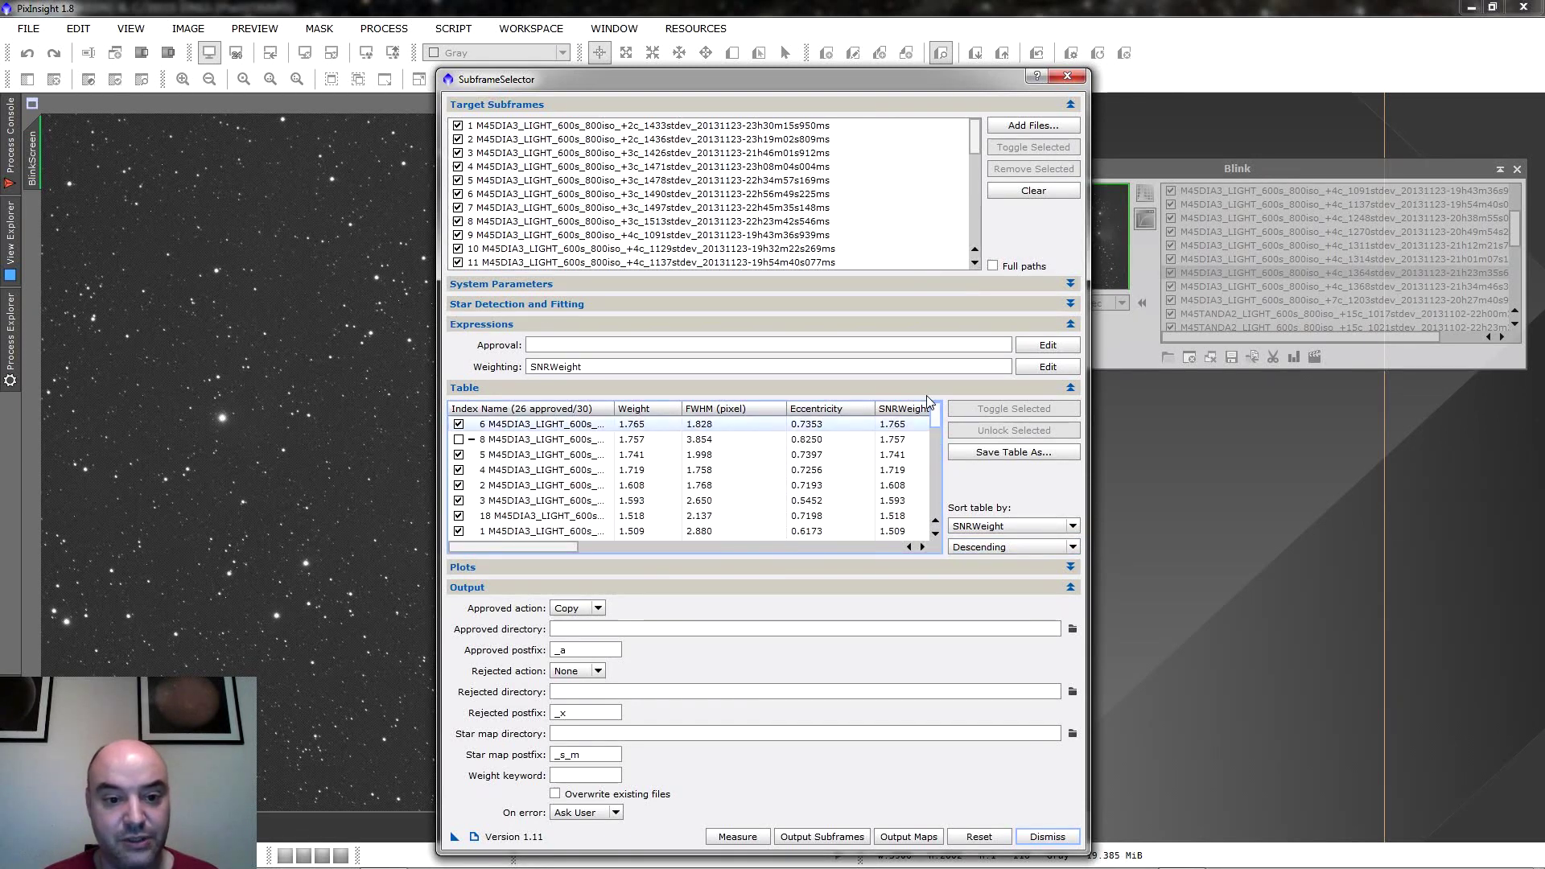
left_click(562, 427)
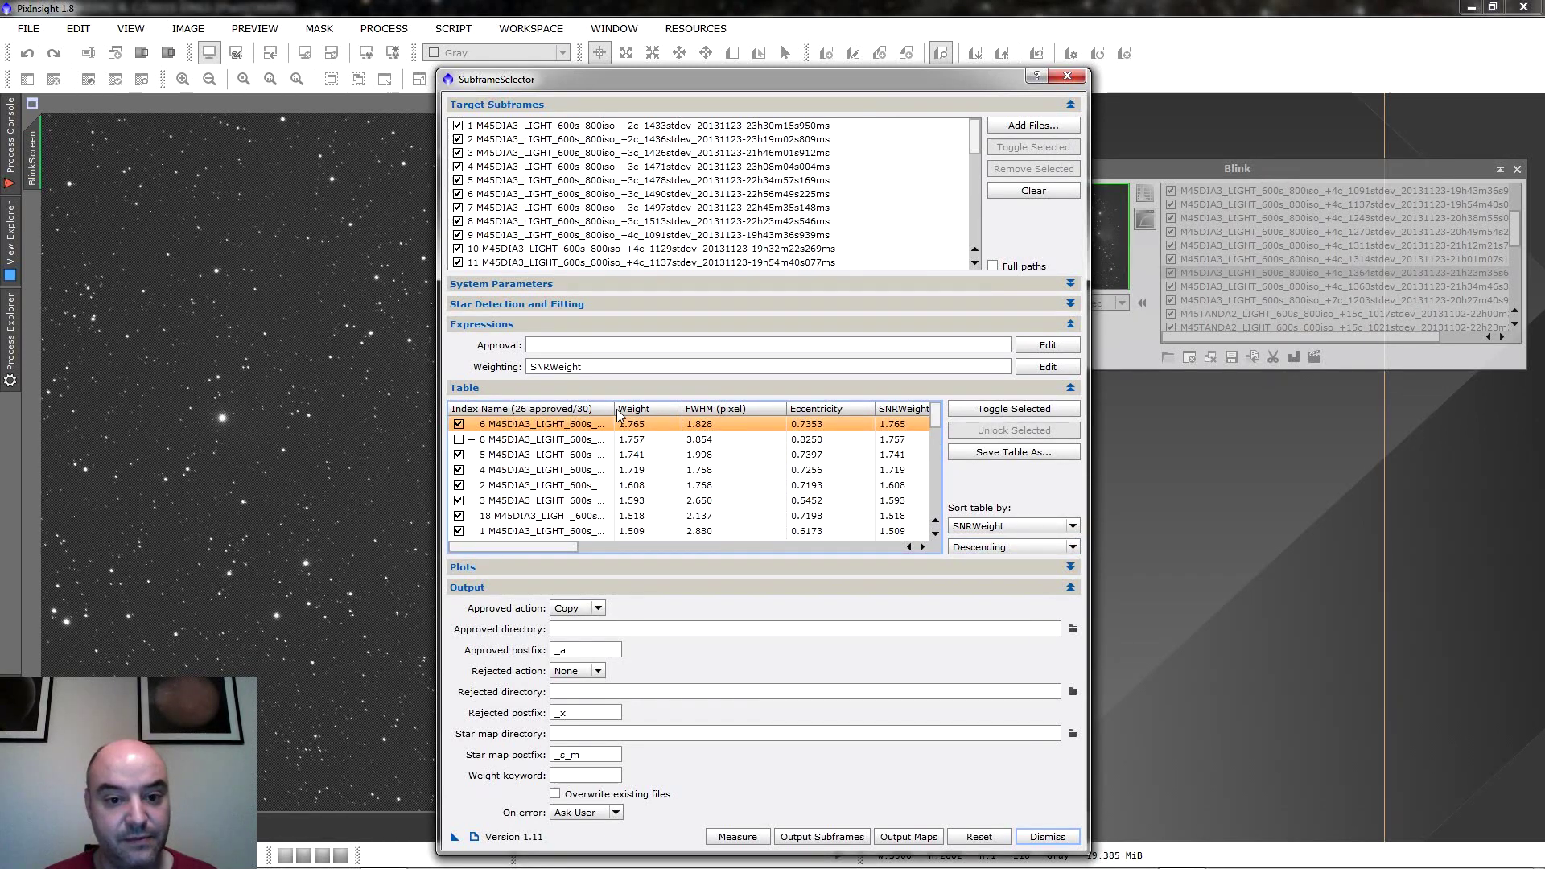
left_click_drag(614, 411, 883, 408)
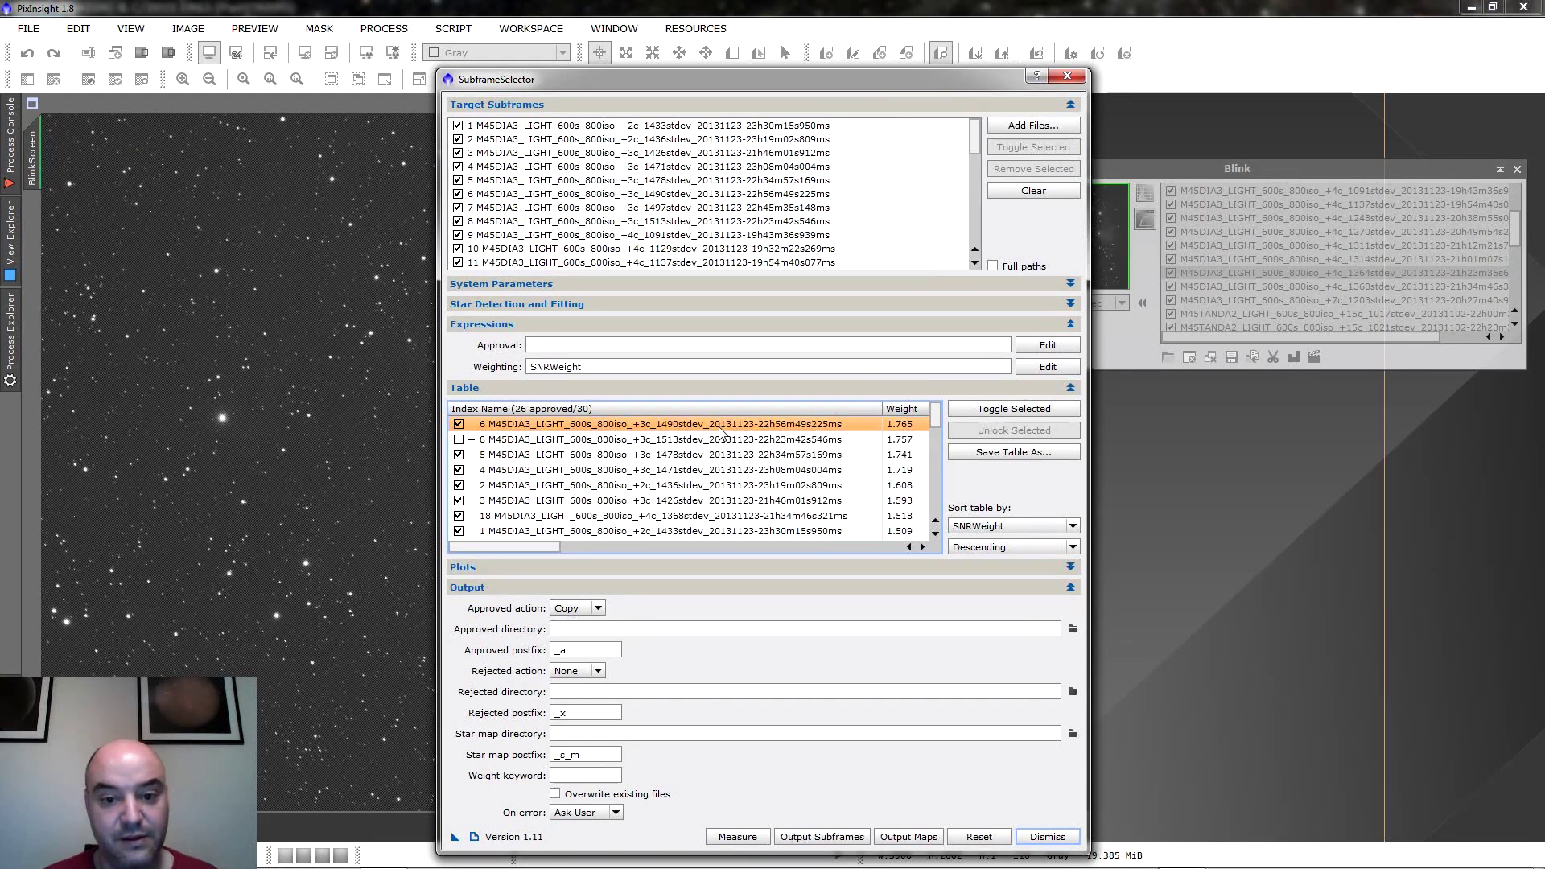